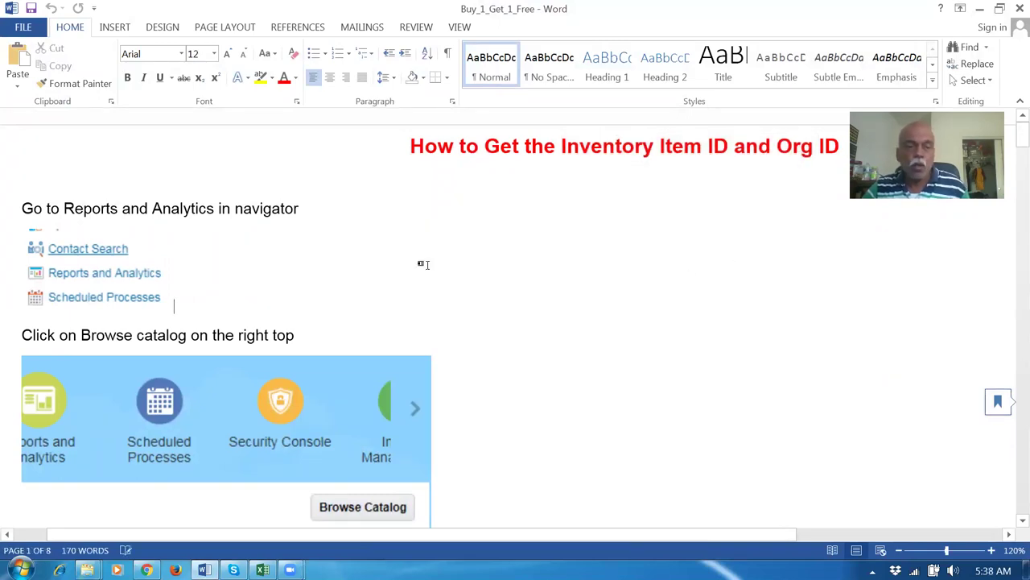
Mark Reports and Analytics in the Word guide, then switch to Chrome and show the Oracle setup page.
left_click_drag(68, 207, 201, 206)
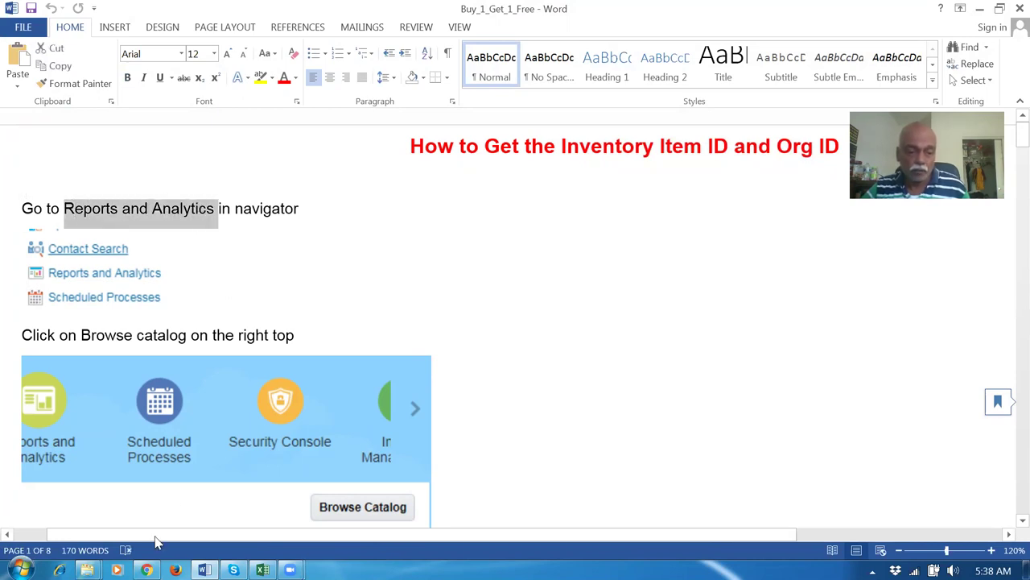
left_click(147, 570)
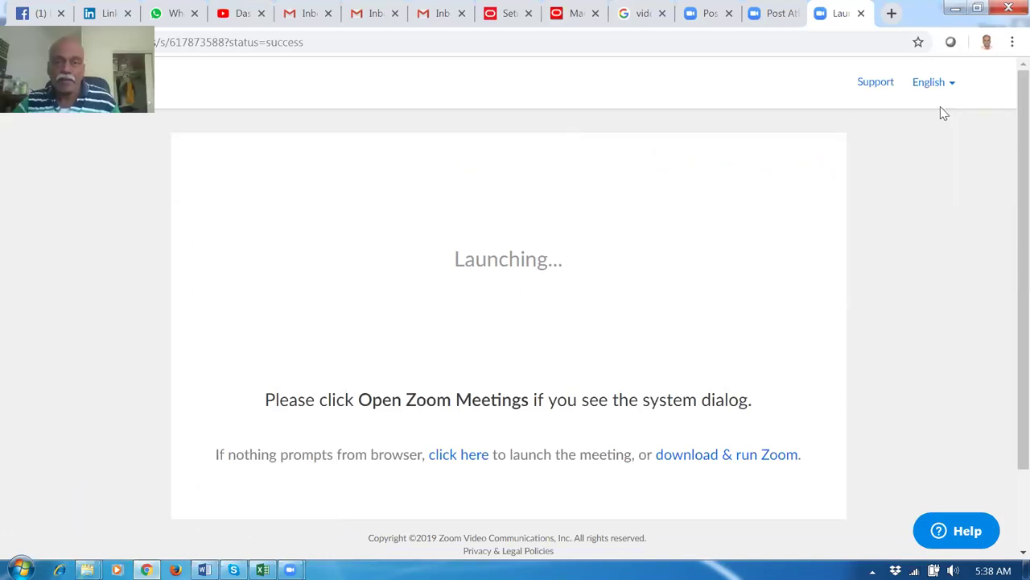
left_click(499, 14)
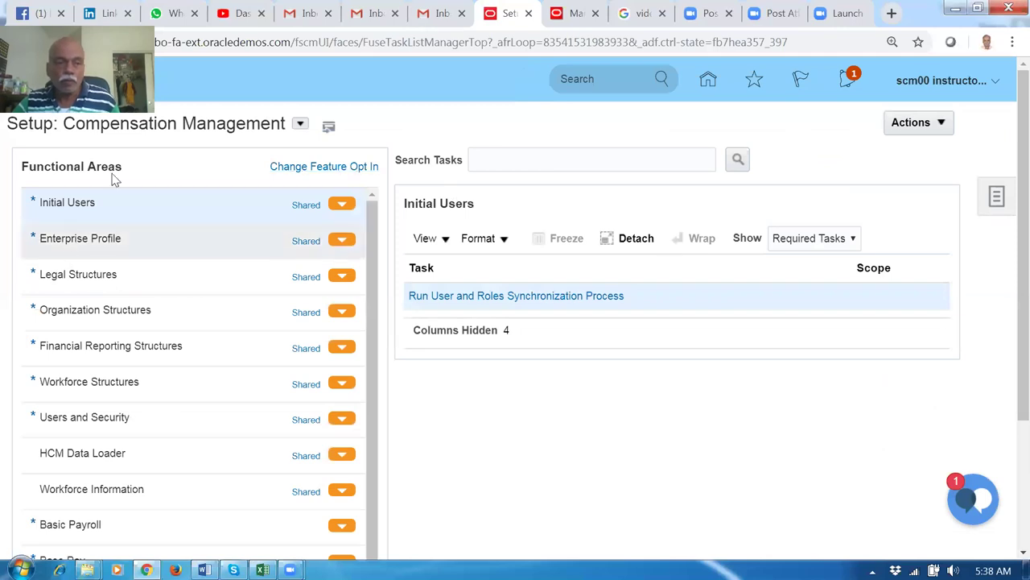
Open Reports and Analytics from the Tools group of the Oracle navigator.
left_click(25, 79)
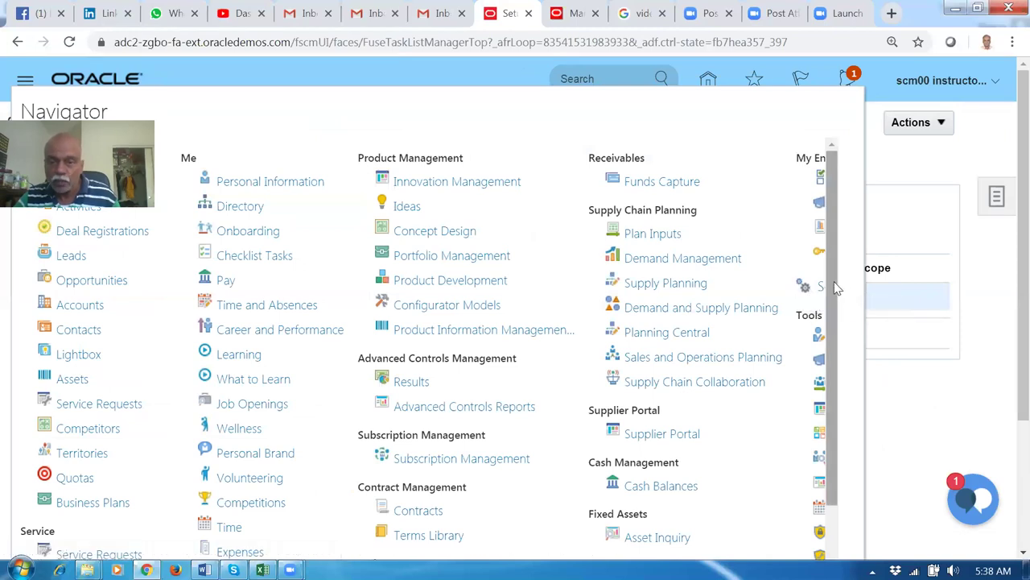
scroll(835, 290, "down", 3)
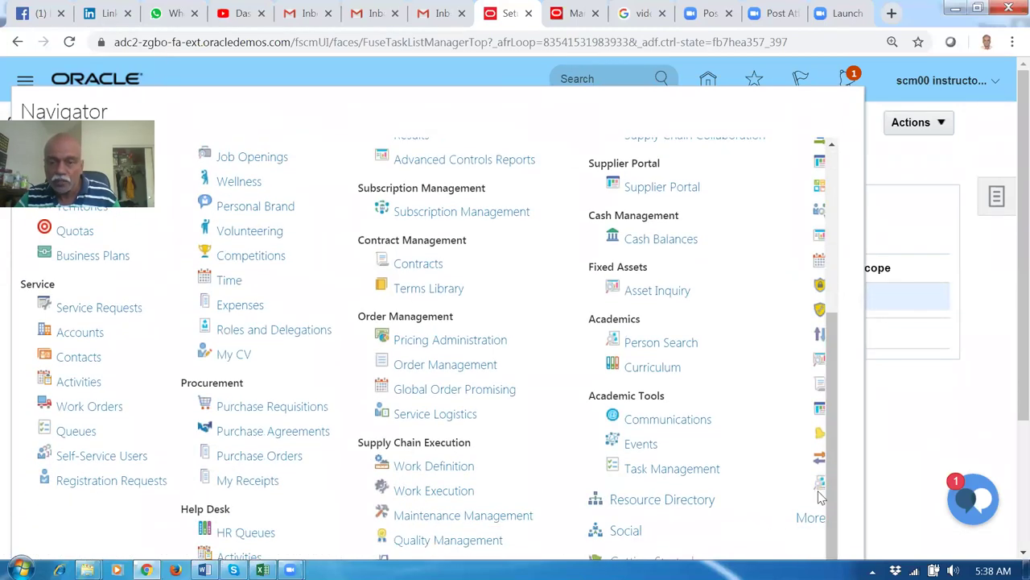
scroll(1005, 438, "down", 3)
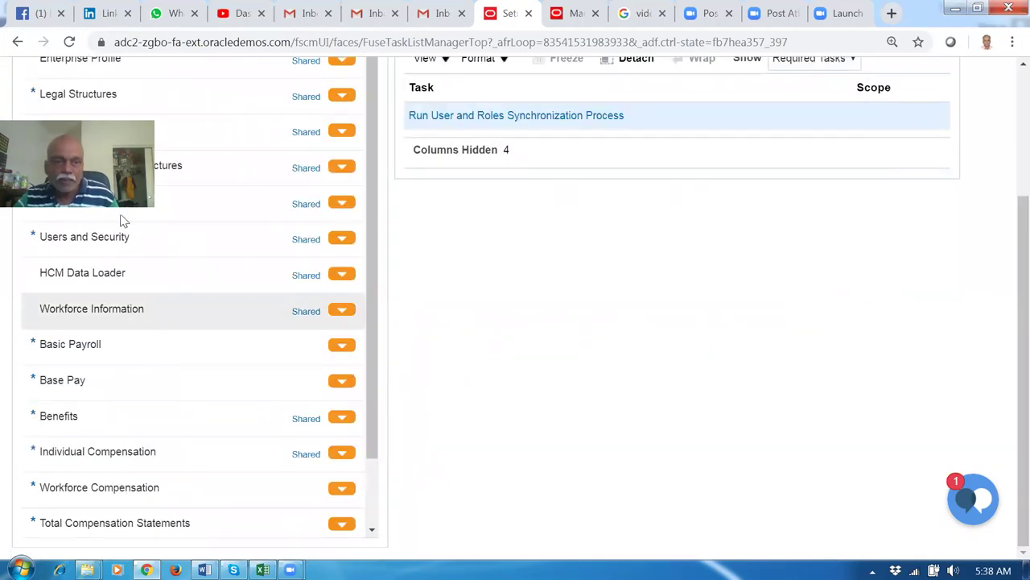
key("ctrl+minus")
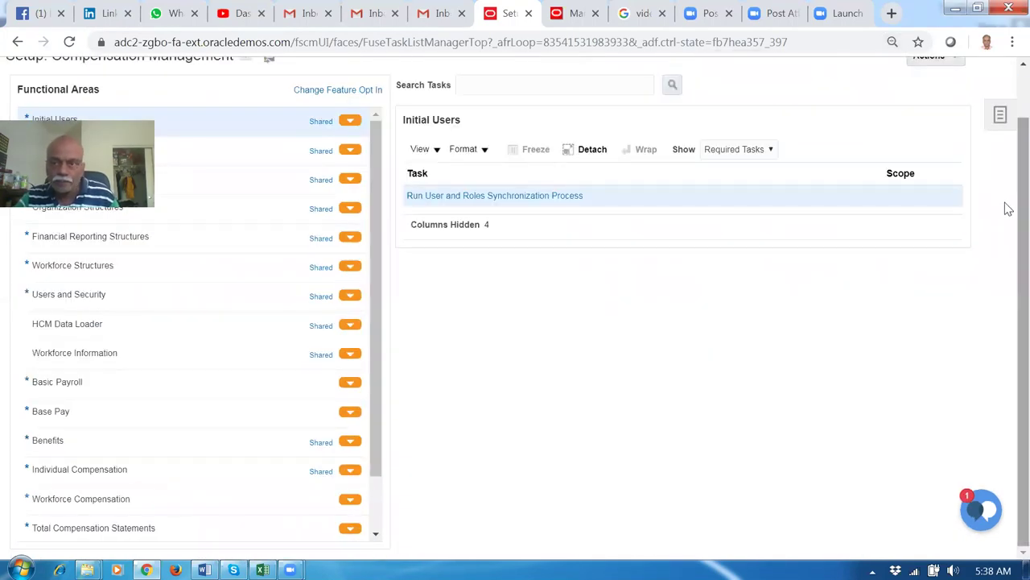
scroll(1007, 206, "up", 1)
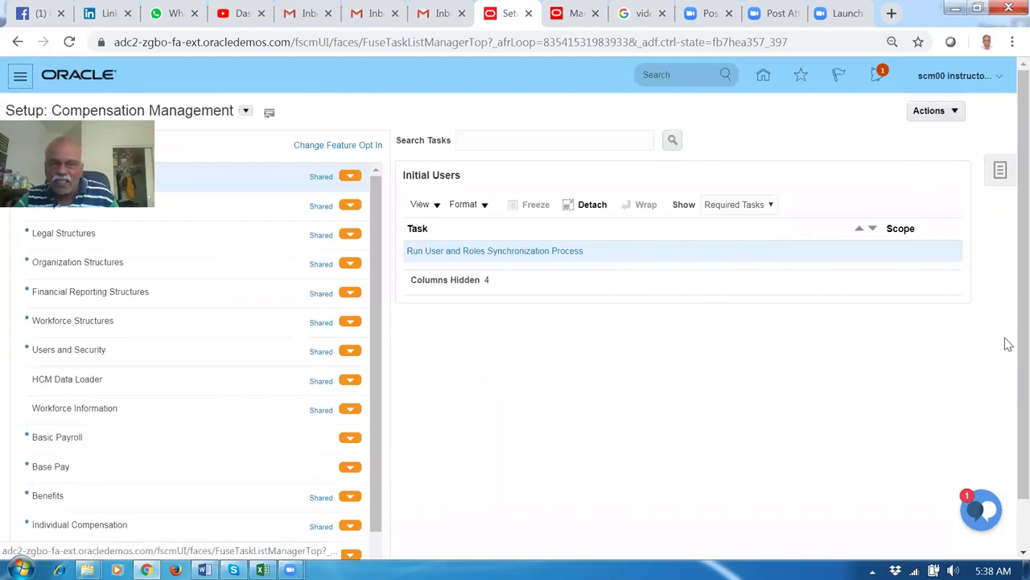
left_click(20, 77)
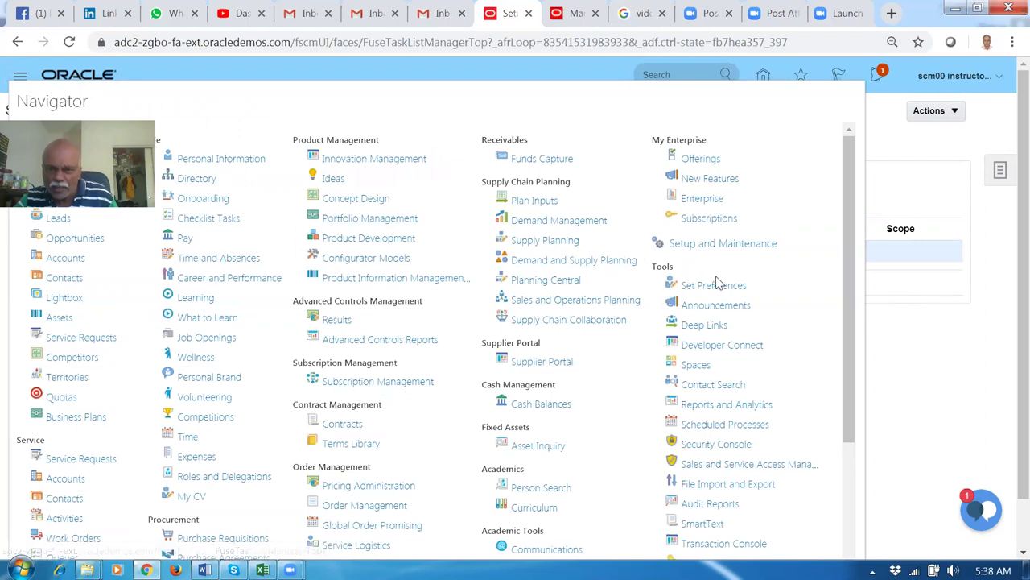
left_click(718, 405)
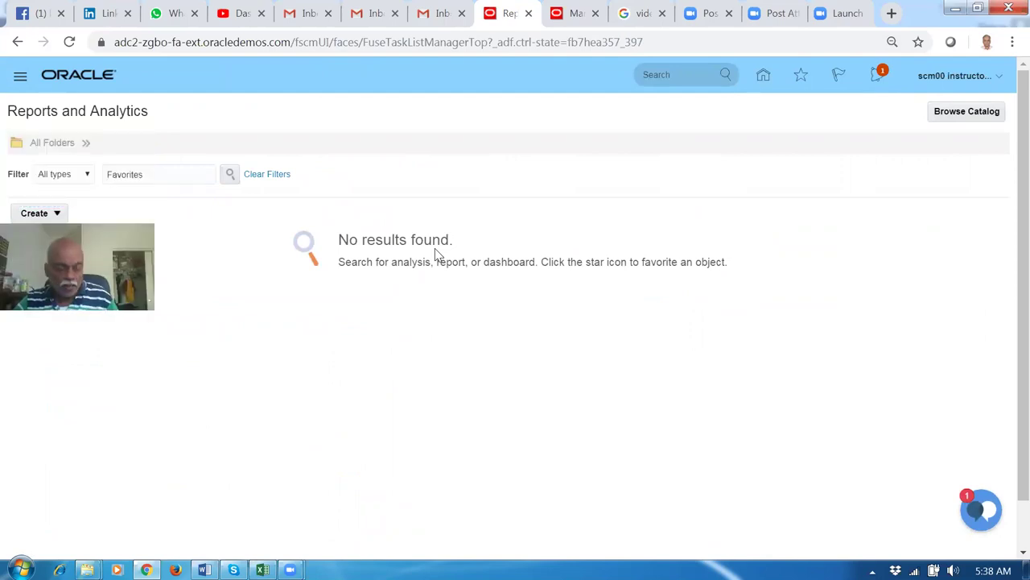
Check the catalog instruction in the Word guide and open Browse Catalog from Reports and Analytics in Chrome.
key("alt+Tab")
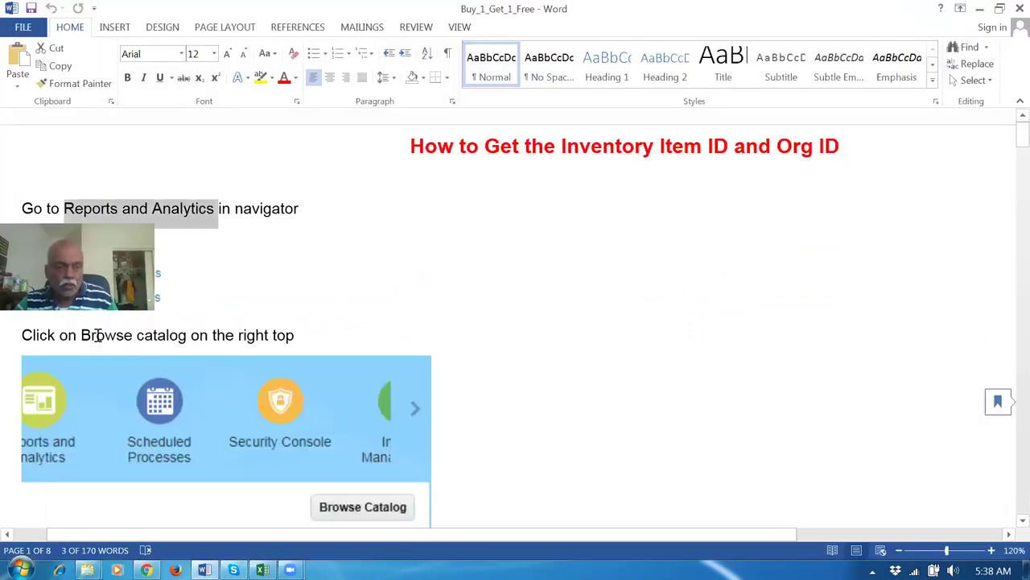
scroll(357, 406, "down", 1)
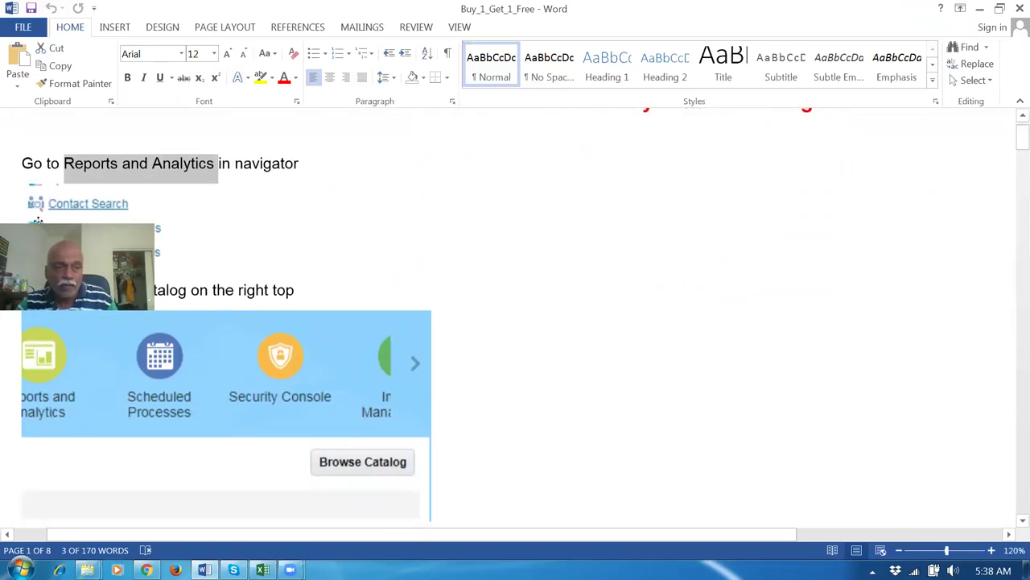
key("alt+Tab")
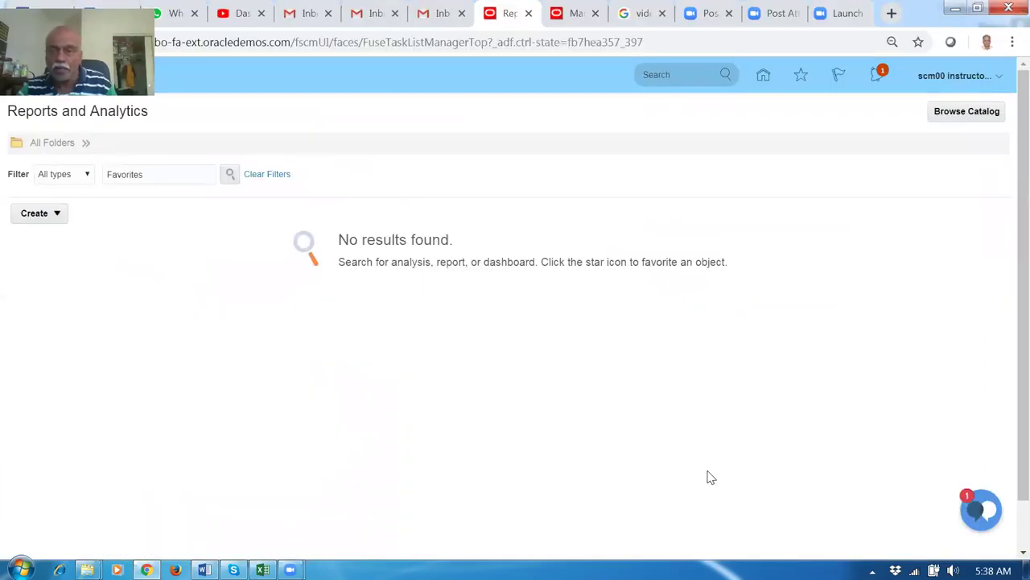
left_click(966, 114)
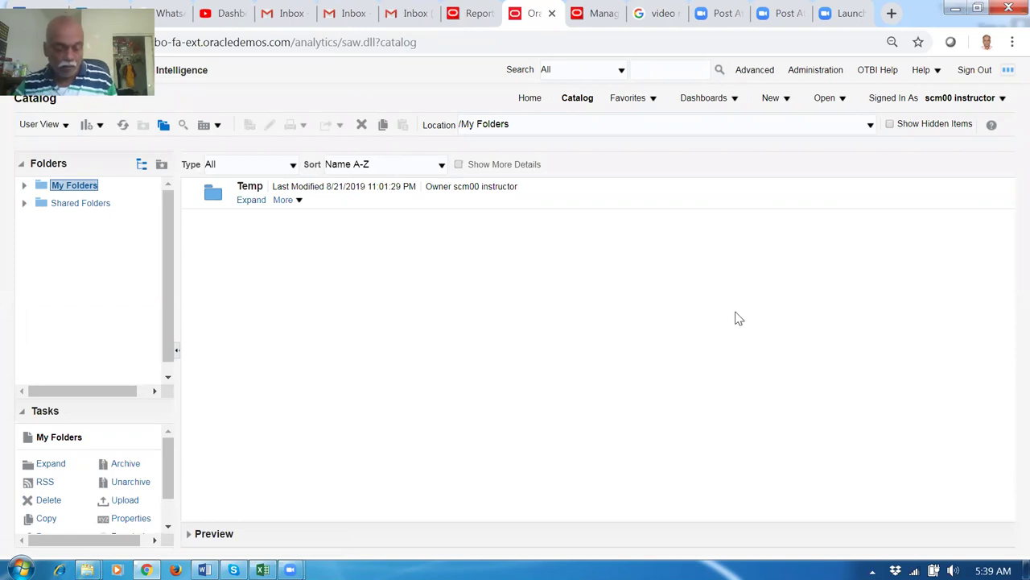
Consult the Word guide and create a new Data Model under Published Reporting in the Oracle catalog.
key("alt+Tab")
scroll(689, 375, "down", 6)
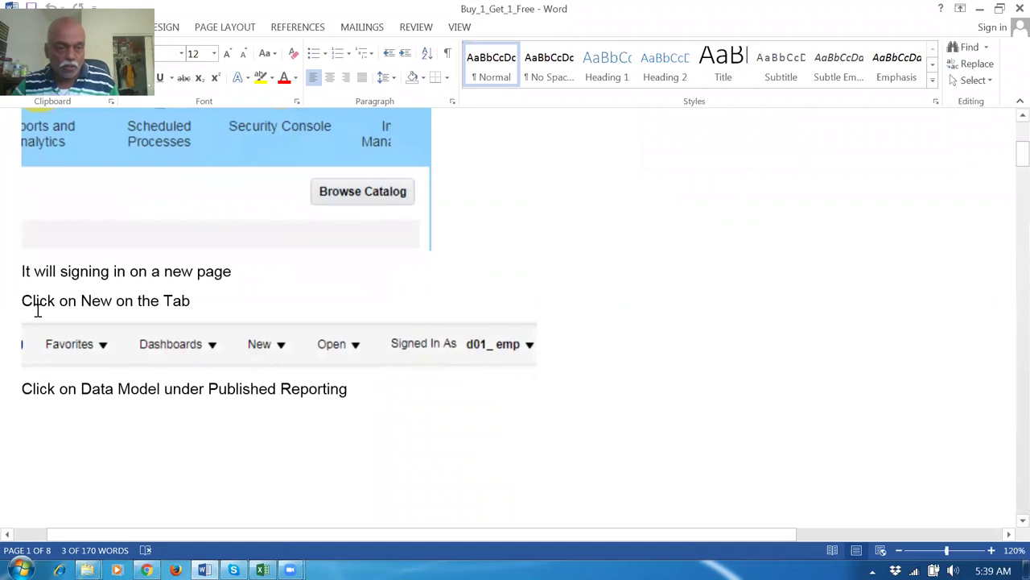
left_click_drag(81, 388, 331, 392)
key("alt+Tab")
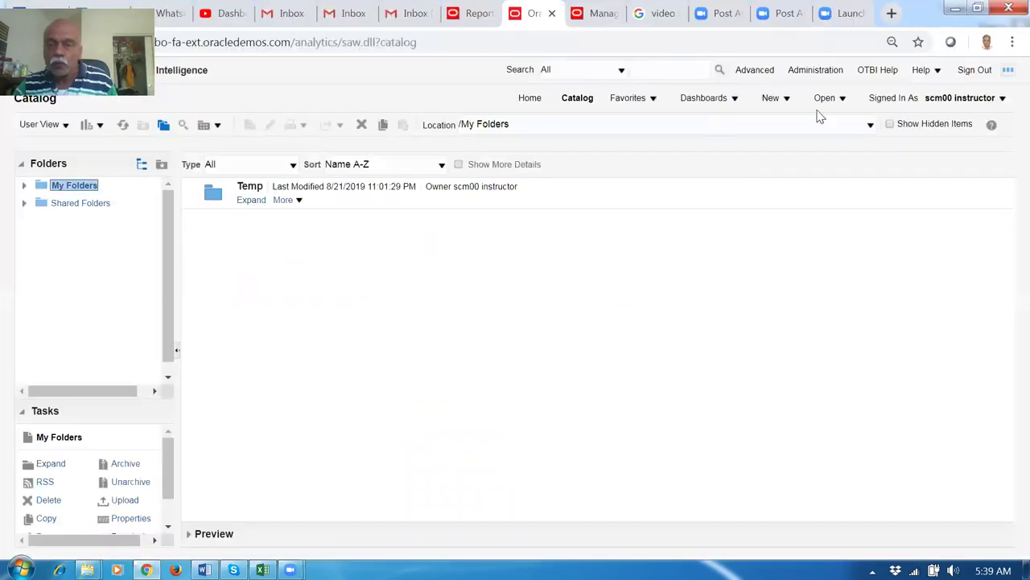
left_click(772, 99)
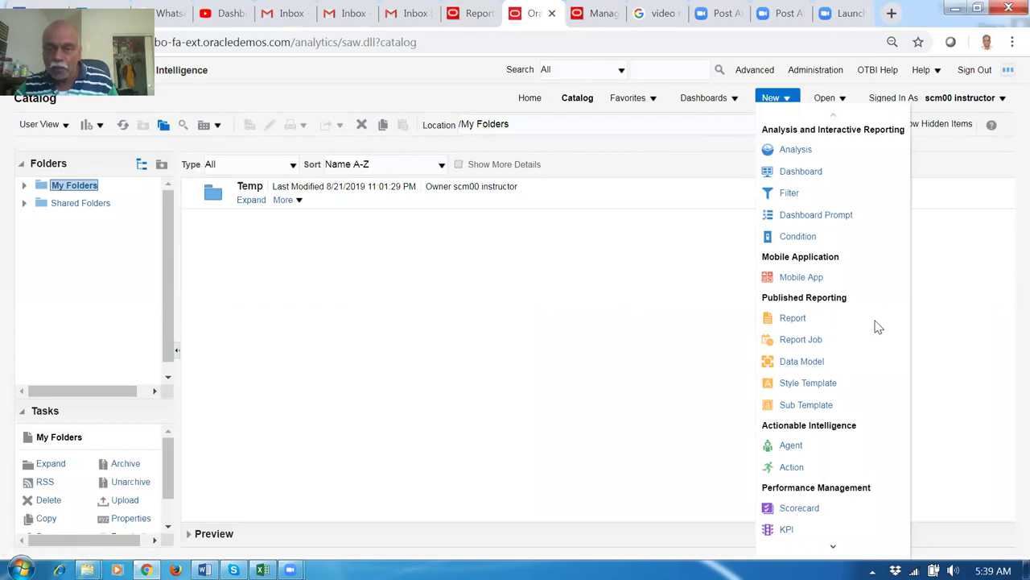
left_click(802, 364)
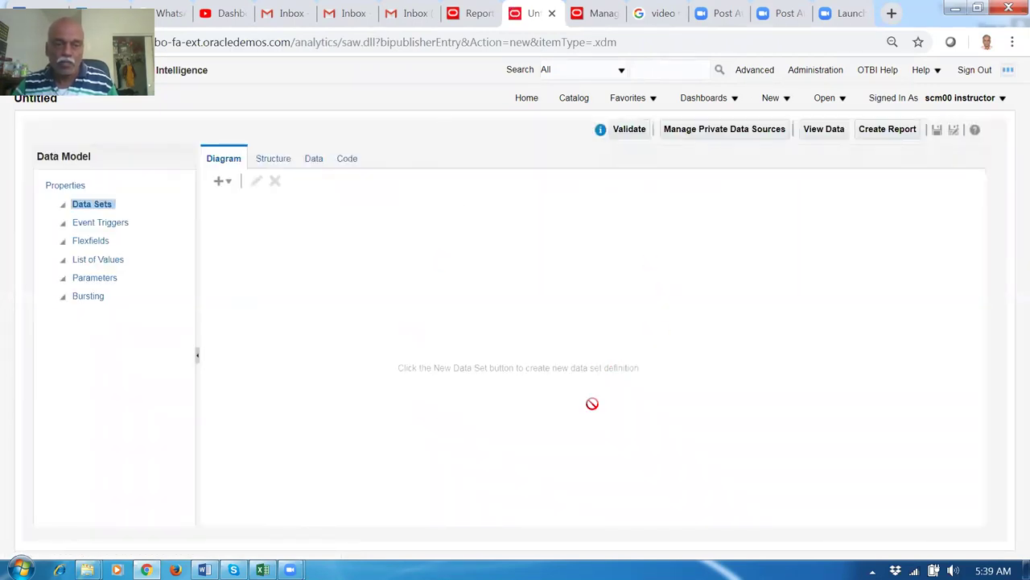
Read the data set instructions in the Word guide and start a new SQL Query data set in the data model.
key("alt+Tab")
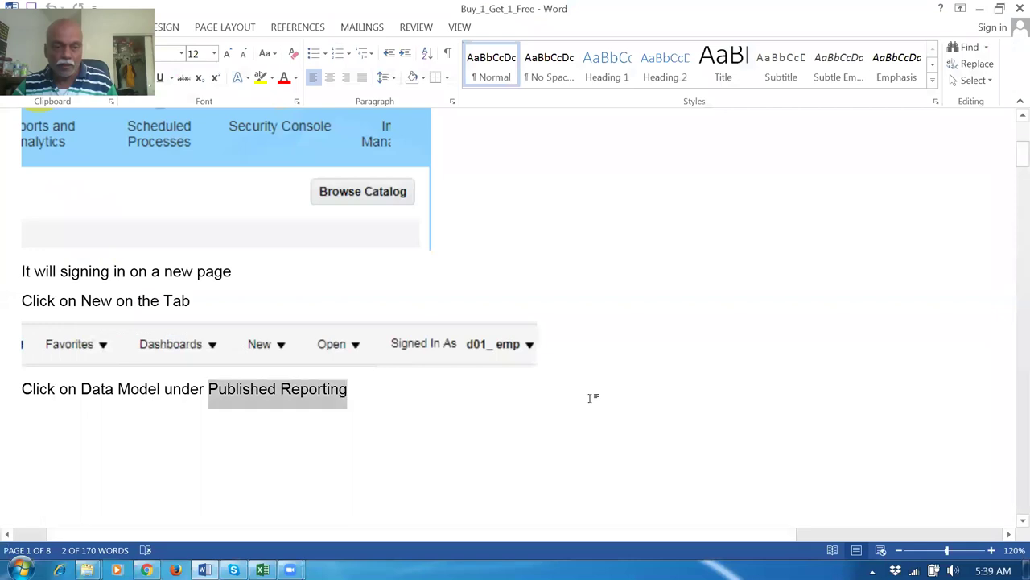
scroll(519, 400, "down", 12)
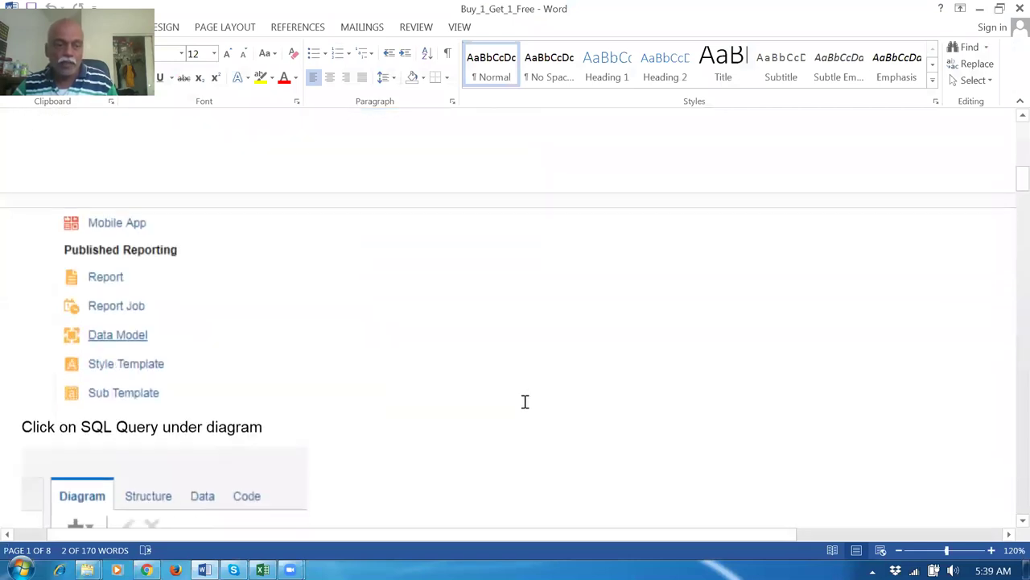
scroll(520, 399, "down", 3)
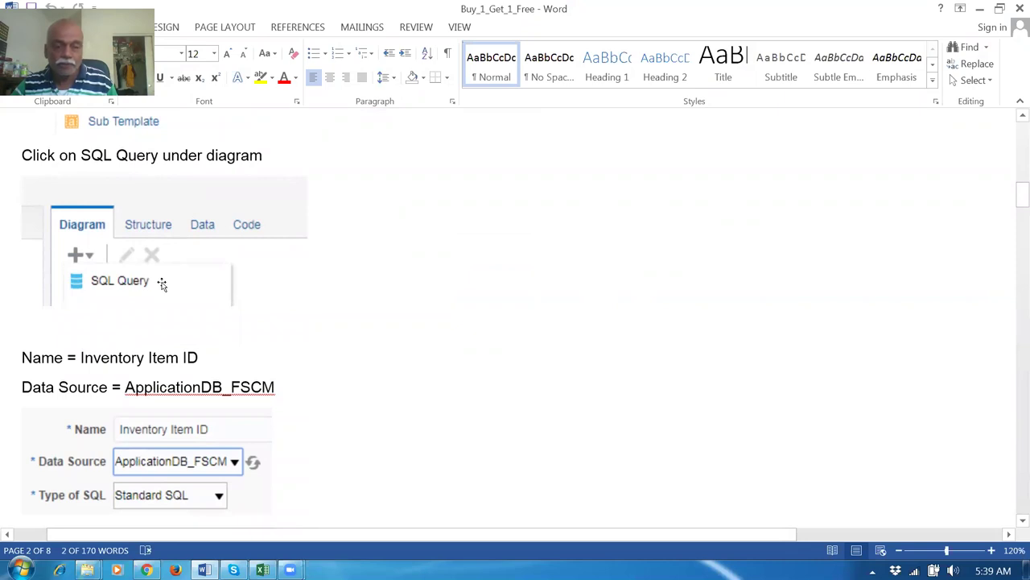
key("alt+Tab")
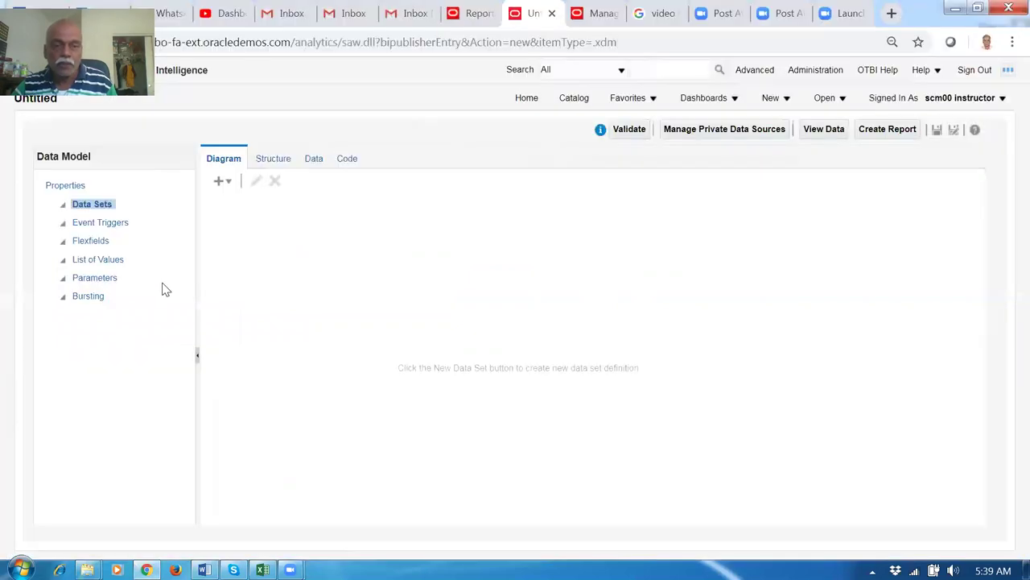
left_click(230, 184)
left_click(264, 203)
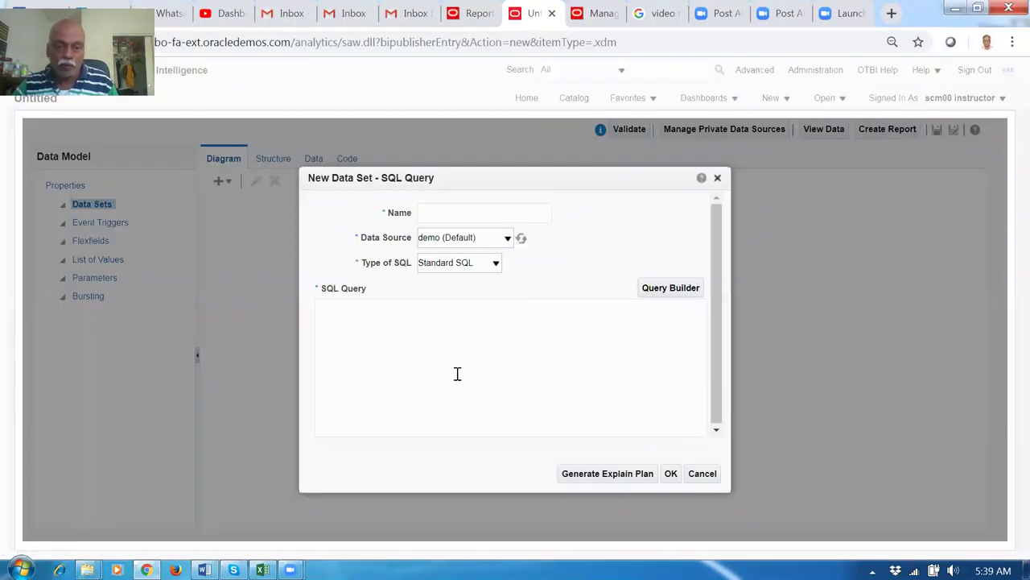
Copy the name Inventory Item ID from the Word guide into the new data set's name.
key("alt+Tab")
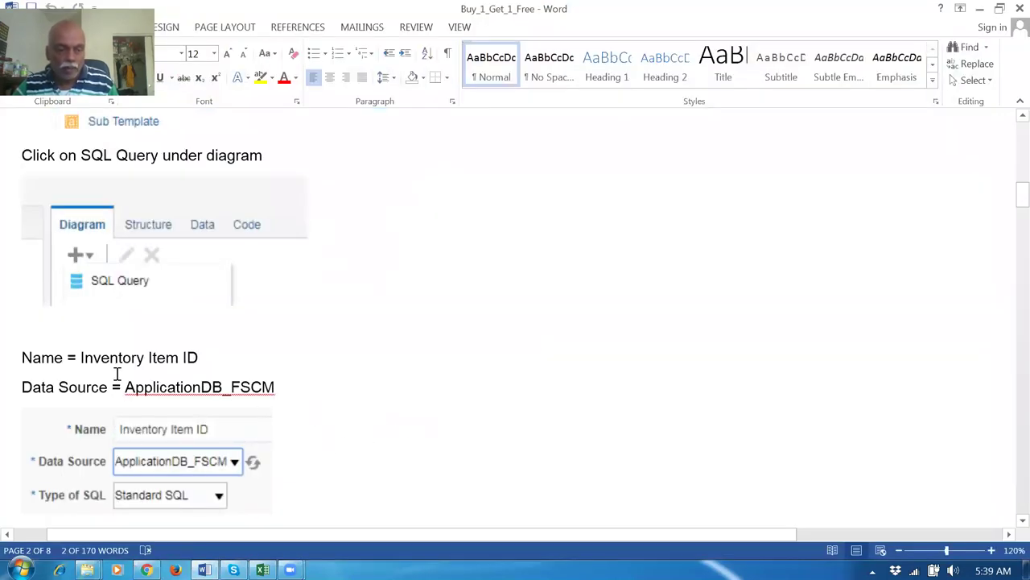
left_click_drag(81, 356, 199, 374)
key("ctrl+c")
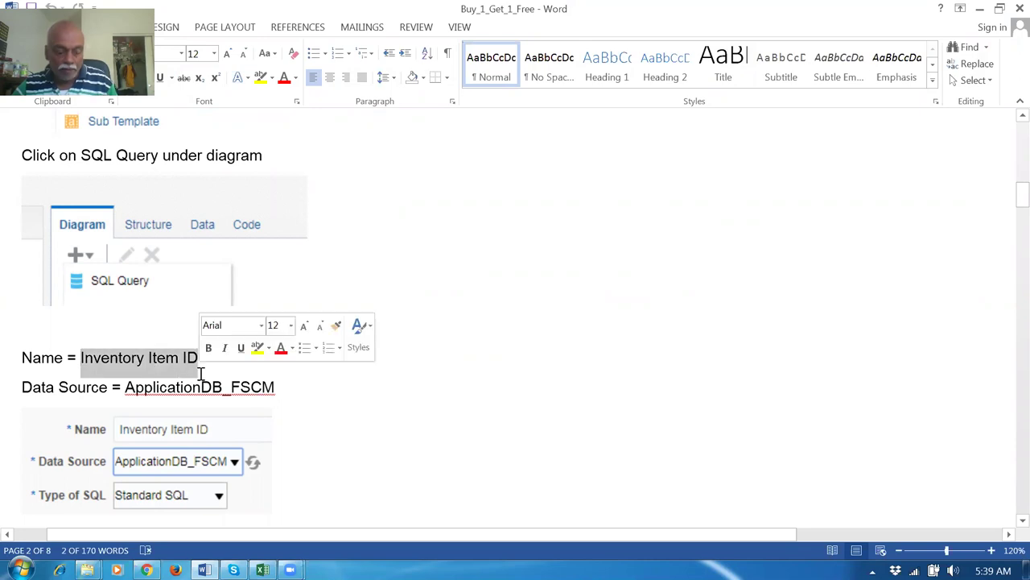
key("alt+Tab")
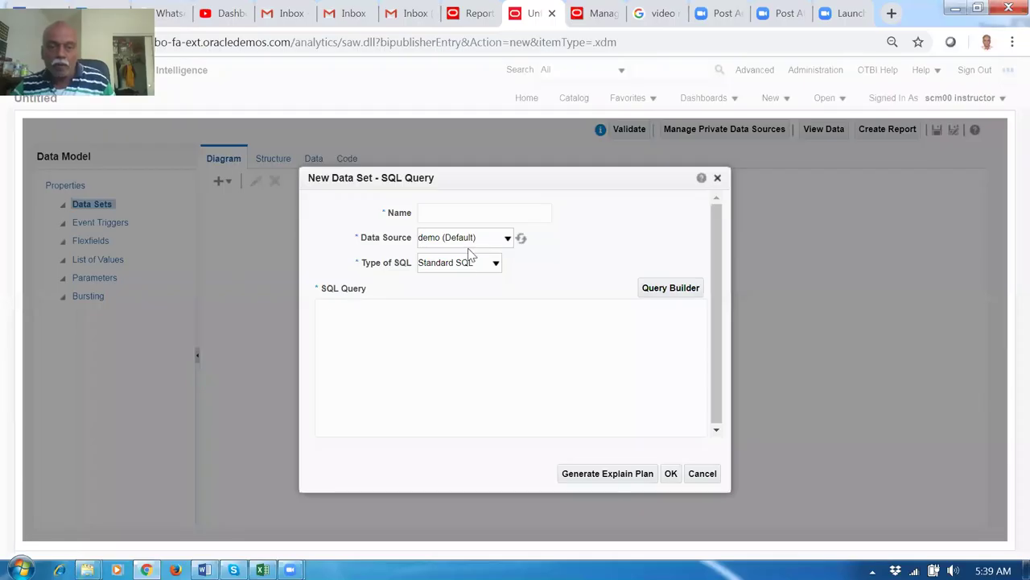
left_click(464, 216)
key("ctrl+v")
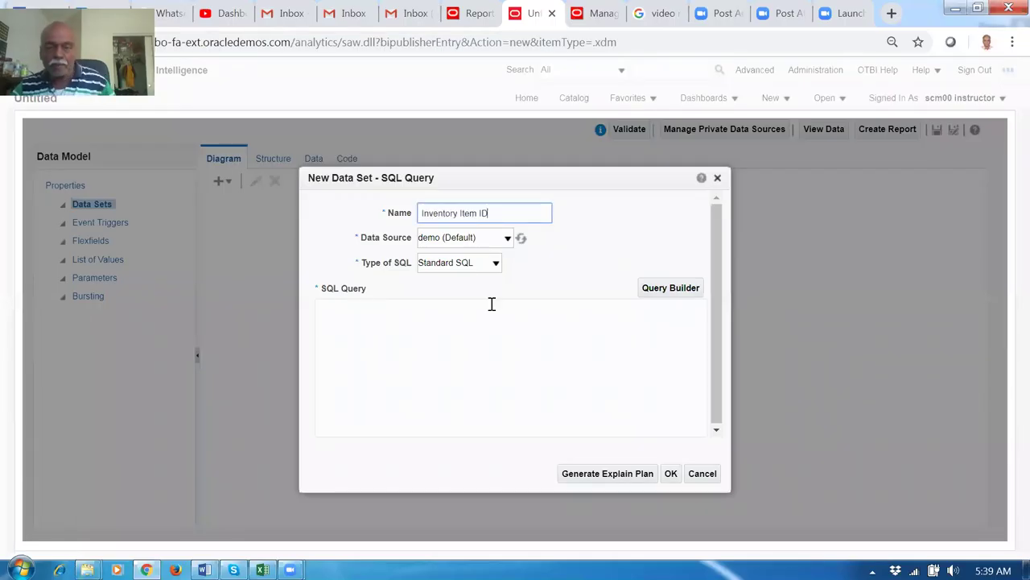
Check the required data source in the Word guide and set the data set's source to ApplicationDB_FSCM.
key("alt+Tab")
left_click(403, 379)
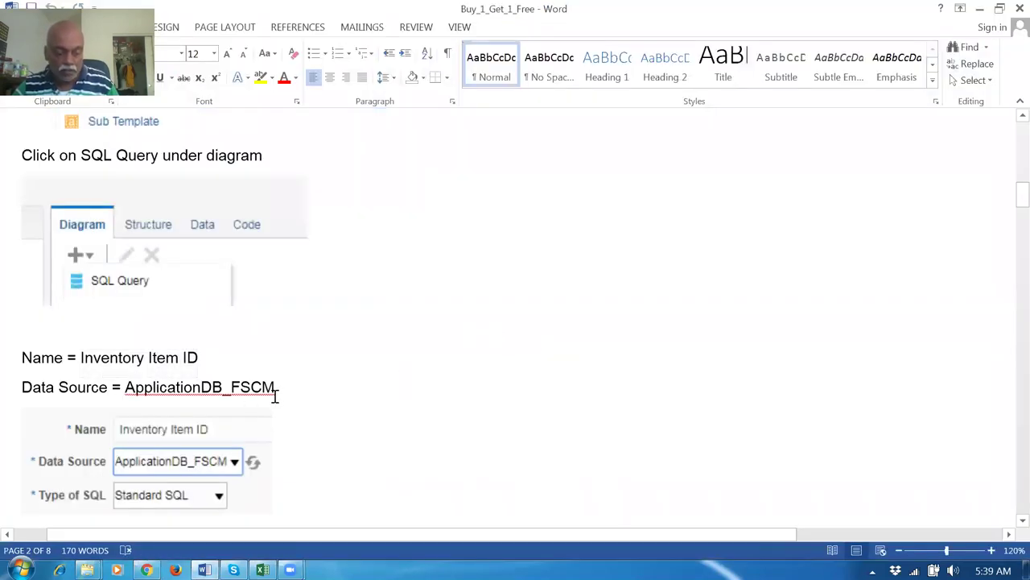
key("alt+Tab")
left_click(469, 243)
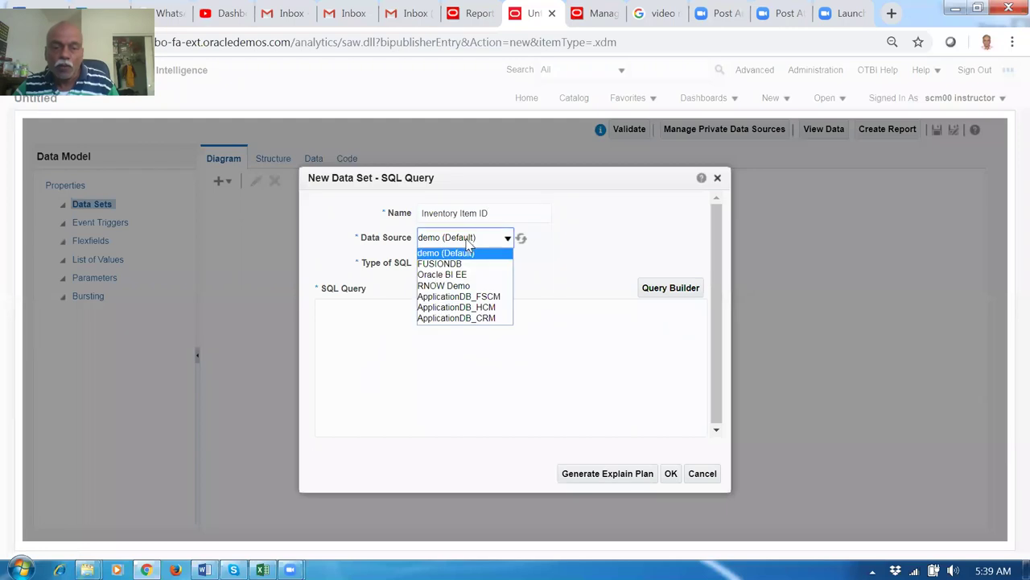
left_click(467, 297)
left_click(388, 332)
Remove the item code d0101_std_order from between the quotes of the Item ID SQL query in the Word guide.
key("alt+Tab")
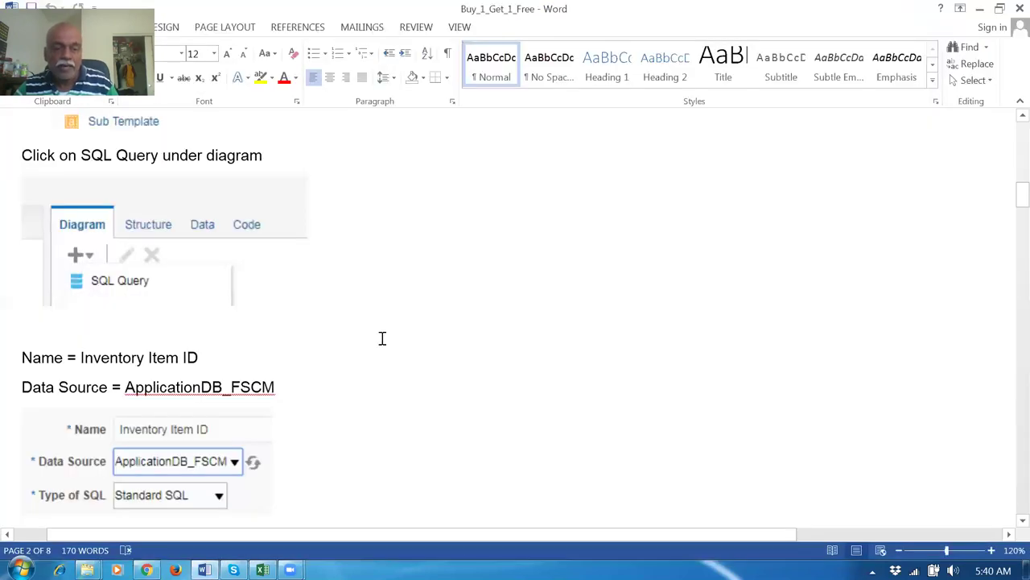
scroll(383, 338, "down", 3)
scroll(383, 336, "down", 1)
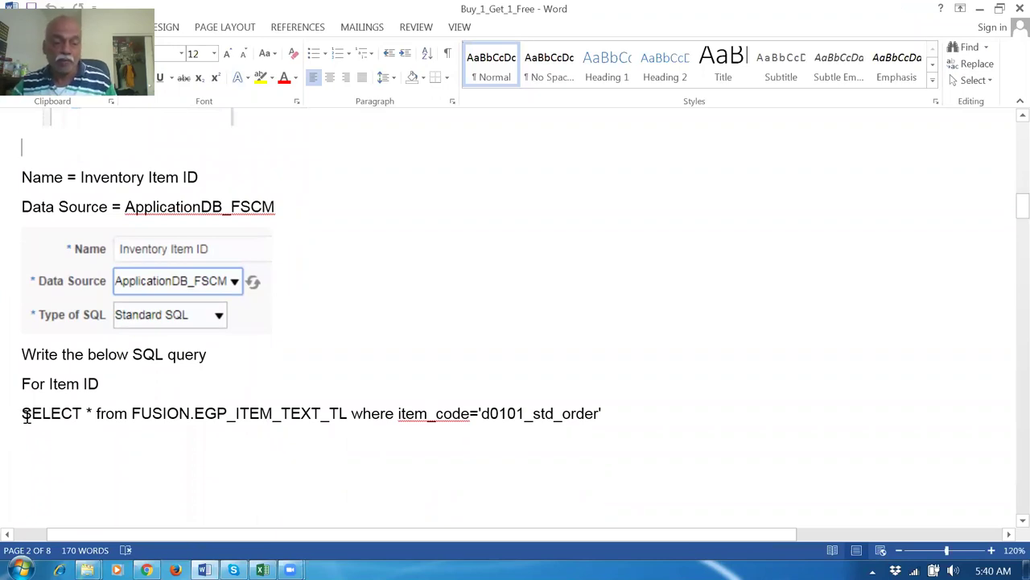
left_click_drag(27, 416, 606, 420)
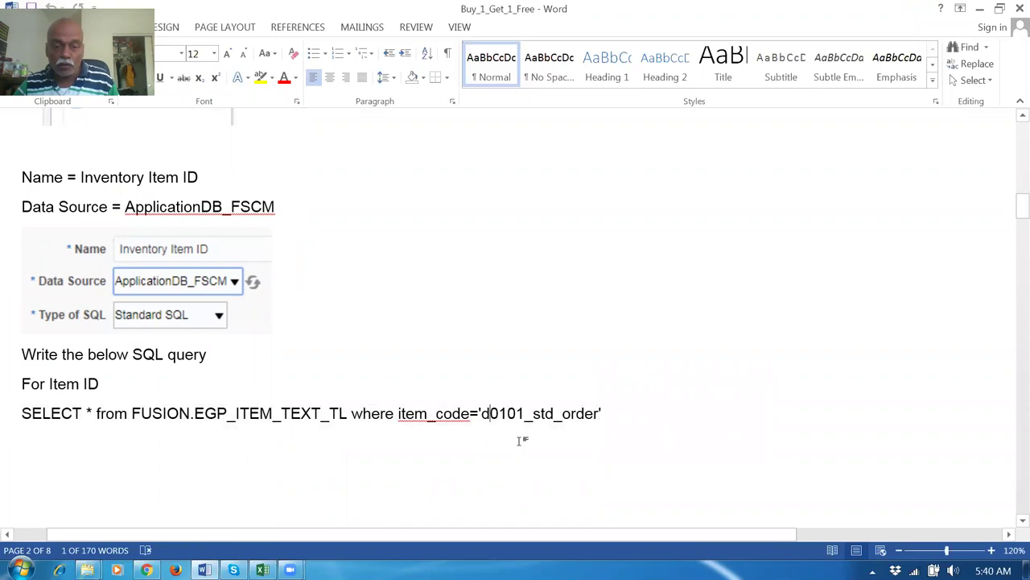
key("Delete")
key("Delete")
key("Delete")
key("Delete")
key("Delete")
key("Delete")
key("Delete")
key("Delete")
key("Delete")
key("Delete")
key("Delete")
key("Delete")
key("Delete")
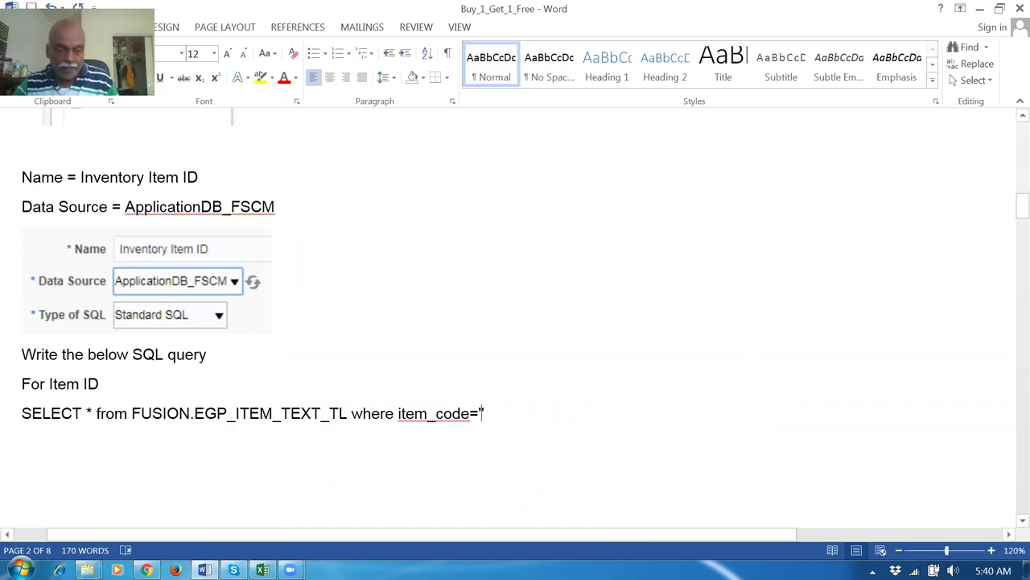
Try to paste the copied Excel cell d0122_Buy_1_Get_1_Free between the quotes of the Item ID query in the Word guide.
left_click(262, 569)
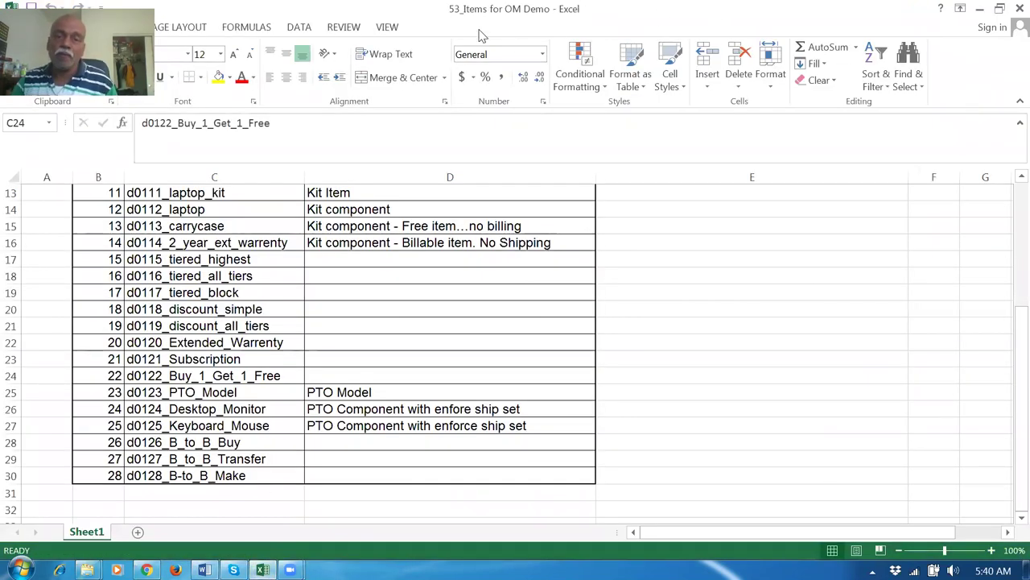
left_click(141, 421)
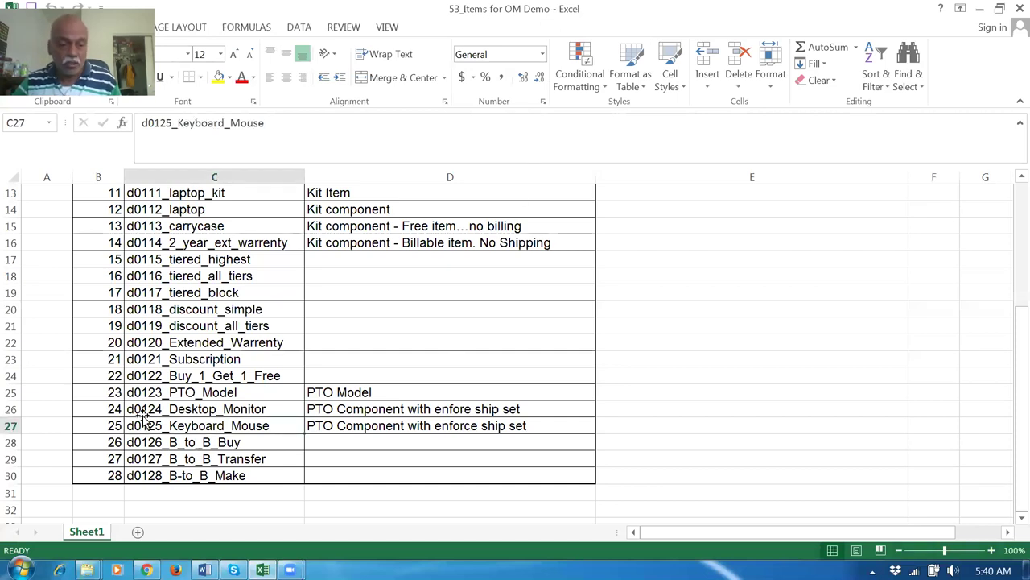
left_click(148, 375)
key("ctrl+c")
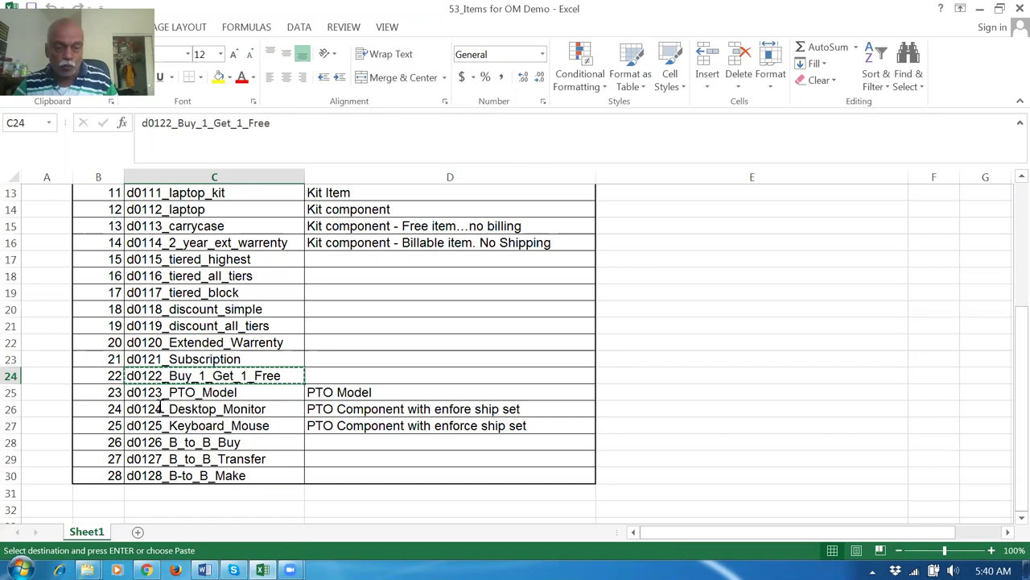
key("alt+Tab")
key("ctrl+v")
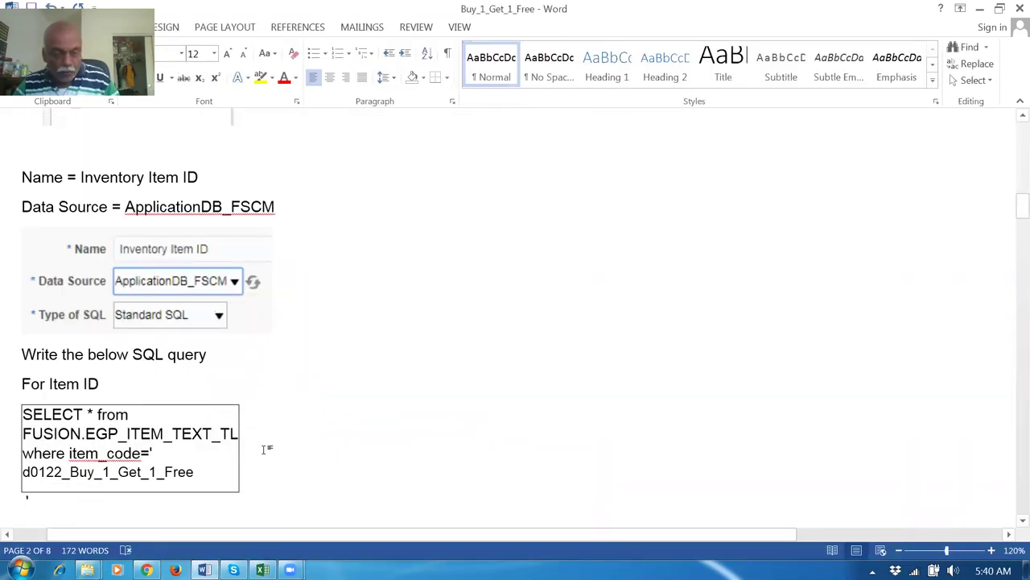
key("ctrl+z")
key("alt+Tab")
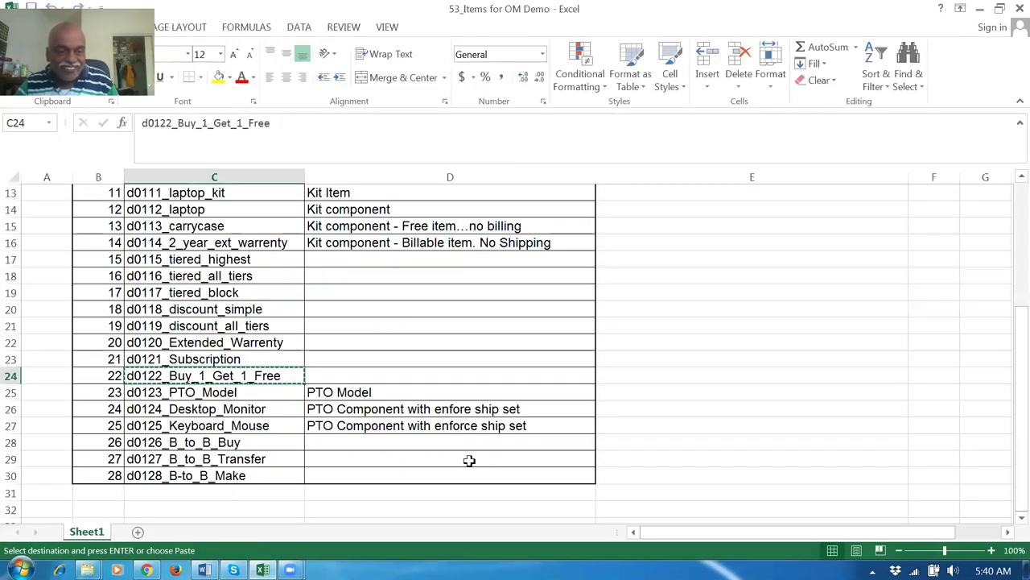
left_click(281, 426)
left_click(251, 376)
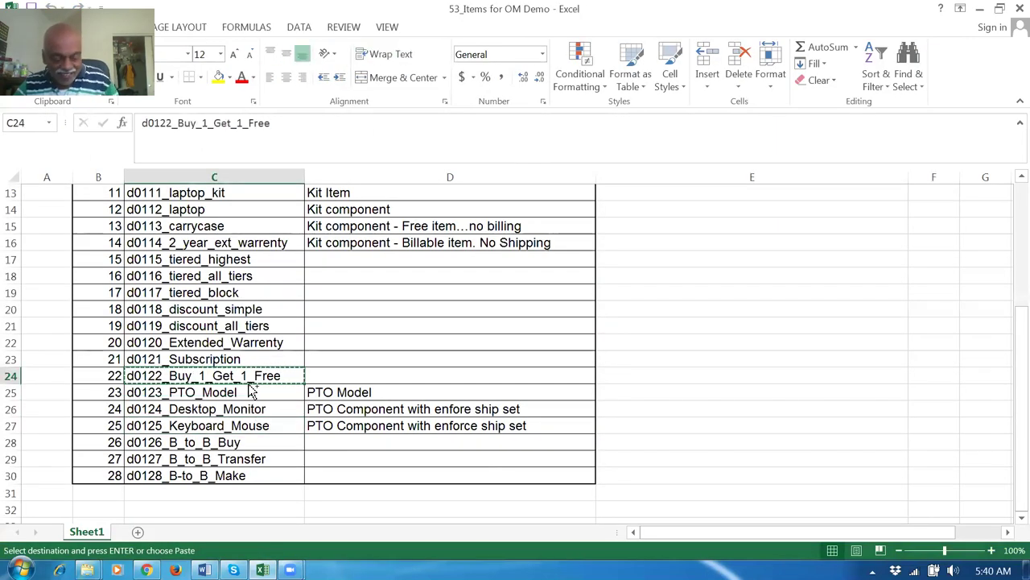
key("alt+Tab")
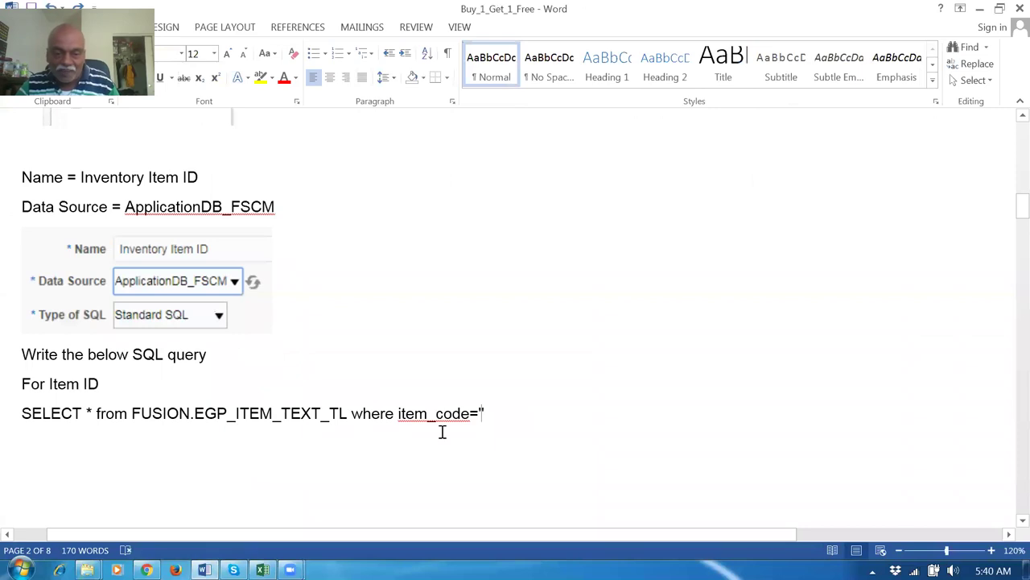
key("ctrl+v")
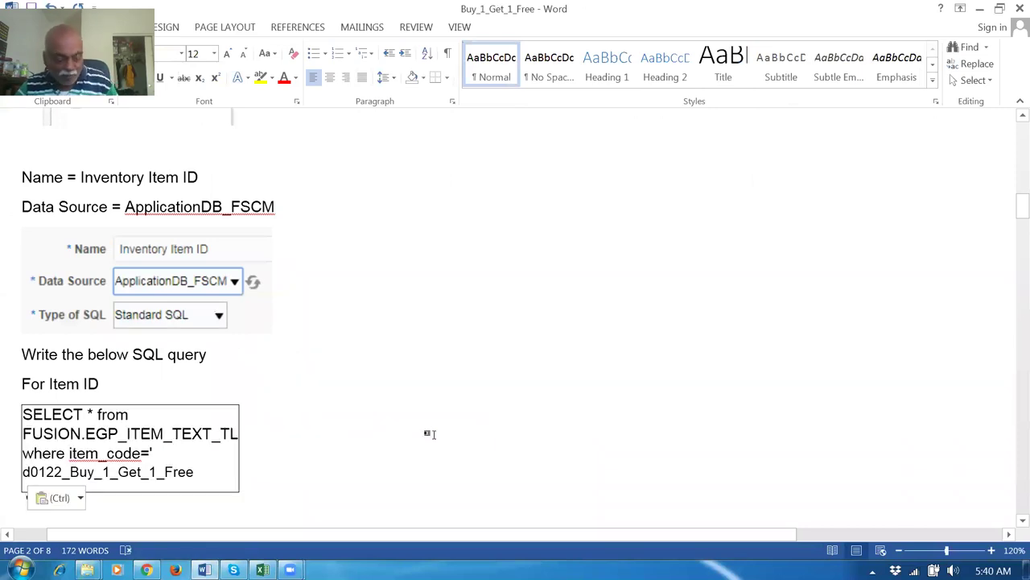
key("ctrl+z")
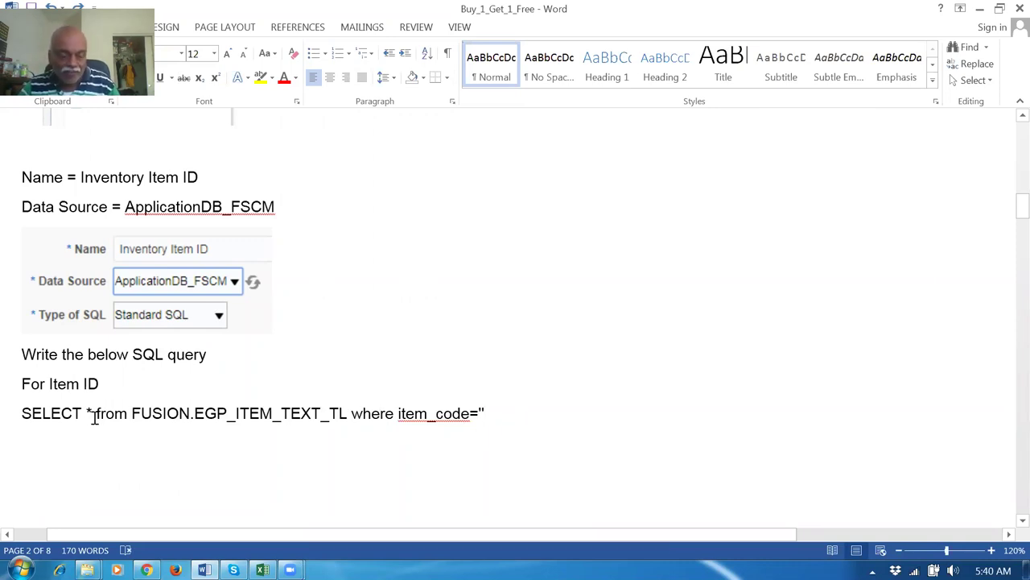
Copy only the text d0122_Buy_1_Get_1_Free from its Excel cell into the quotes of the Item ID query in the Word guide.
key("alt+Tab")
key("Escape")
double_click(208, 375)
left_click_drag(272, 121, 148, 118)
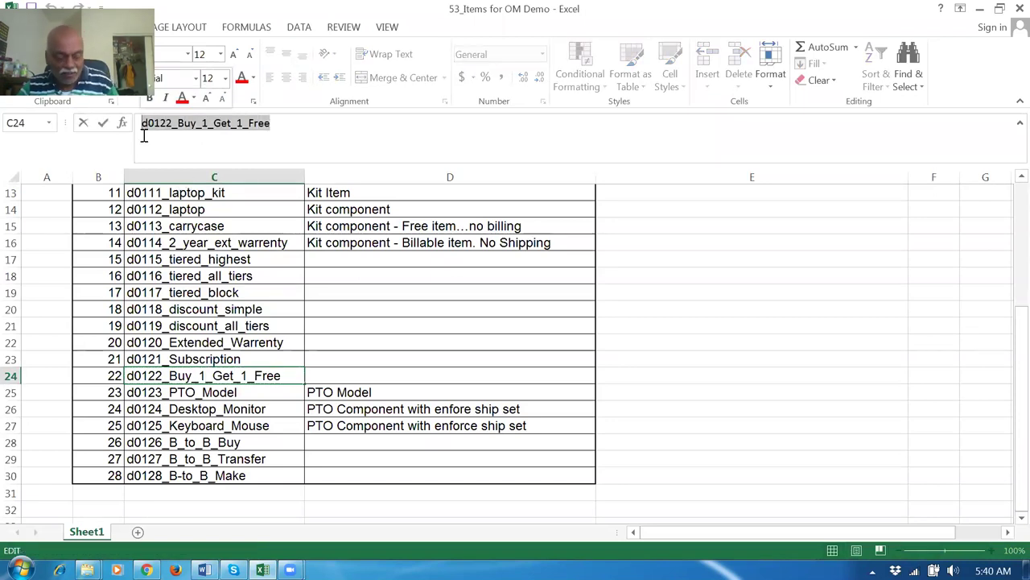
key("alt+Tab")
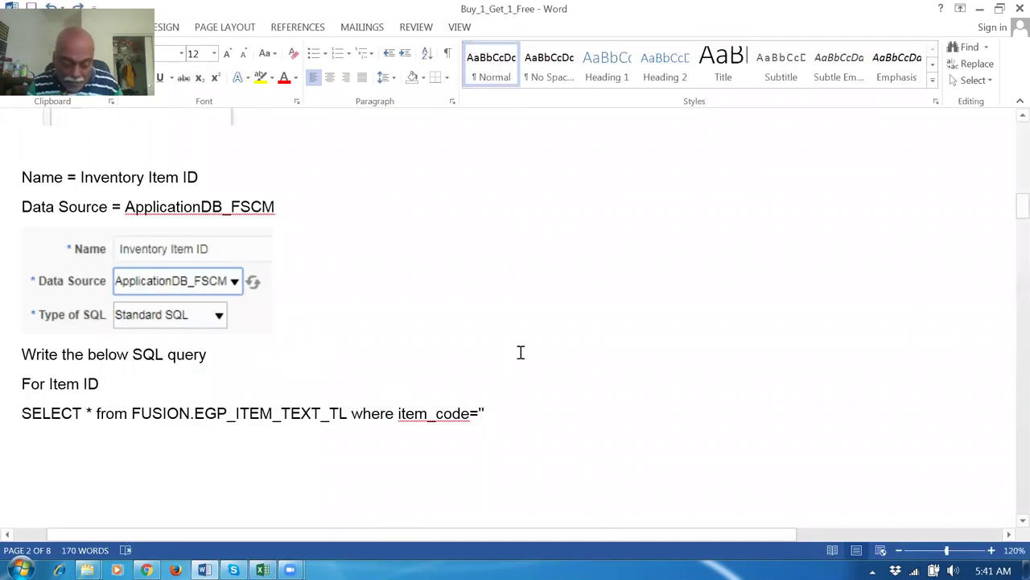
key("ctrl+v")
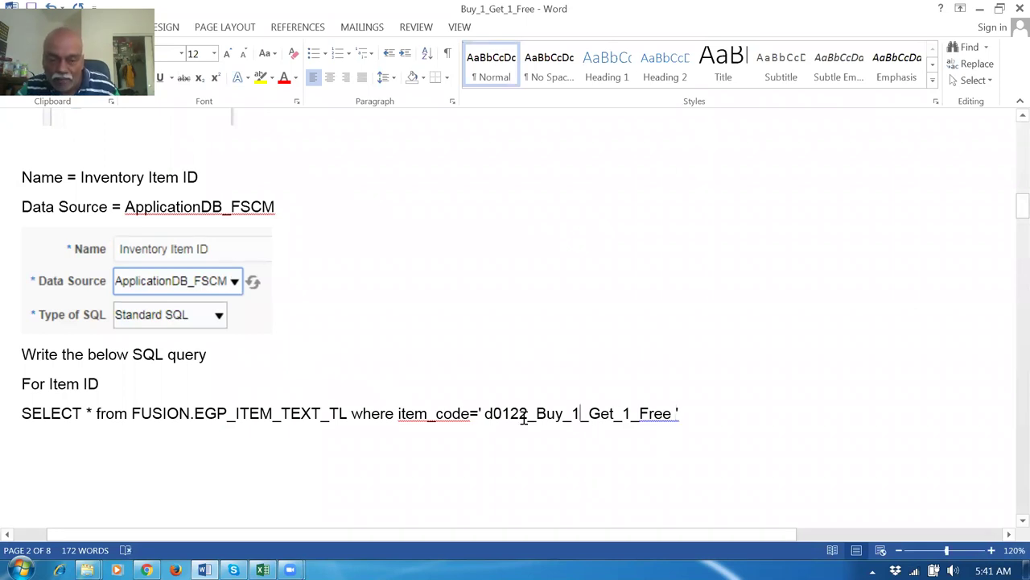
Remove the extra spaces before and after d0122_Buy_1_Get_1_Free inside the query's quotes.
left_click(483, 413)
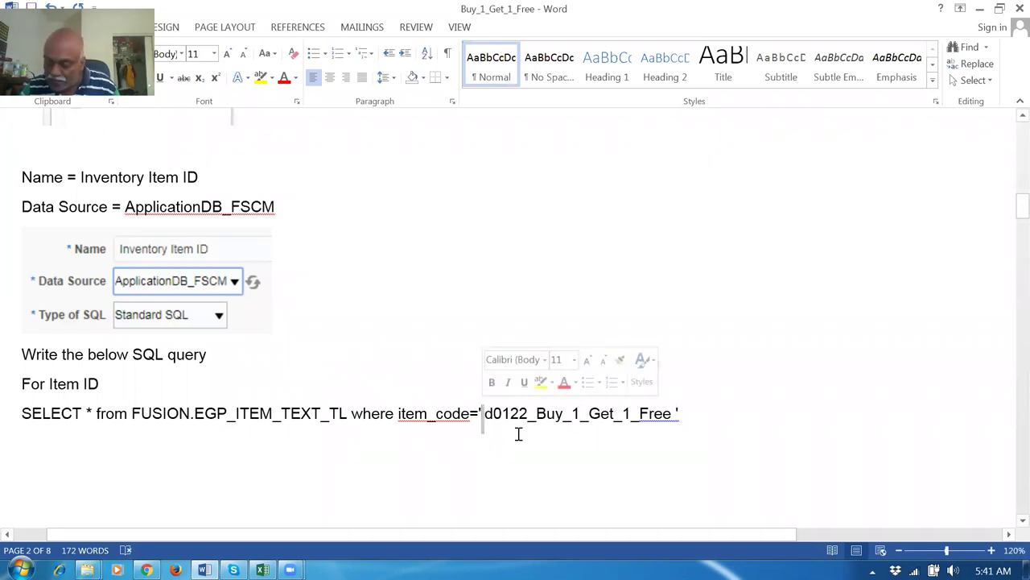
key("BackSpace")
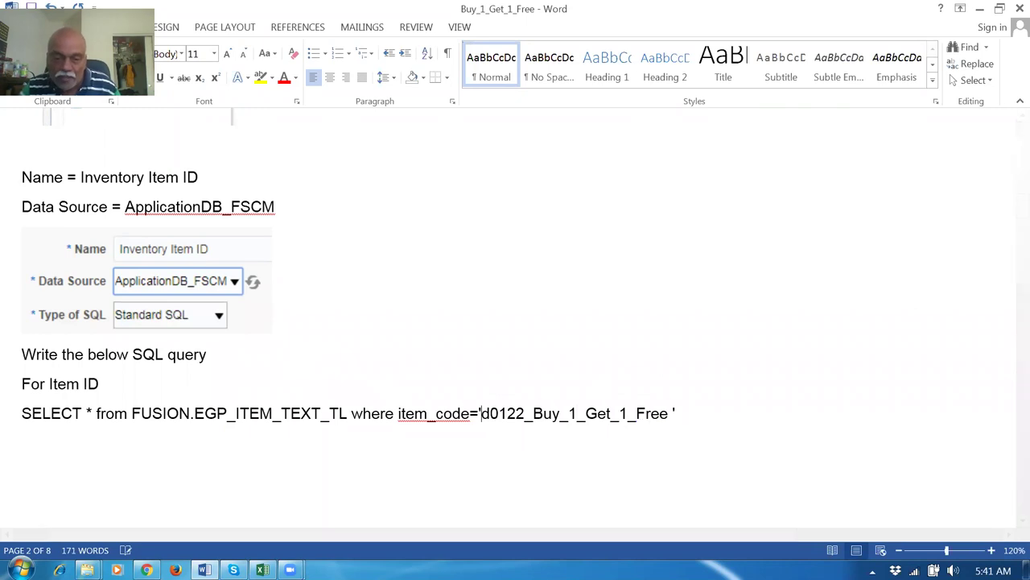
left_click(671, 414)
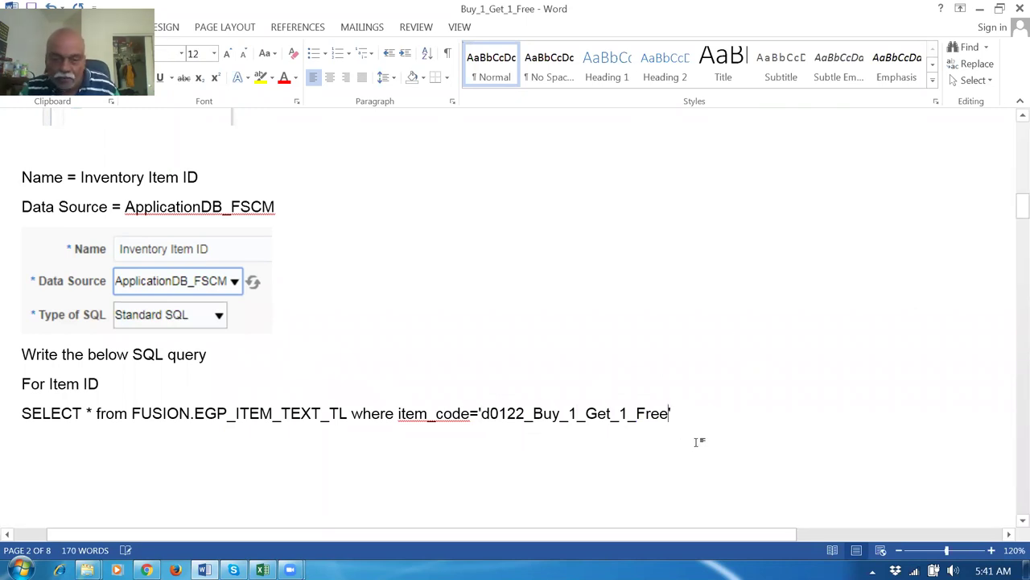
Copy the complete Item ID query line from the Word guide into the new data set's SQL query in the browser.
left_click(14, 417)
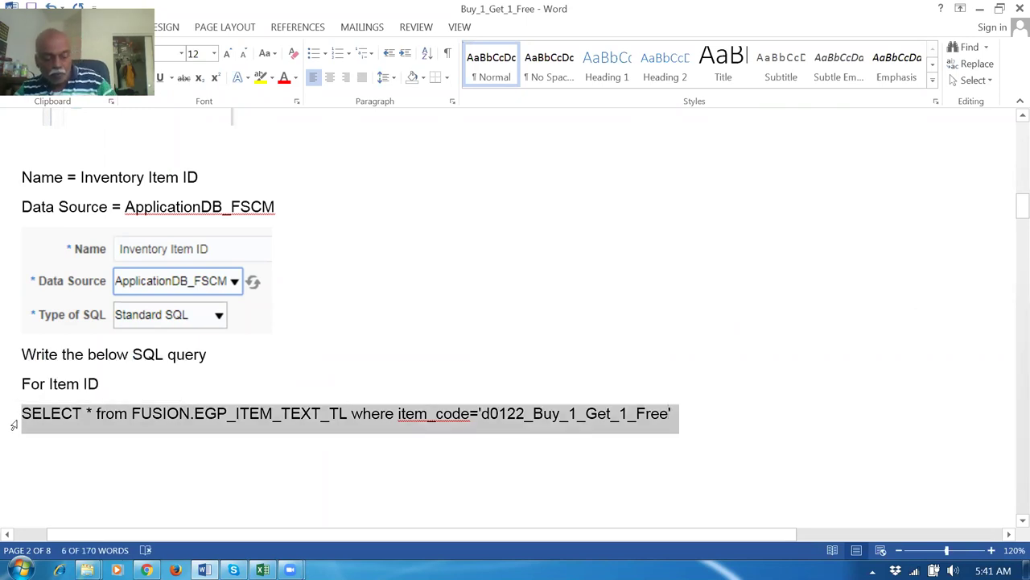
key("alt+Tab")
key("alt+Tab")
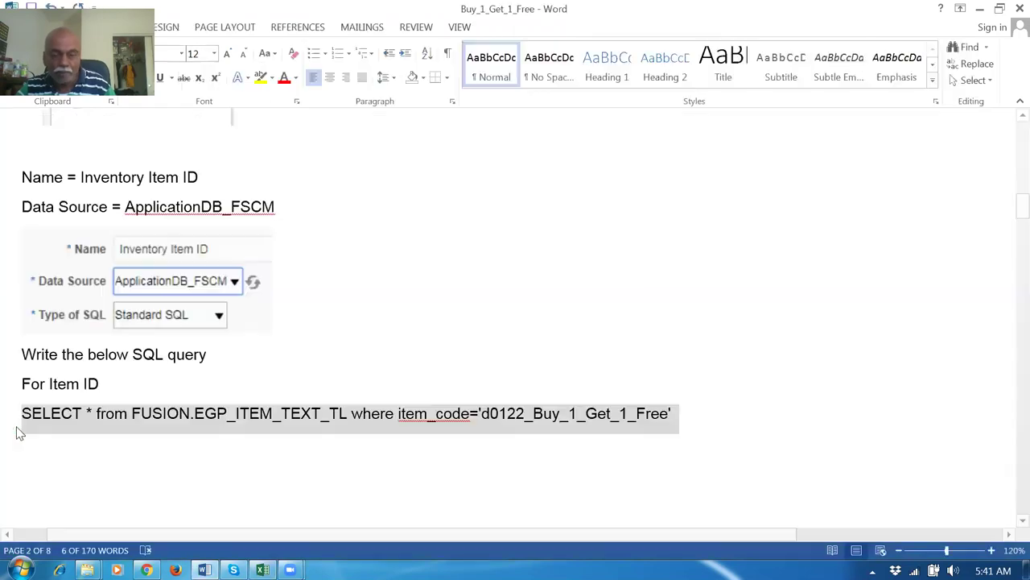
key("alt+Tab")
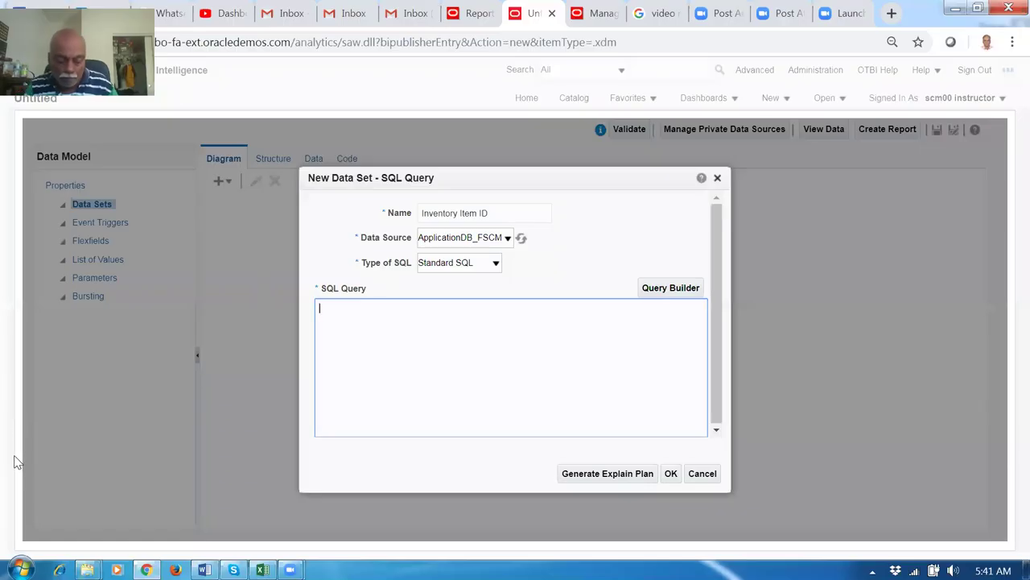
key("ctrl+v")
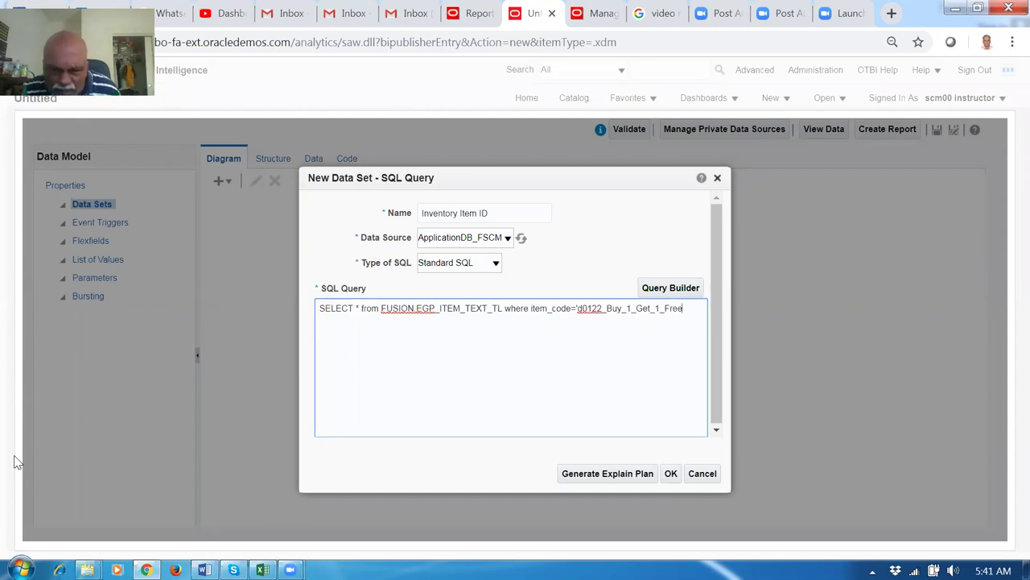
type("e")
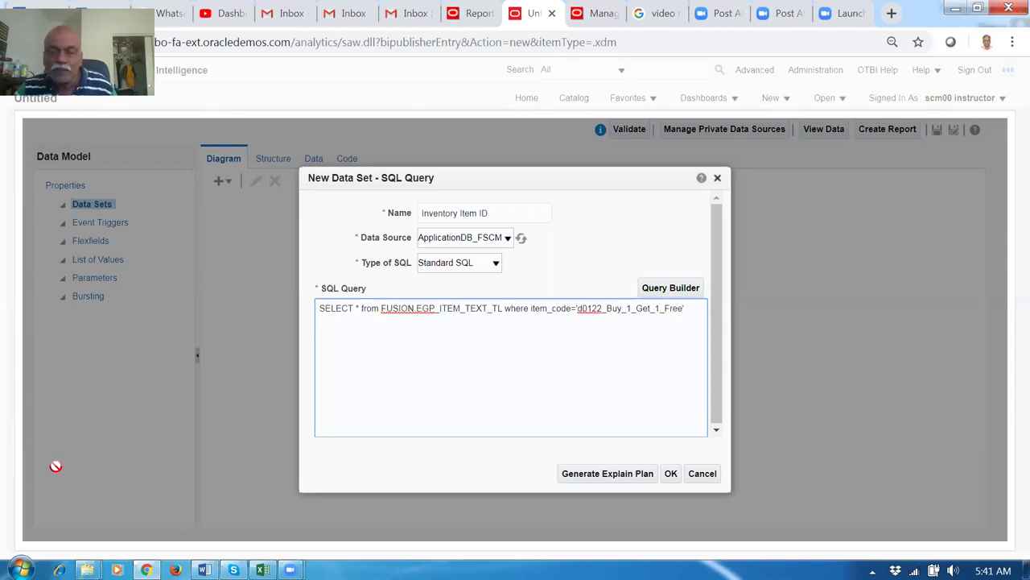
Review the SQL query at a larger size, create the Inventory Item ID data set, and select its group in the diagram.
key("ctrl+plus")
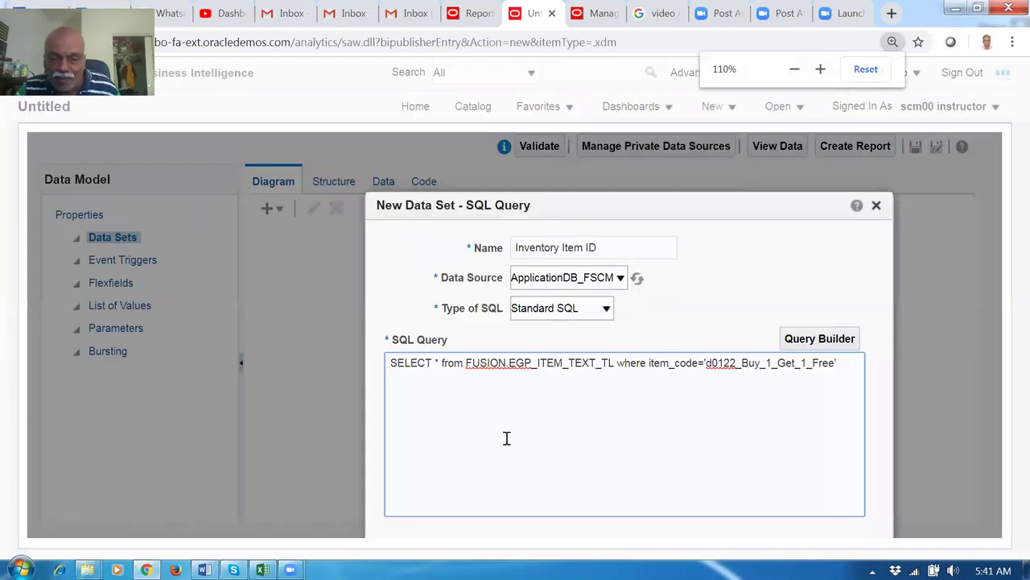
key("ctrl+plus")
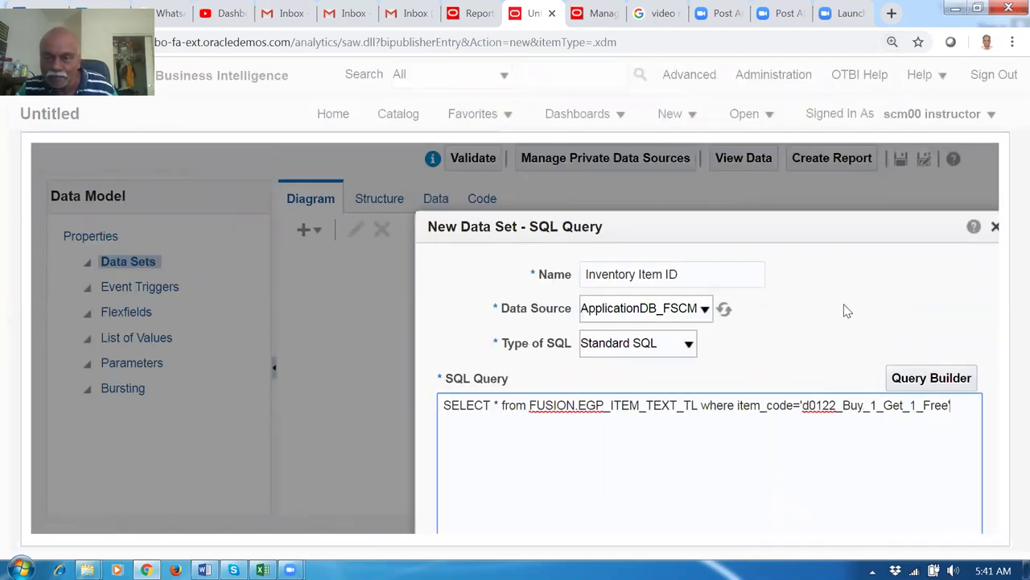
left_click_drag(793, 223, 632, 184)
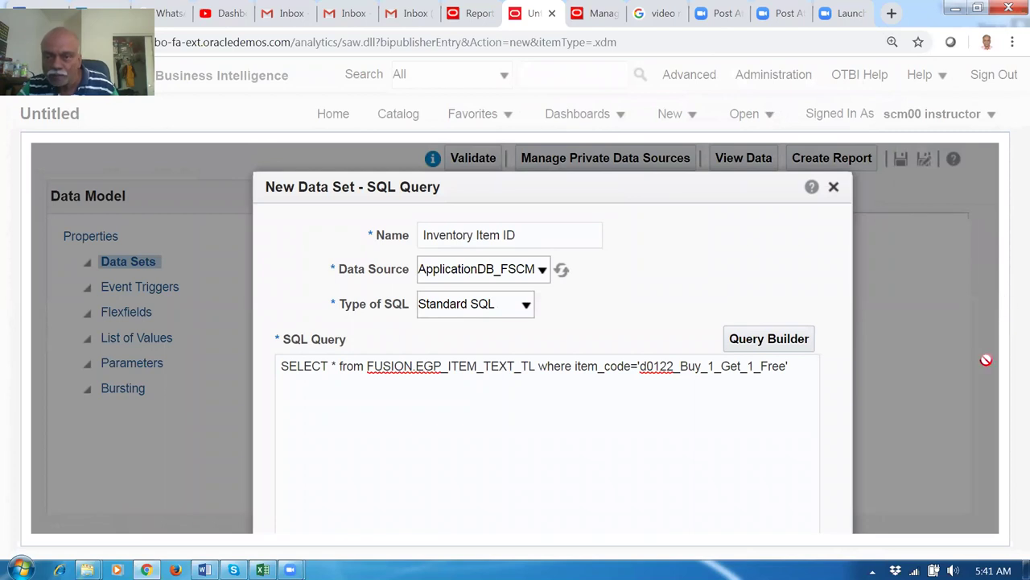
key("ctrl+minus")
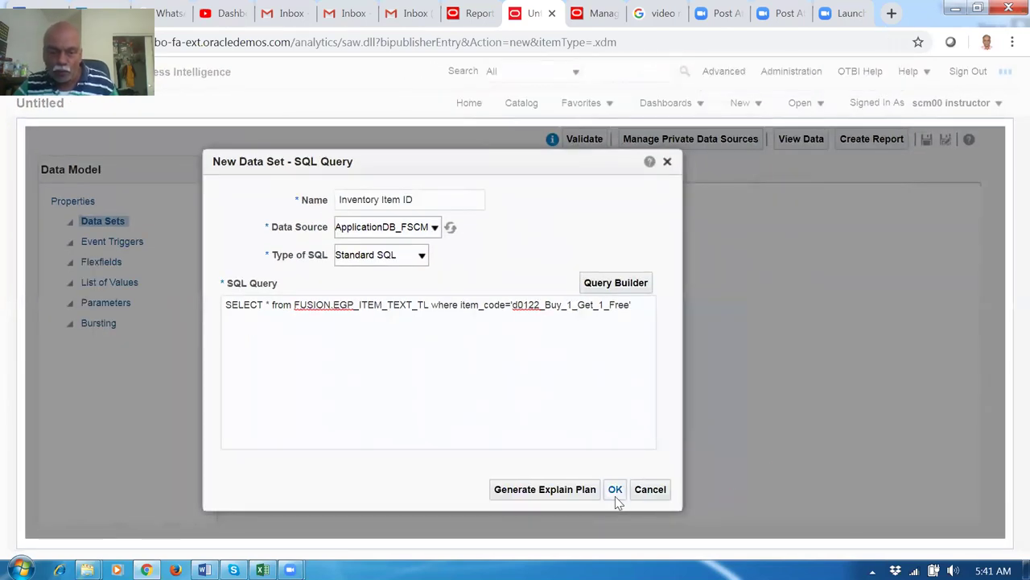
left_click(615, 491)
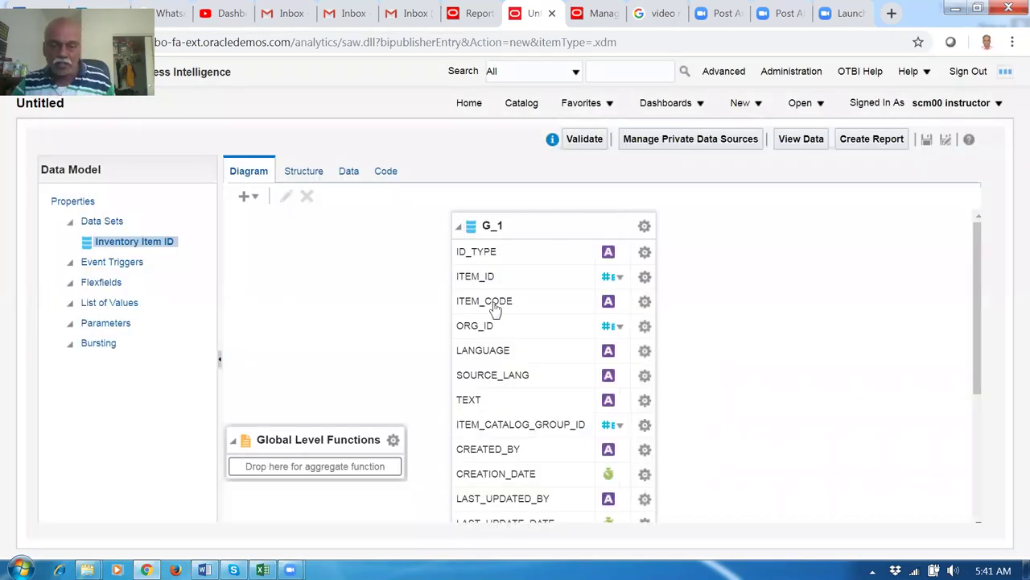
left_click(537, 225)
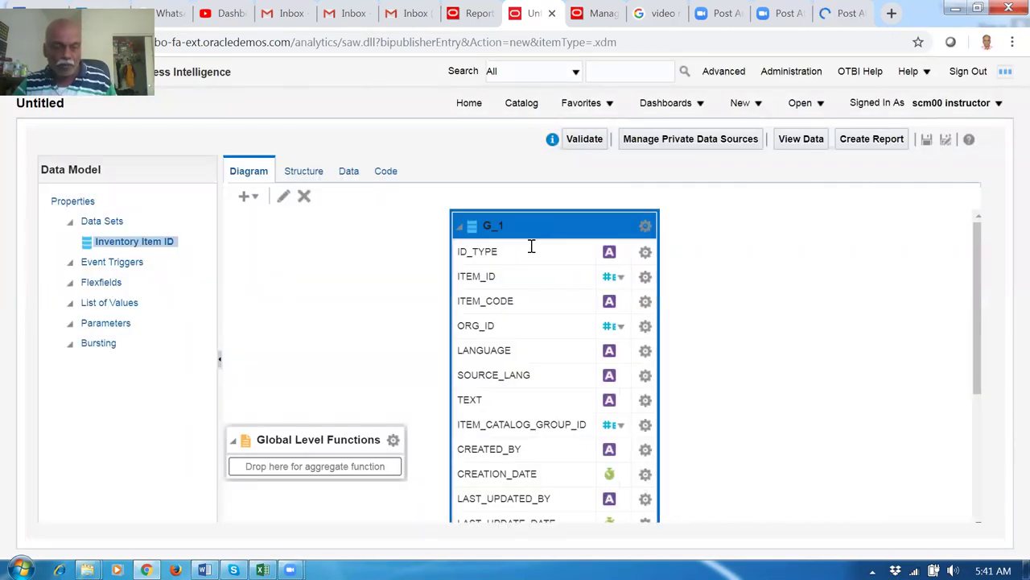
Read on in the Word guide to the instructions for viewing the data set's results.
key("alt+Tab")
left_click(251, 457)
scroll(256, 465, "down", 4)
scroll(256, 466, "down", 3)
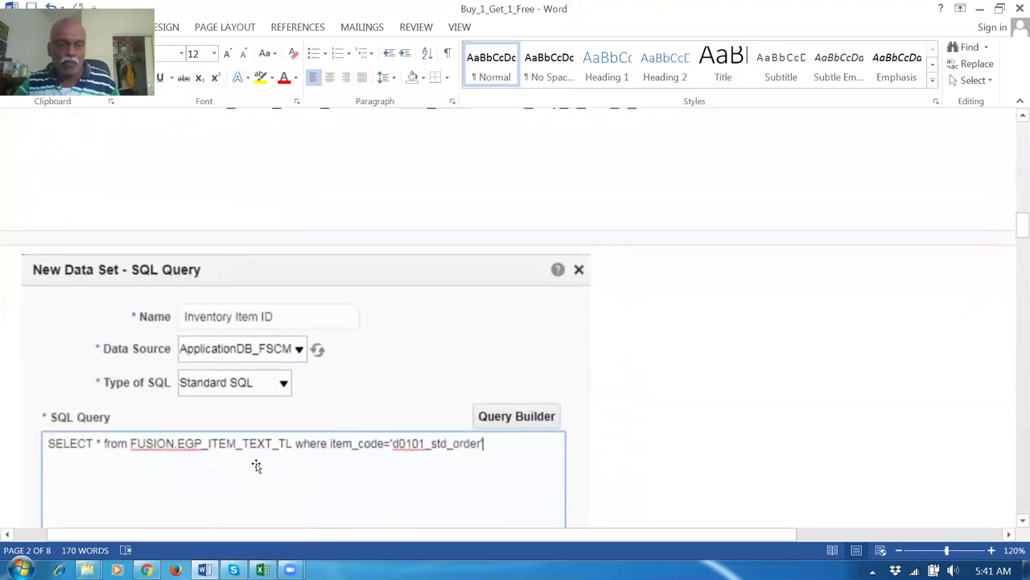
scroll(278, 487, "down", 12)
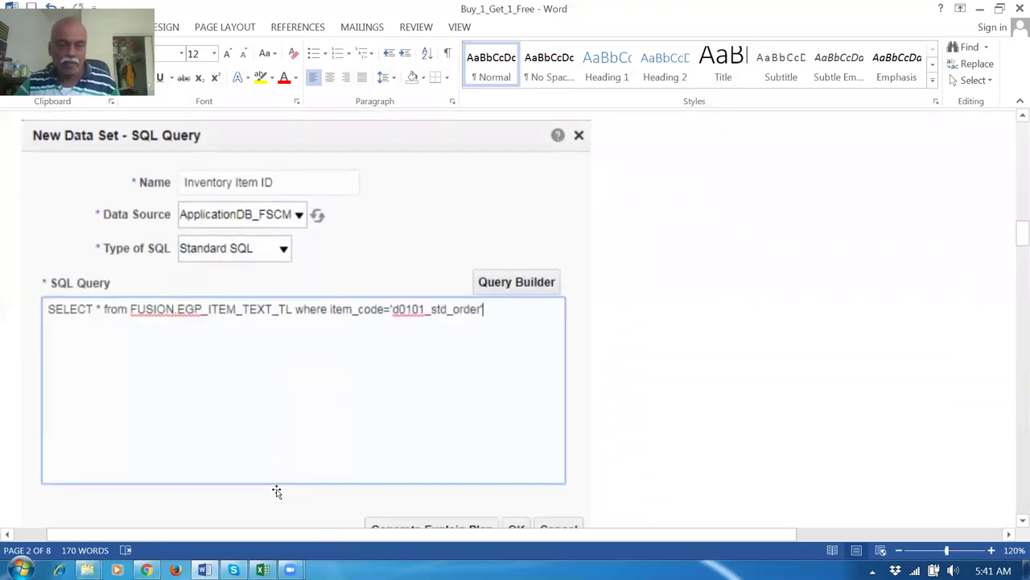
scroll(274, 481, "down", 7)
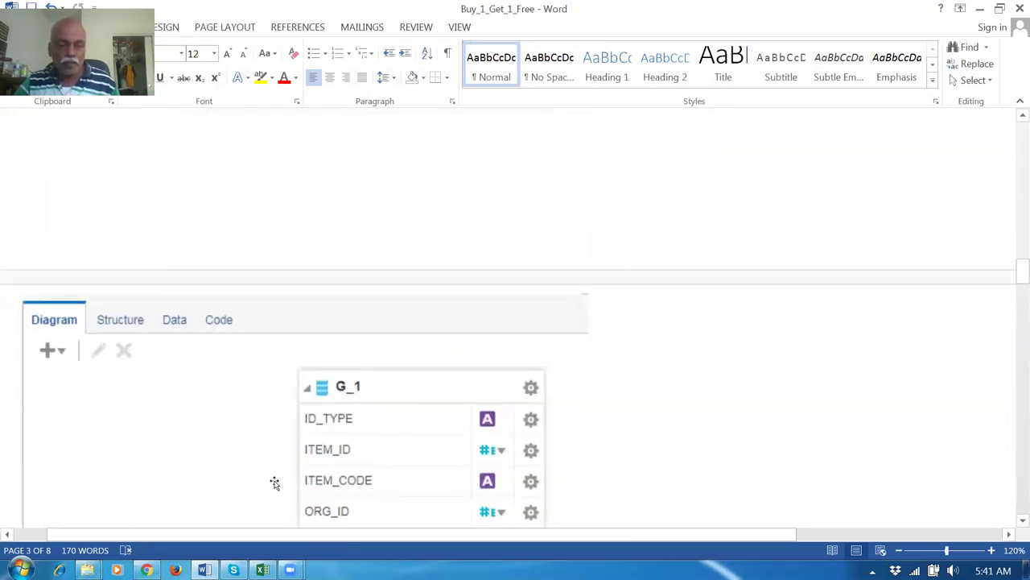
scroll(297, 417, "down", 10)
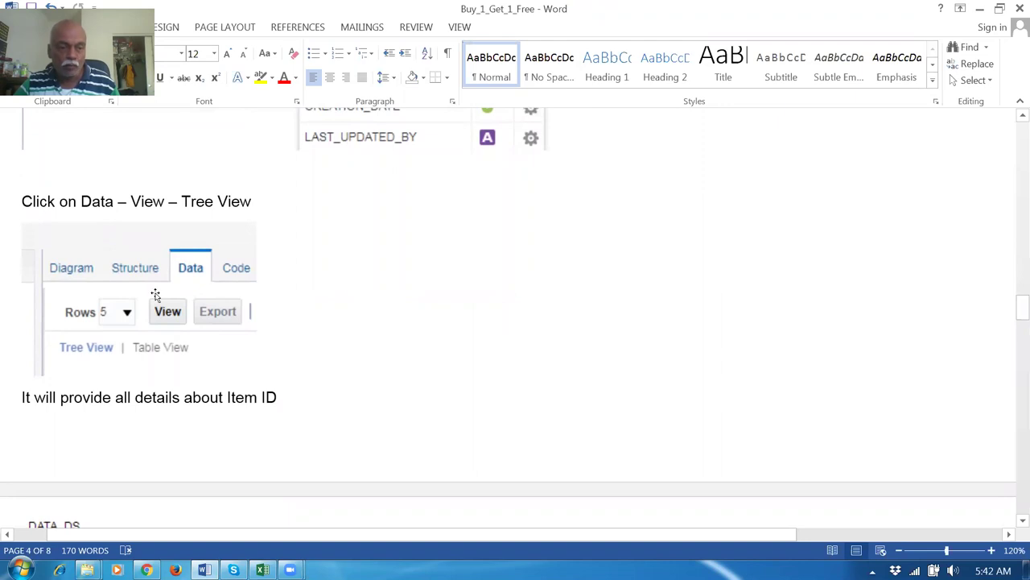
Return to the data model in the browser, retrieve the query's data in tree view, and enlarge it to read the item and org IDs.
key("alt+Tab")
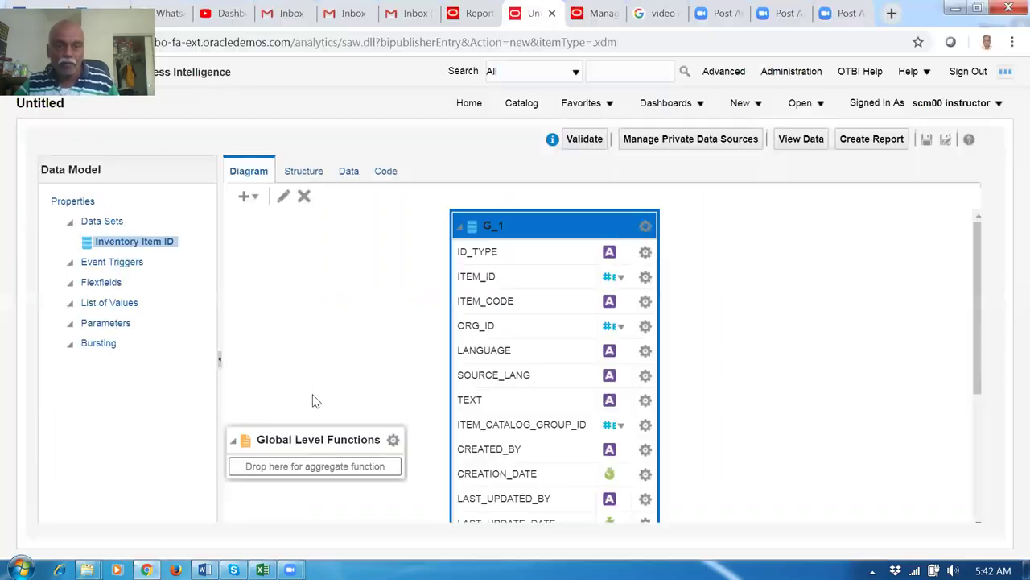
left_click(347, 173)
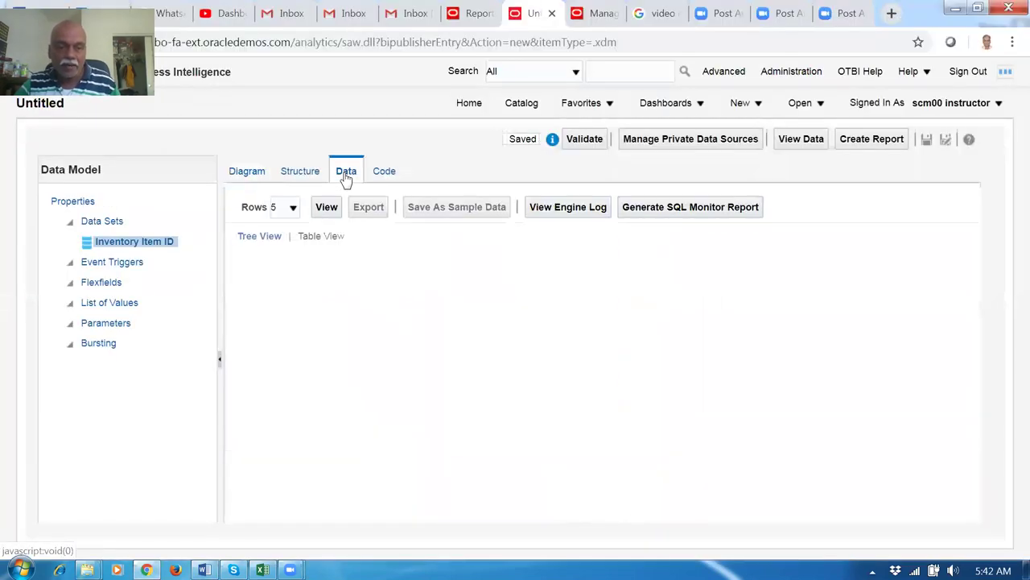
left_click(326, 208)
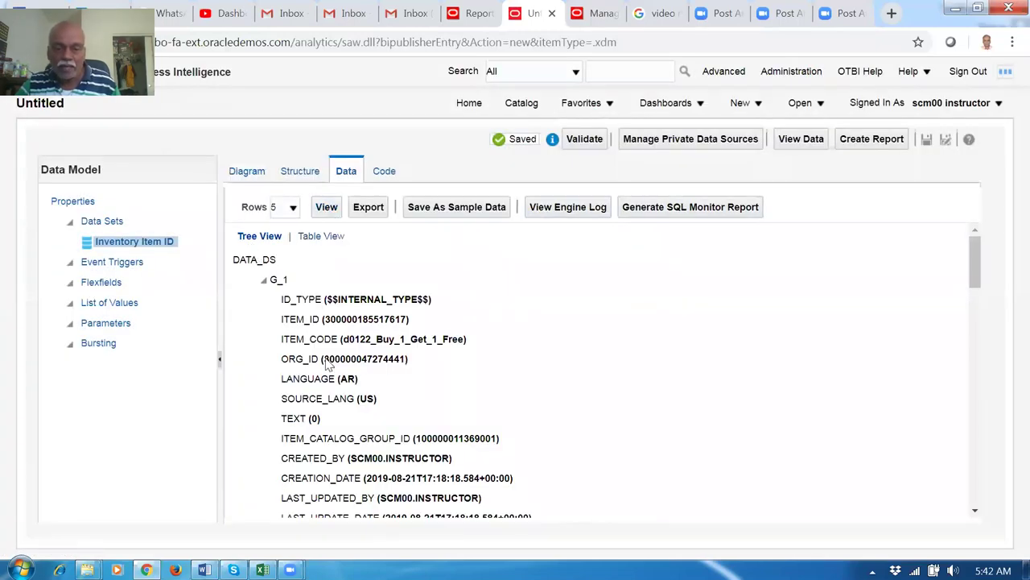
key("ctrl+plus")
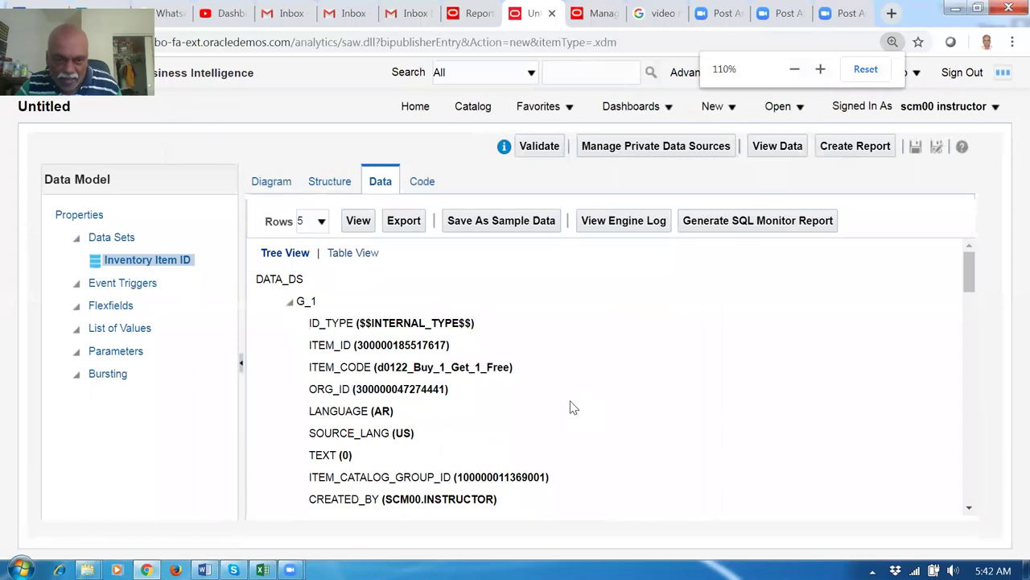
key("ctrl+plus")
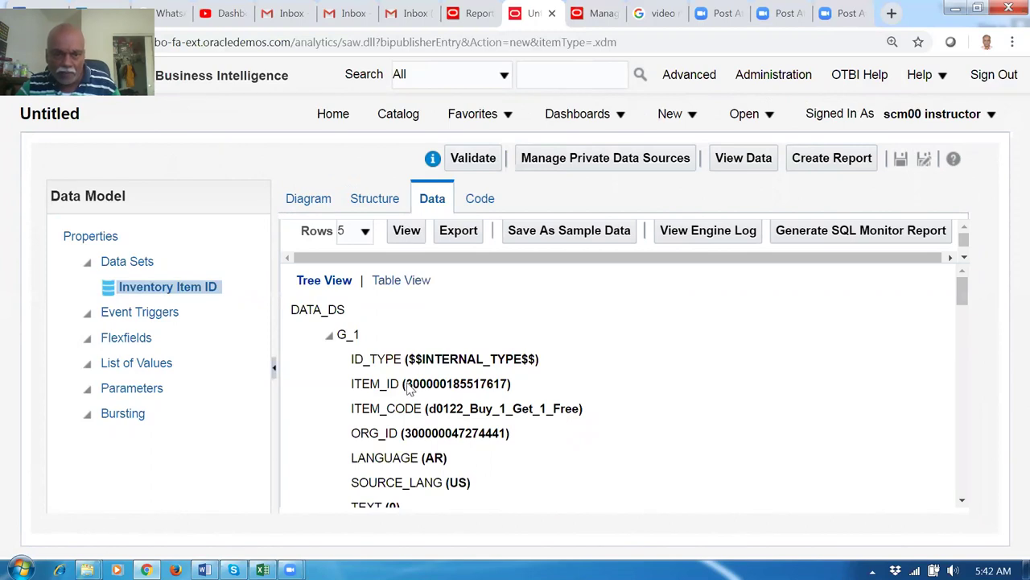
left_click_drag(506, 390, 408, 390)
key("ctrl+c")
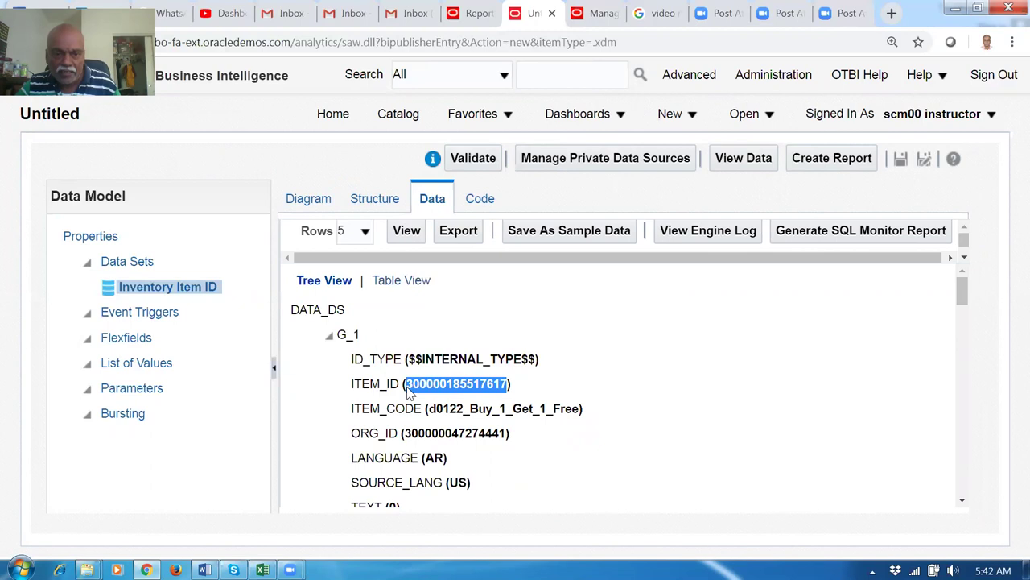
key("alt+Tab")
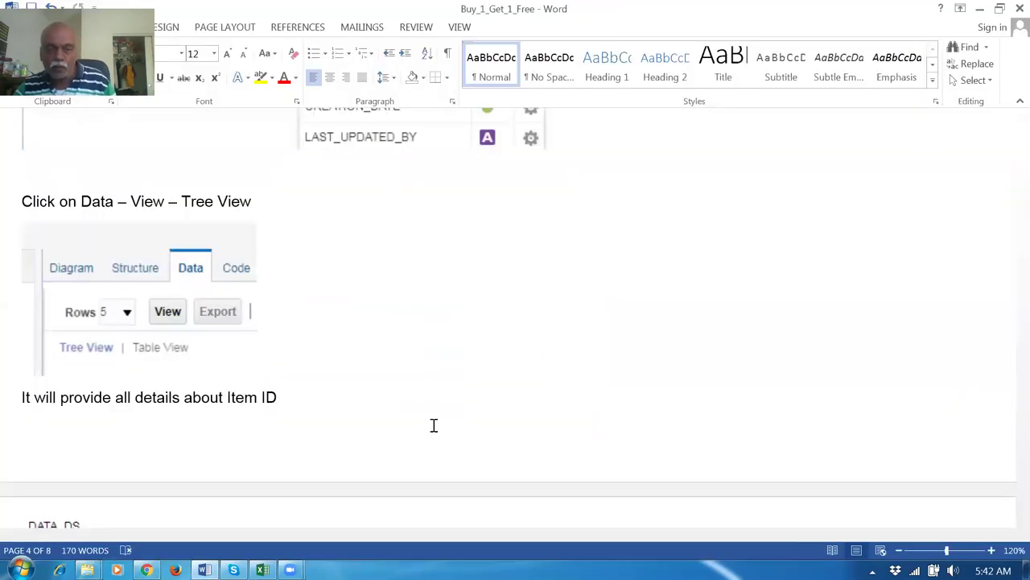
scroll(467, 427, "down", 10)
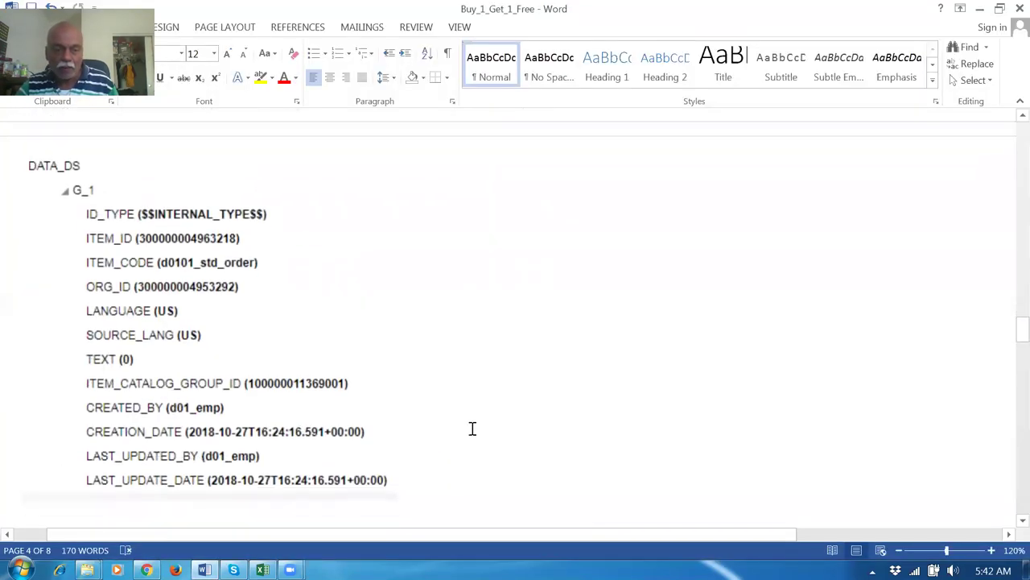
scroll(473, 432, "down", 10)
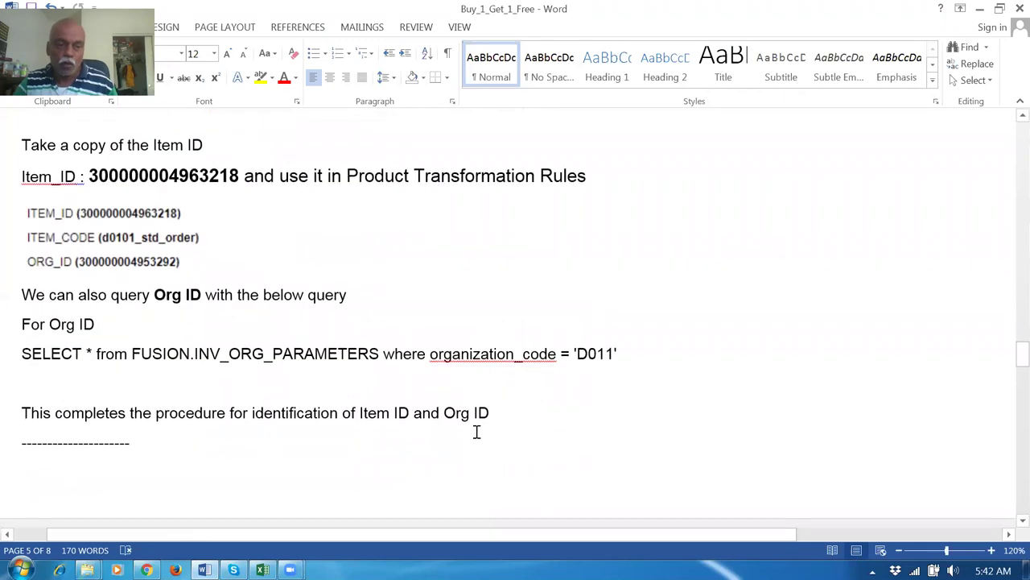
scroll(475, 433, "down", 3)
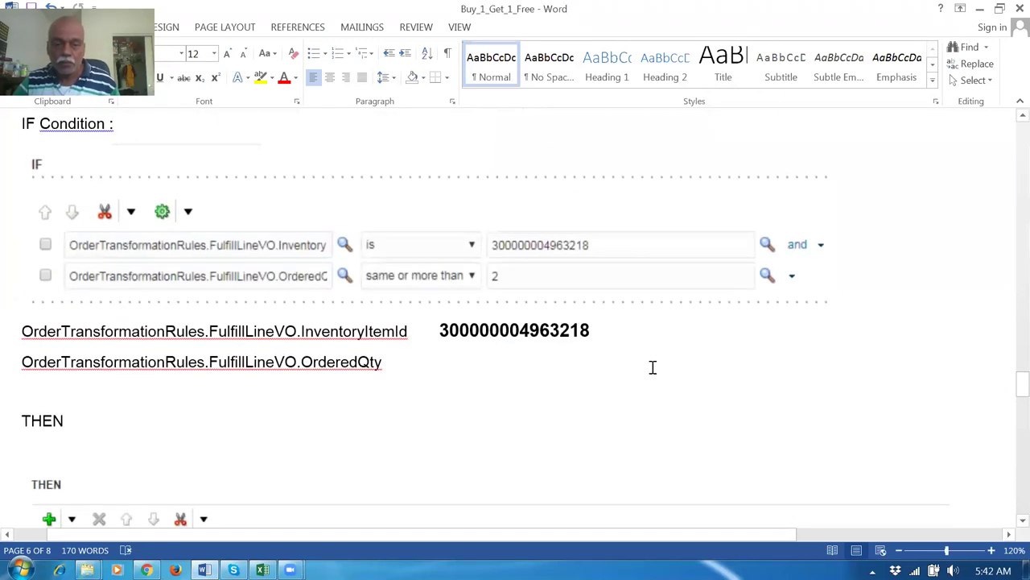
key("ctrl+v")
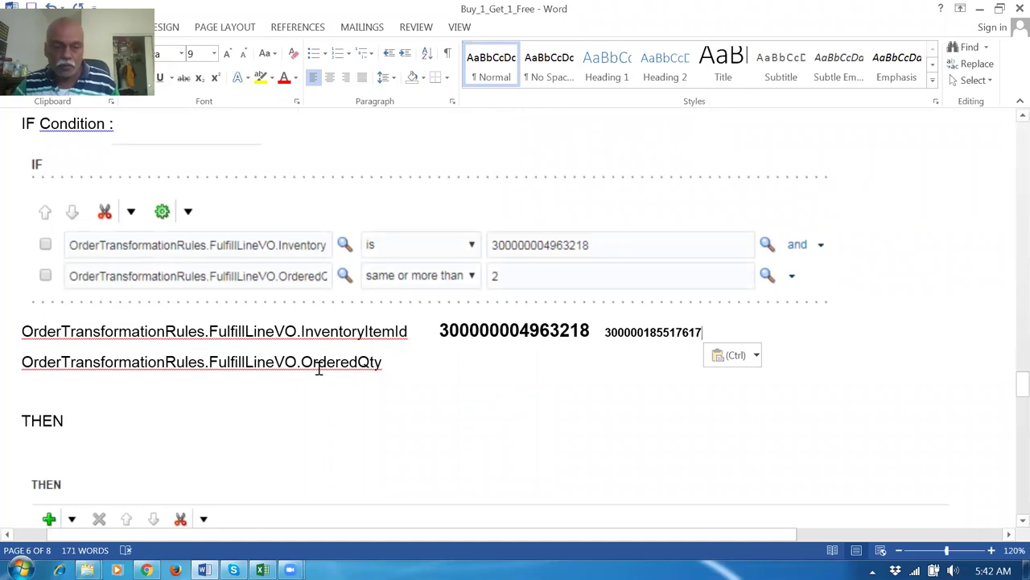
Look back through the Word guide from the IF condition to the note on querying the Org ID.
scroll(319, 369, "up", 4)
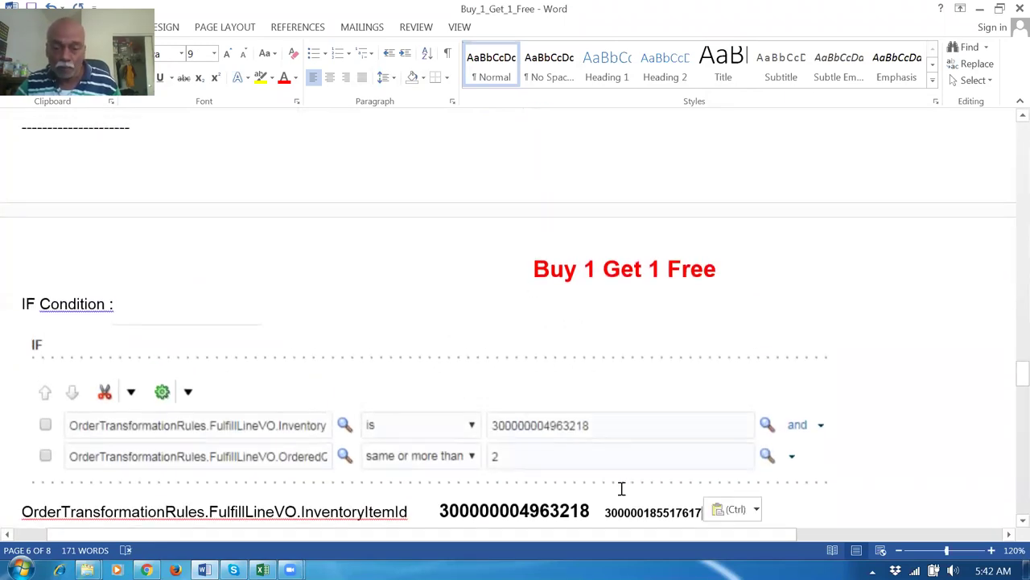
scroll(619, 488, "down", 3)
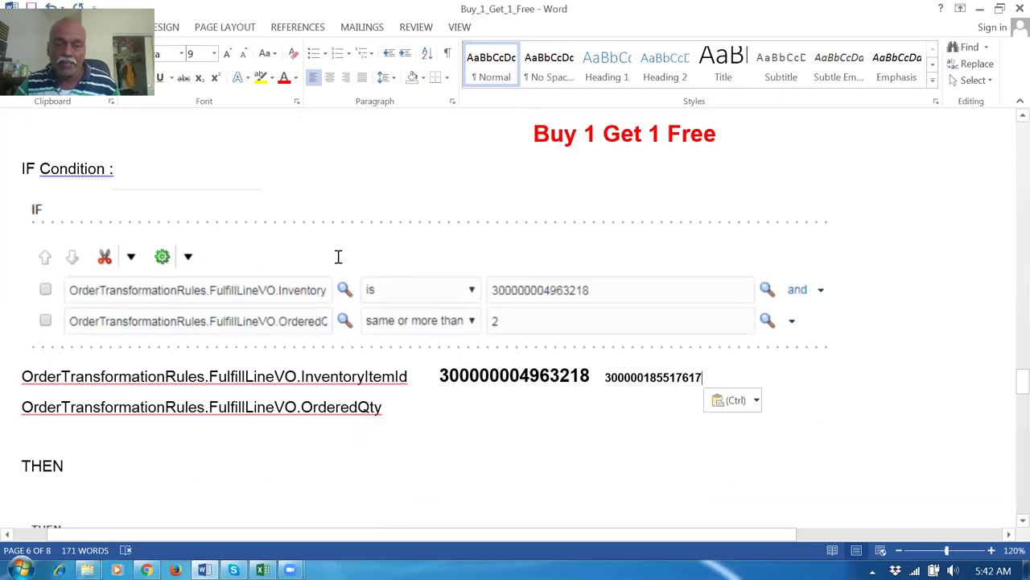
scroll(338, 256, "up", 12)
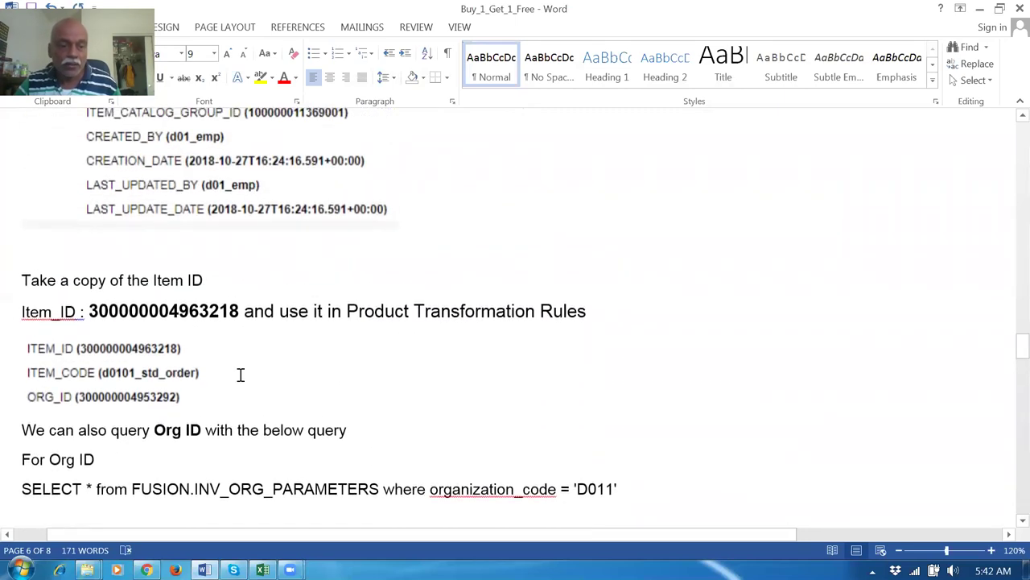
left_click_drag(154, 430, 236, 430)
Switch to the data model in the browser and examine the ORG_ID and the repeated records in the query results.
key("alt+Tab")
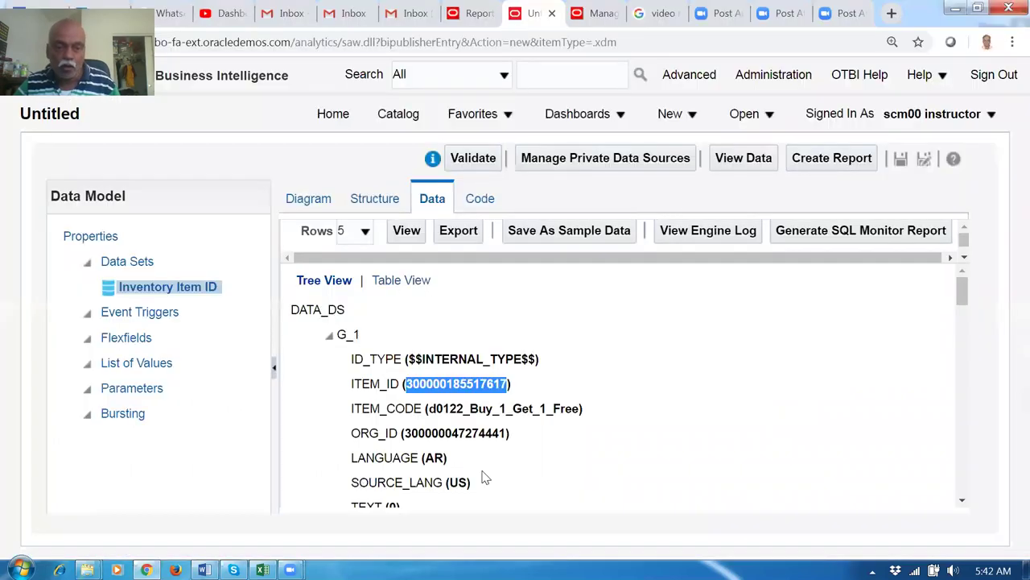
key("ctrl+plus")
key("ctrl+plus")
key("ctrl+plus")
key("ctrl+plus")
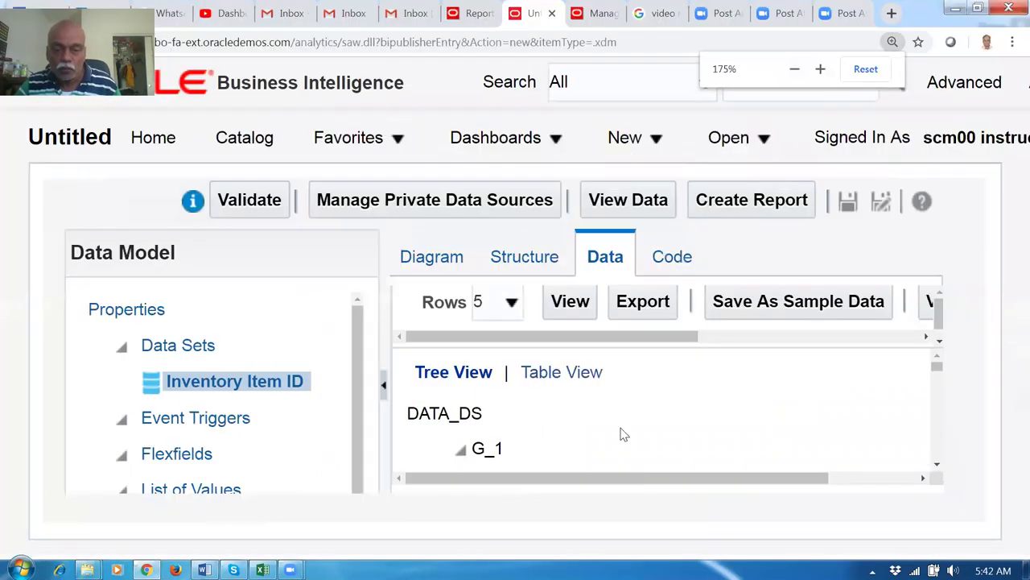
key("ctrl+minus")
key("ctrl+minus")
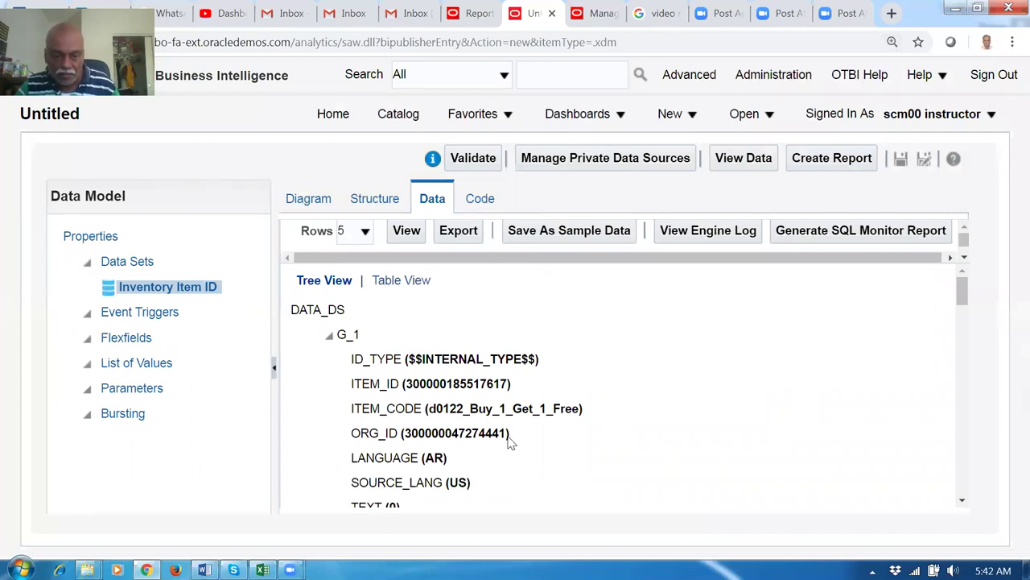
scroll(509, 441, "down", 2)
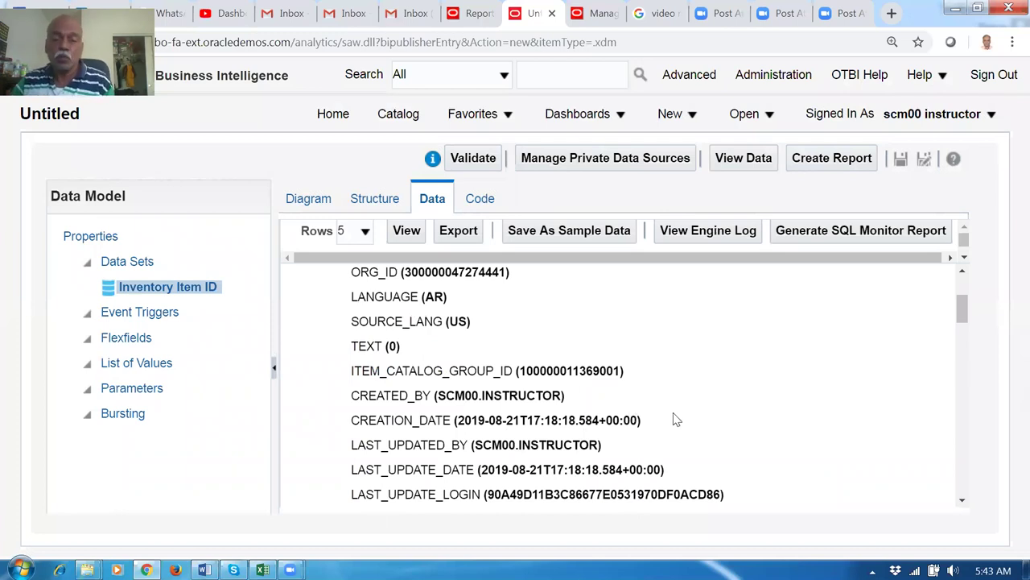
scroll(685, 428, "down", 2)
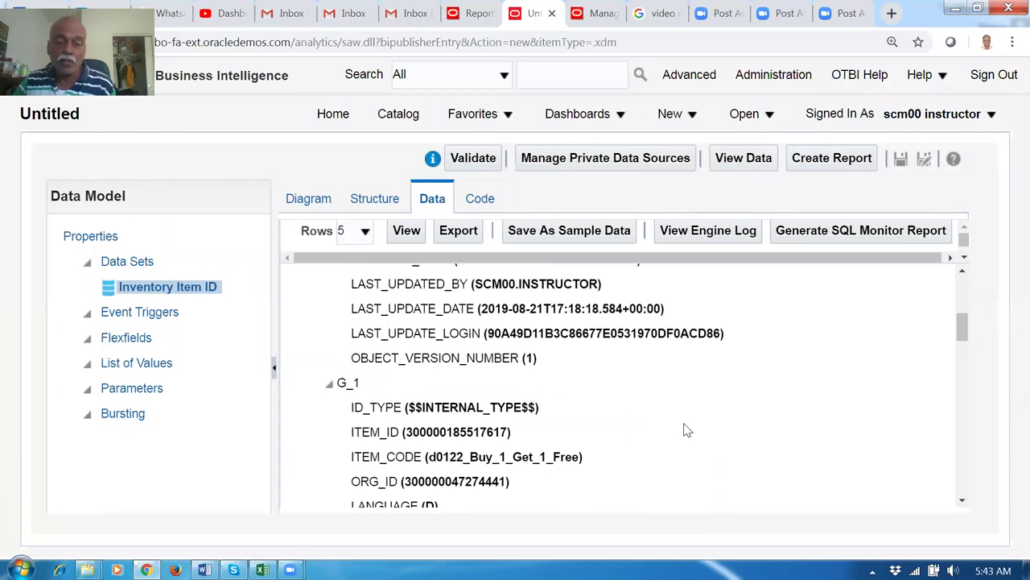
scroll(688, 431, "down", 3)
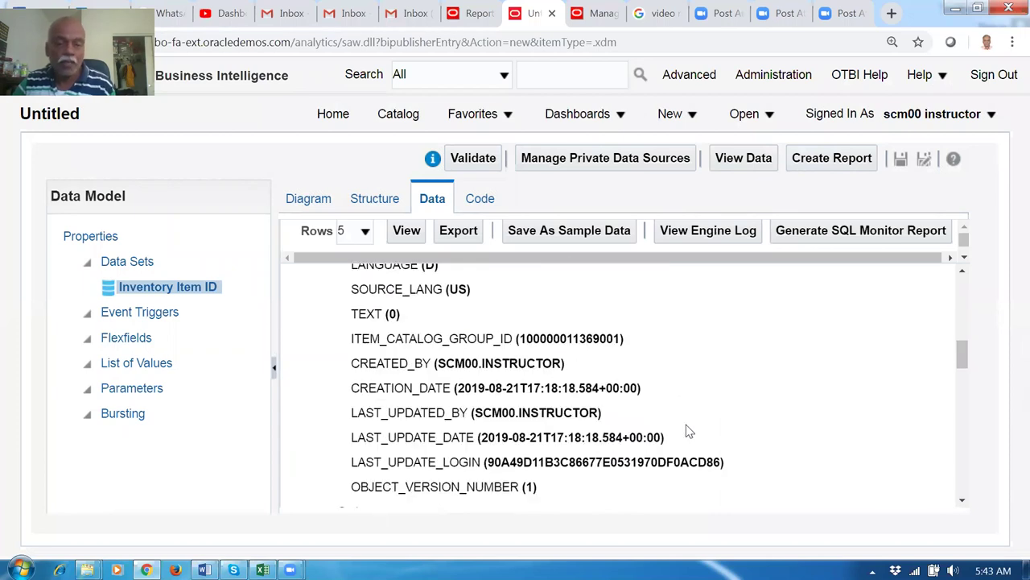
scroll(686, 424, "down", 1)
scroll(685, 425, "up", 10)
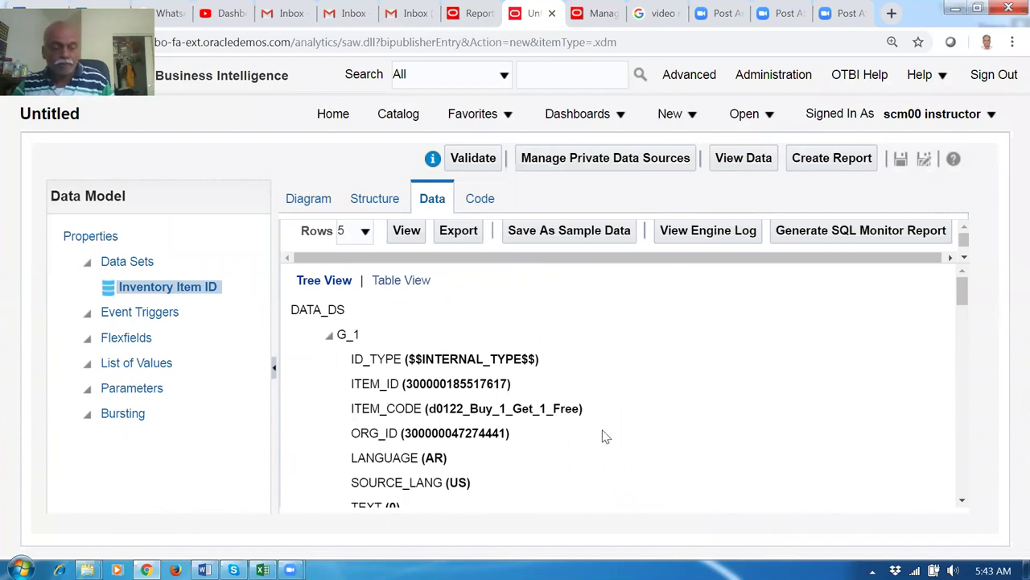
Read the Org ID query and closing note in the Word guide, continuing to the Buy 1 Get 1 Free rule section.
key("alt+Tab")
left_click(404, 453)
scroll(319, 355, "down", 1)
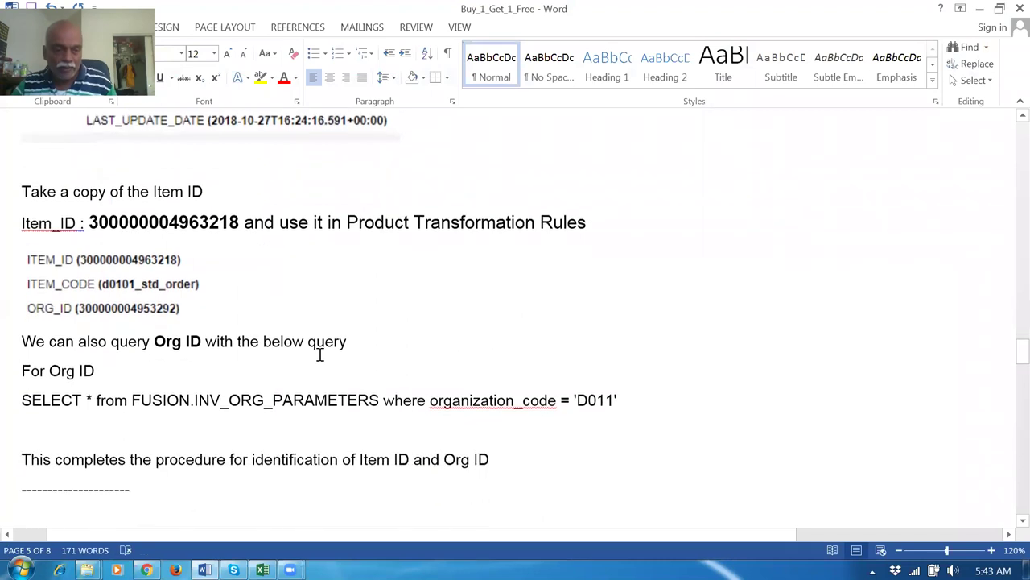
double_click(169, 338)
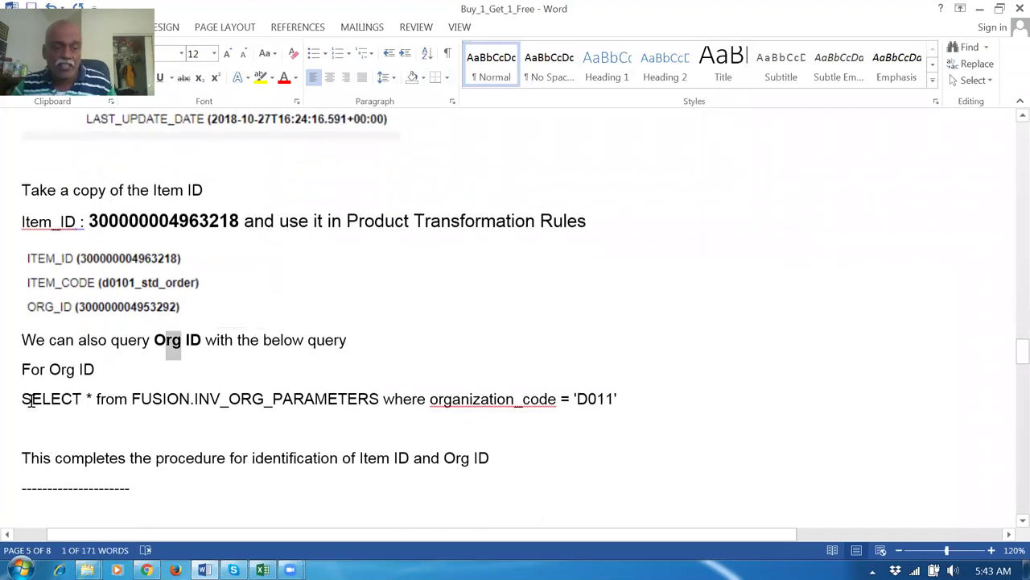
left_click_drag(22, 401, 622, 407)
left_click(294, 457)
scroll(288, 416, "down", 2)
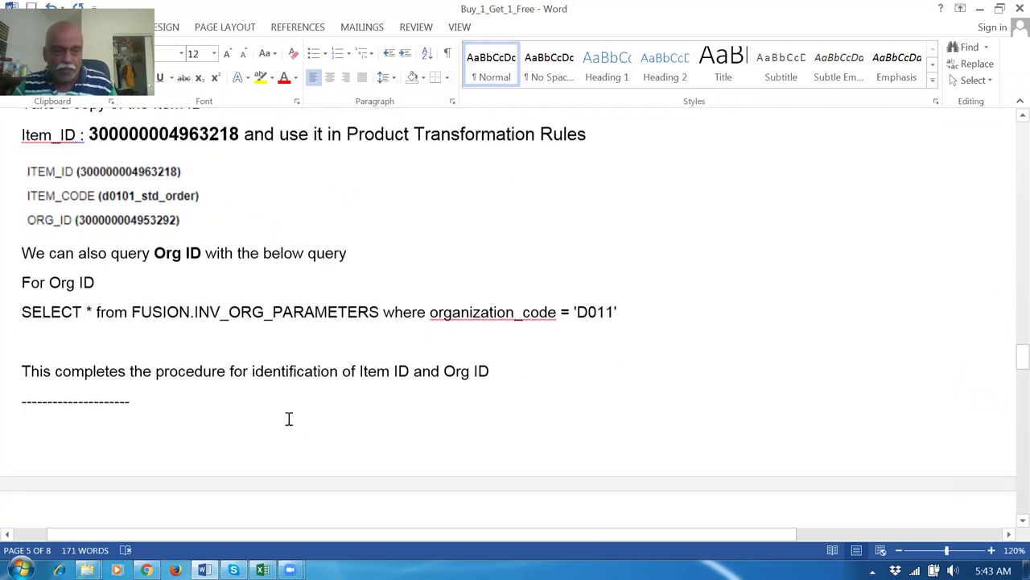
left_click_drag(241, 375, 485, 384)
left_click(439, 441)
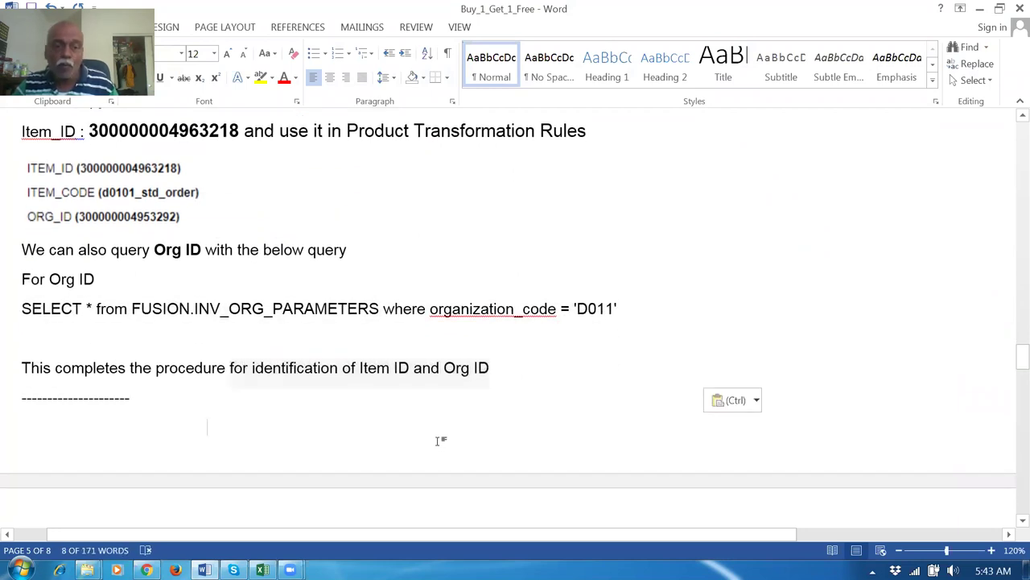
scroll(439, 441, "down", 6)
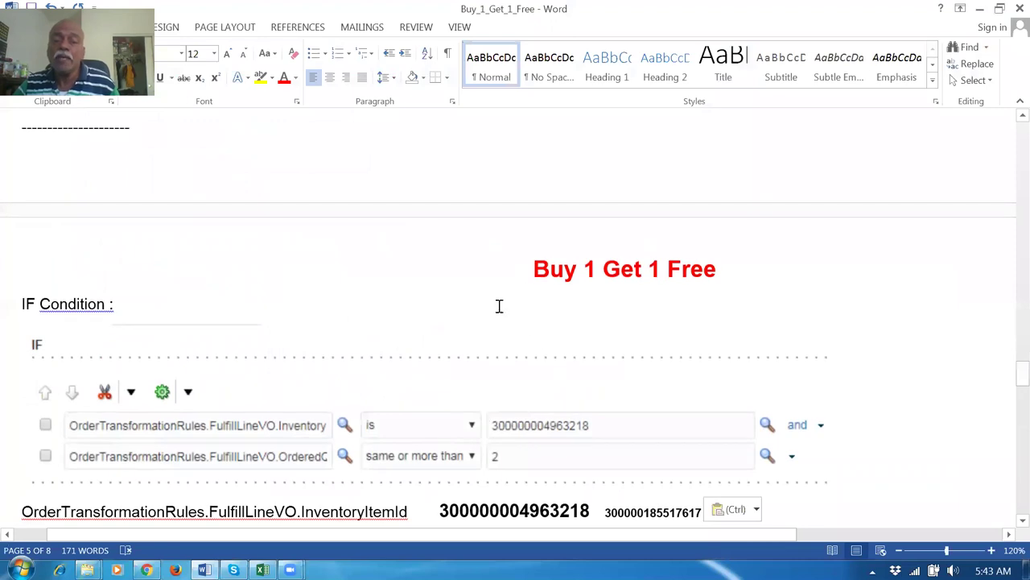
left_click_drag(541, 270, 707, 284)
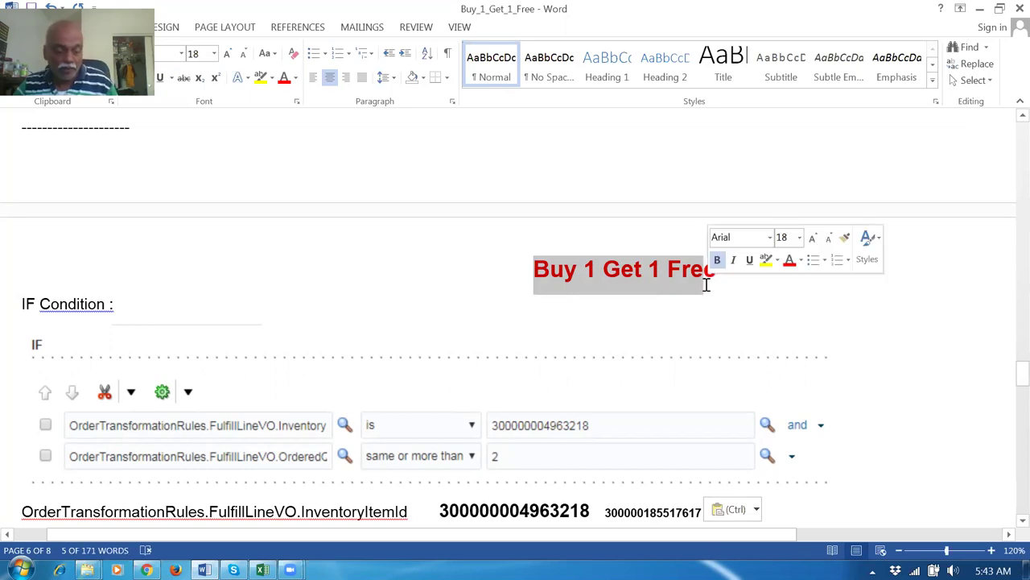
Return to the browser, close the unsaved data model, and open Setup and Maintenance at 110% zoom.
key("alt+Tab")
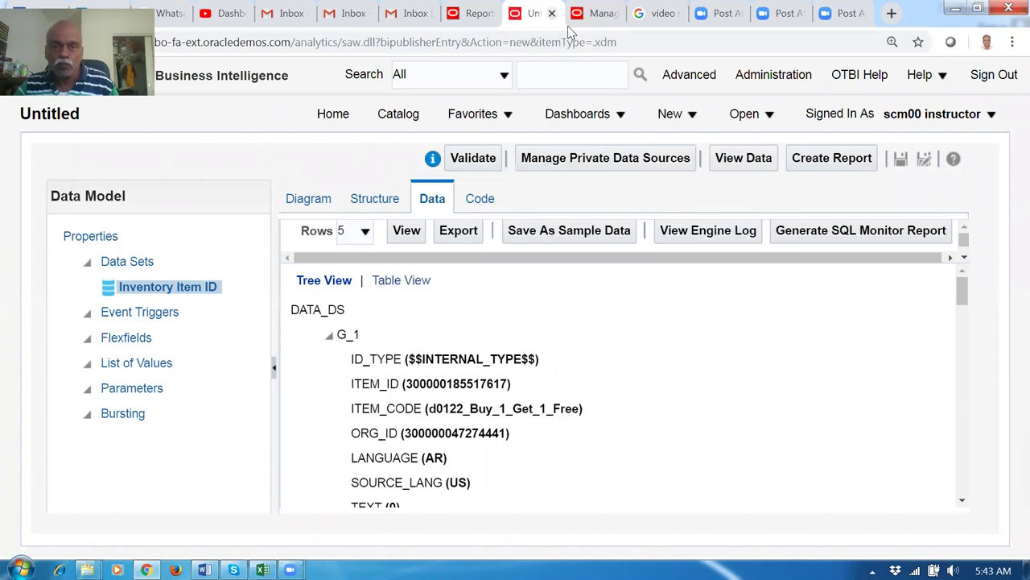
left_click(551, 13)
left_click(594, 132)
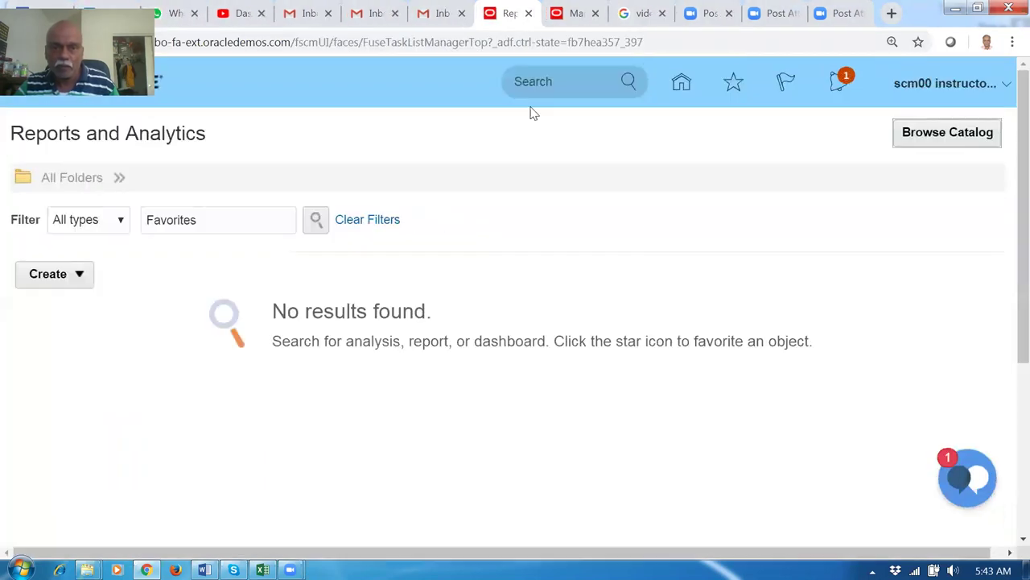
left_click(936, 90)
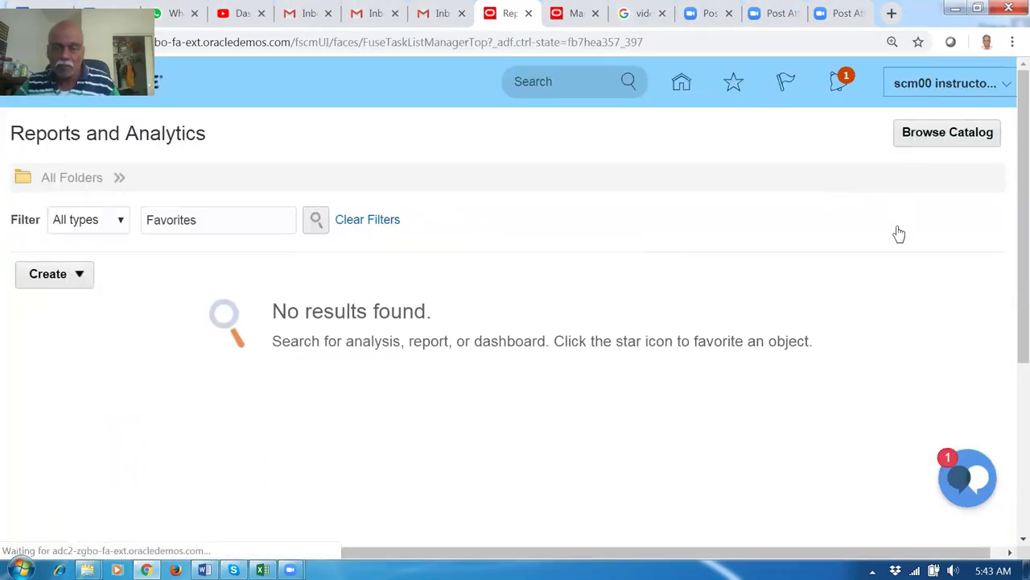
left_click(663, 385)
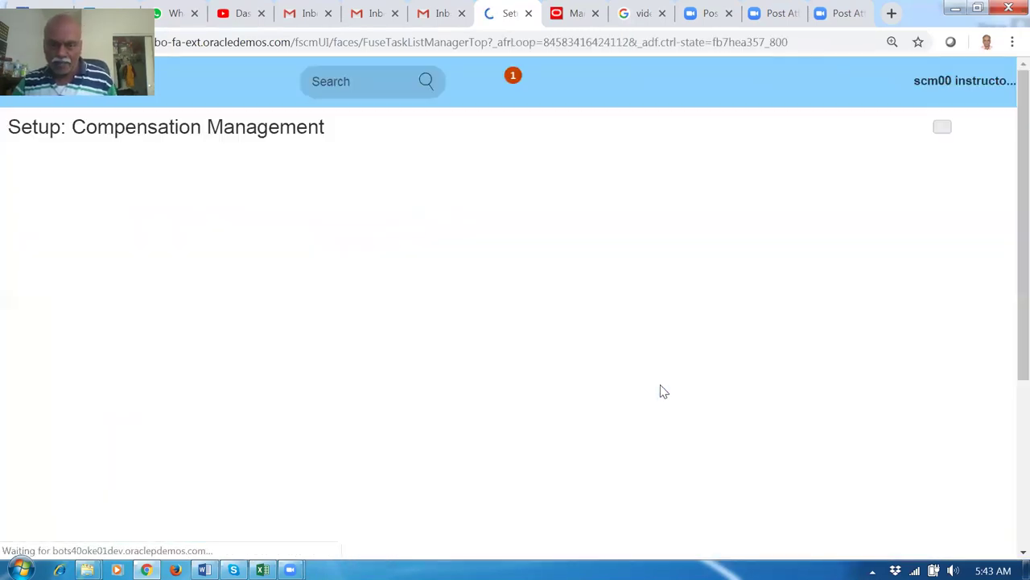
key("ctrl+minus")
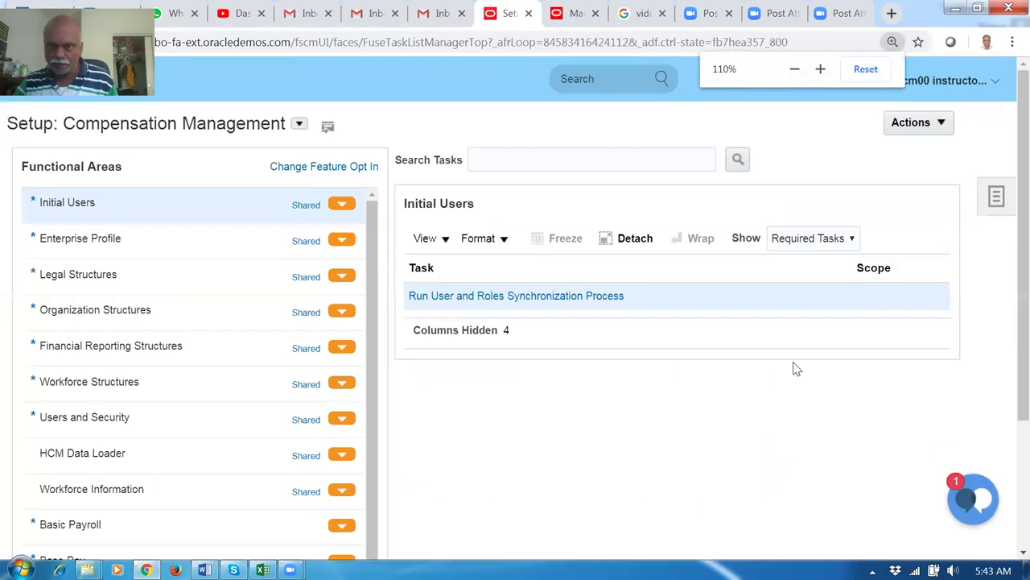
Search the setup tasks for man%prod%trans%rule% and open Manage Product Transformation Rules.
left_click(997, 199)
left_click(900, 279)
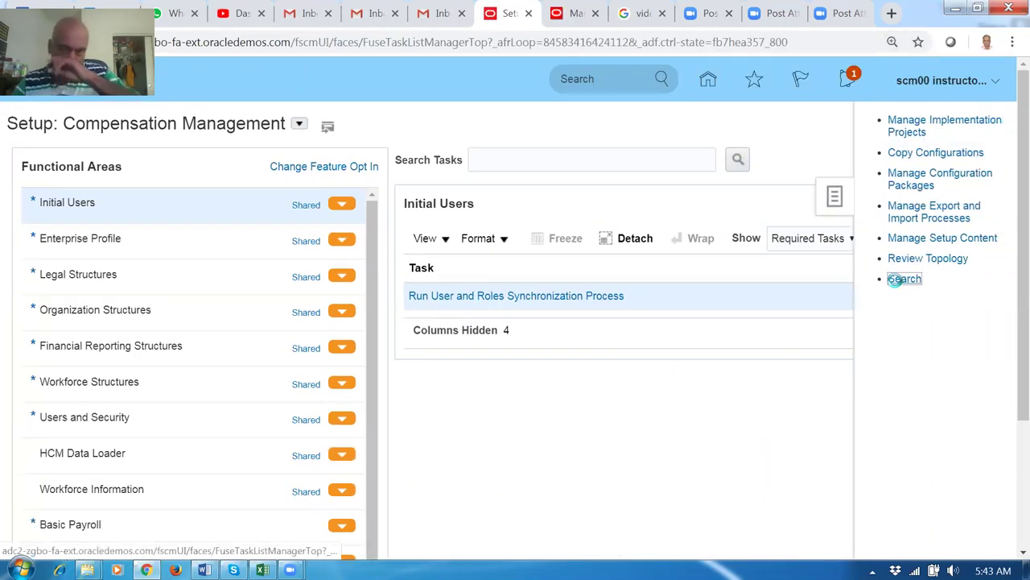
left_click(375, 163)
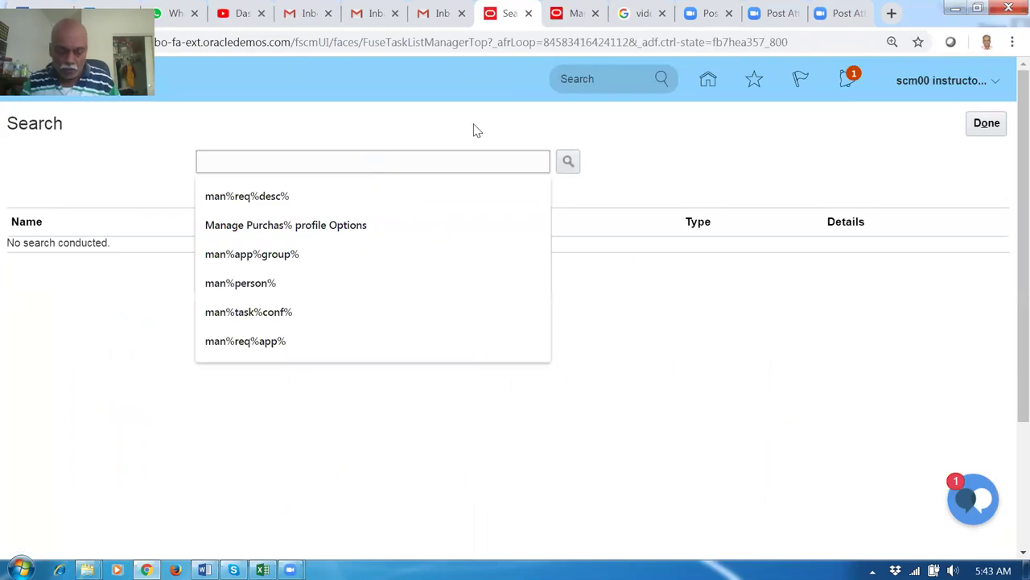
type("man%prod%trans%rule%")
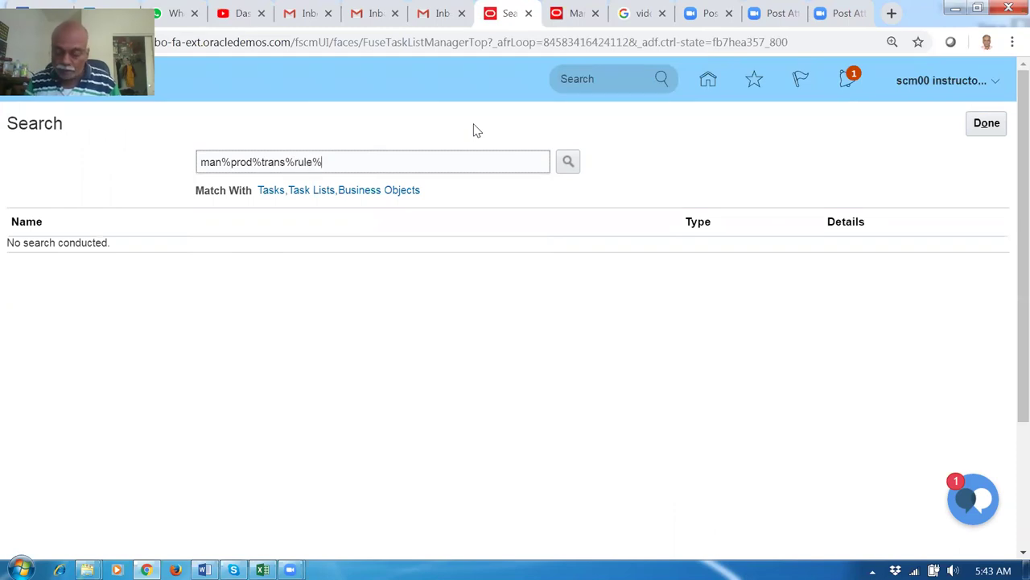
key("Return")
left_click(129, 251)
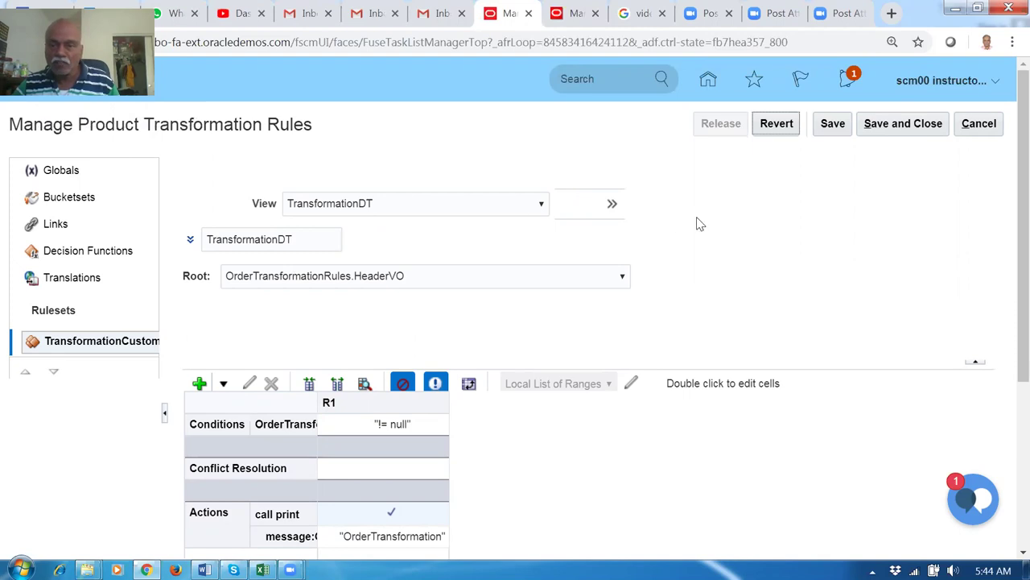
Review the TransformationDT decision table and add a new IF/THEN rule to the TransformationCustom ruleset.
scroll(1006, 234, "down", 2)
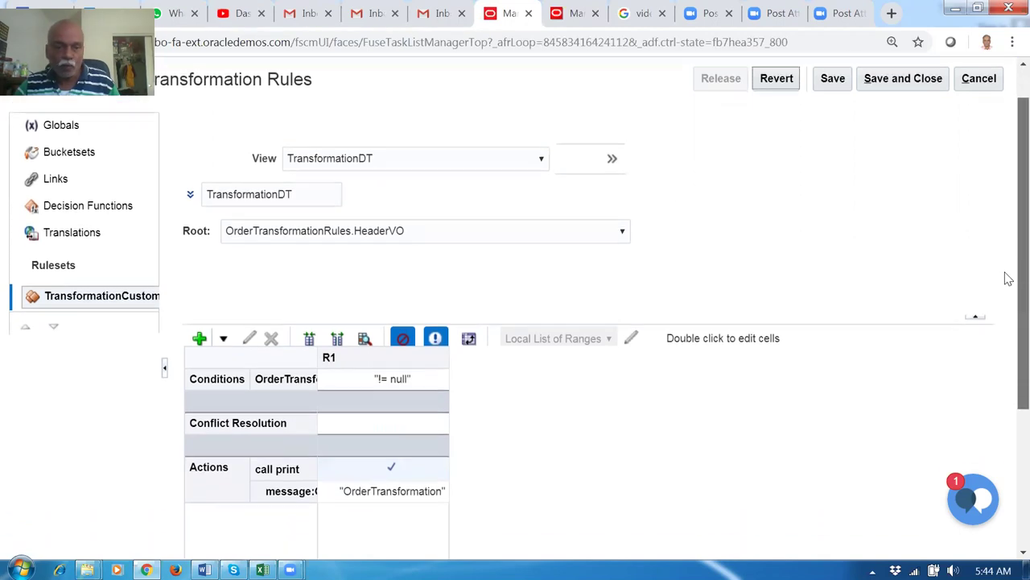
scroll(1009, 278, "down", 3)
scroll(1006, 201, "up", 4)
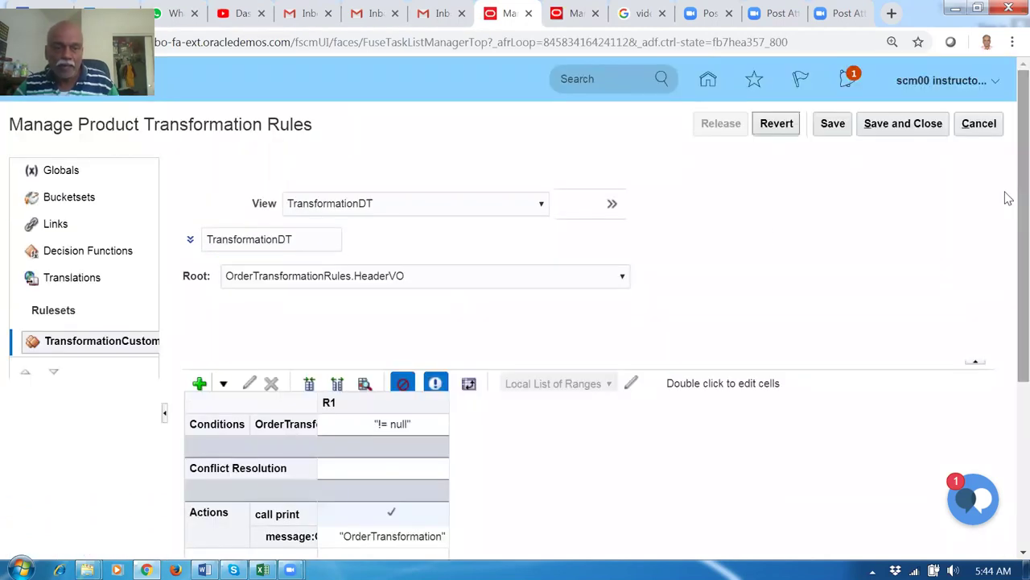
left_click(614, 210)
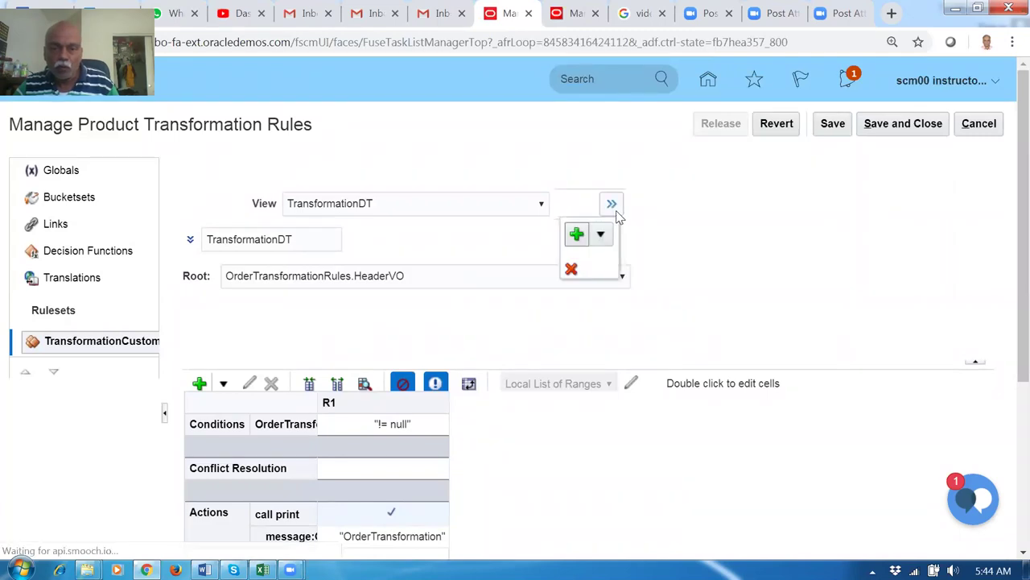
left_click(576, 234)
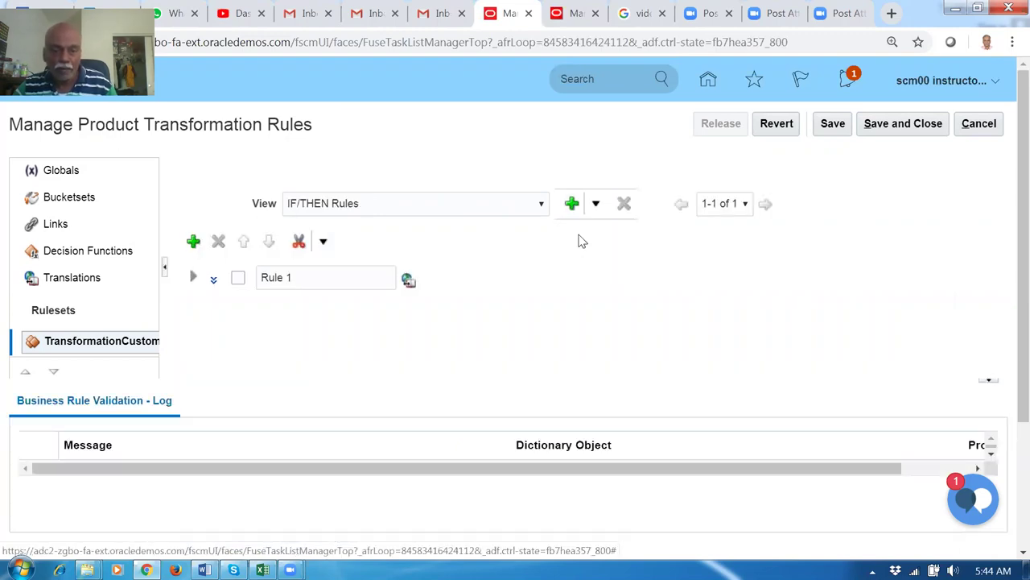
Rename the new rule to B1G1 Rule and expand it to show its IF and THEN sections.
left_click_drag(306, 280, 168, 296)
type("B1")
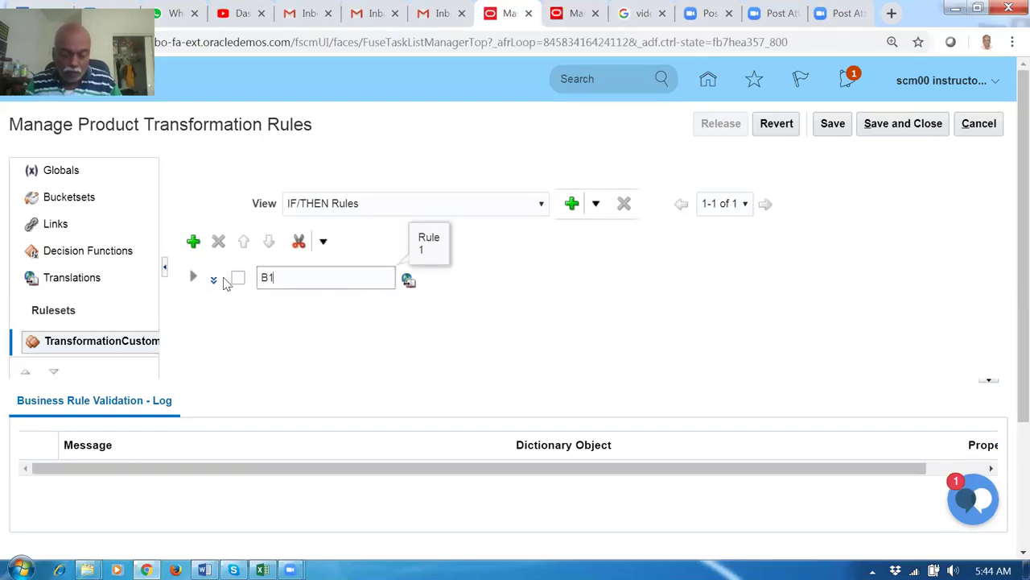
type("G1 Rule")
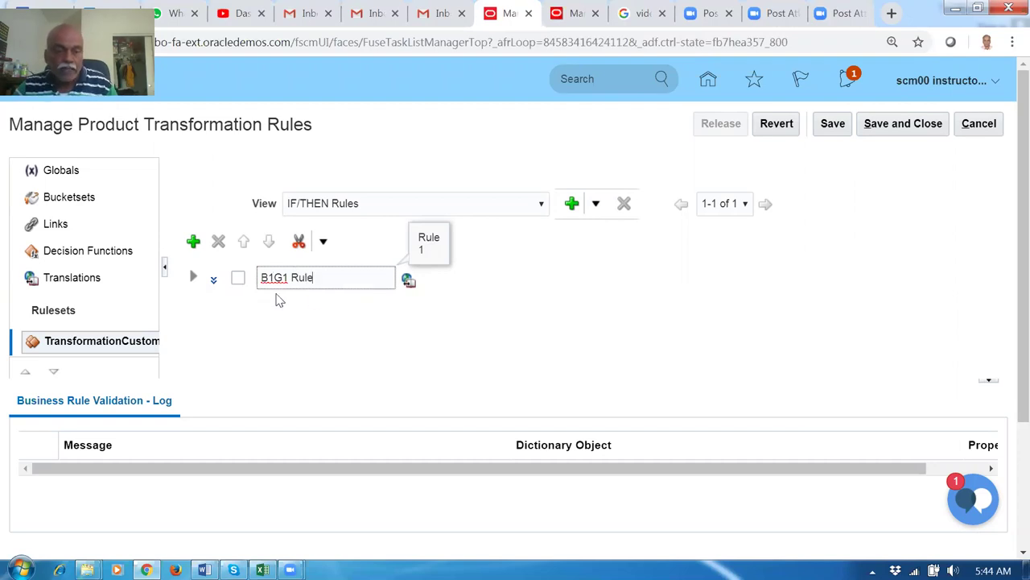
left_click(194, 276)
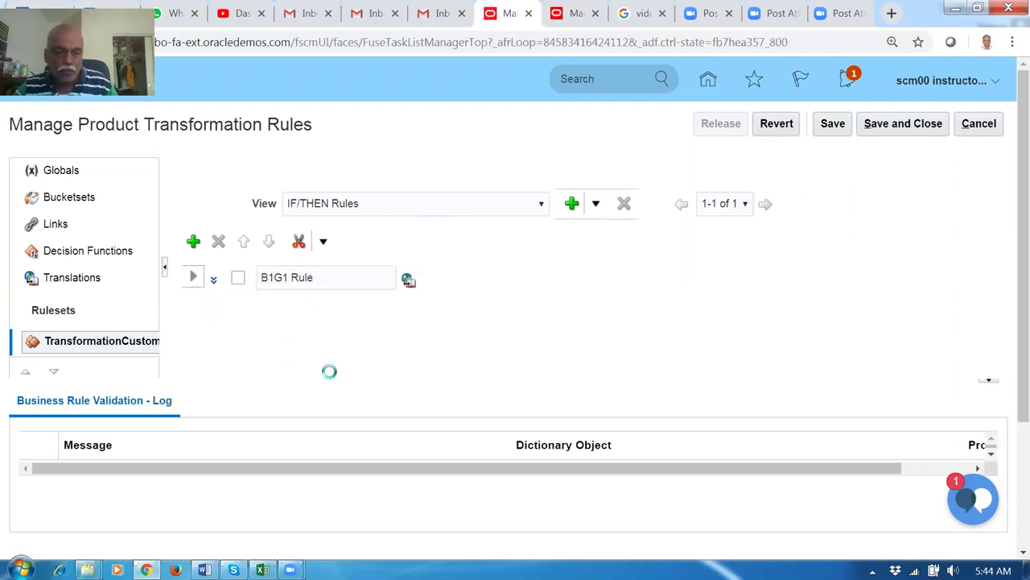
Switch to the Word guide and copy OrderTransformationRules.FulfillLineVO.InventoryItemId from below the IF condition of the Buy 1 Get 1 Free section.
left_click(234, 382)
key("alt+Tab")
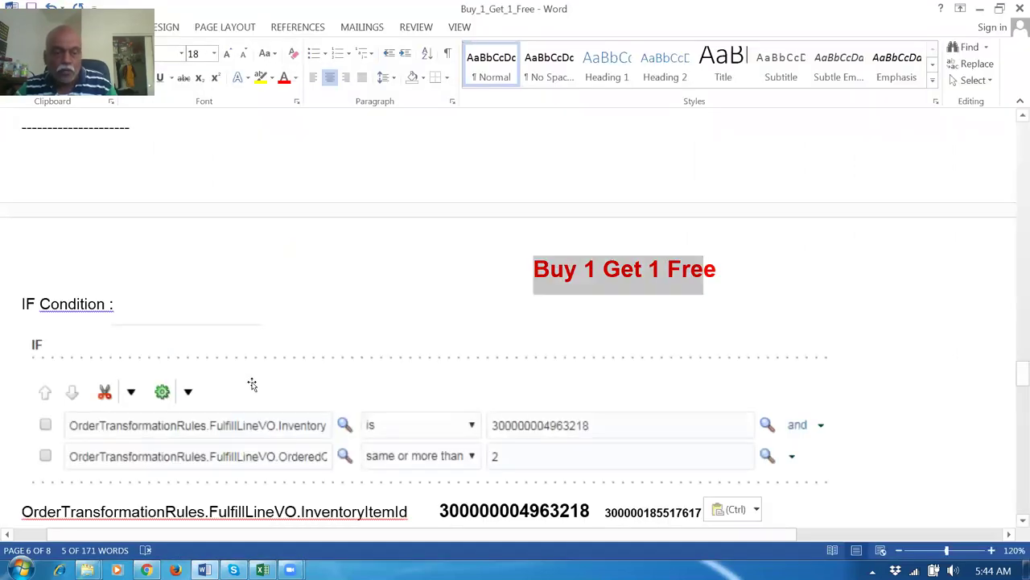
scroll(253, 386, "down", 1)
scroll(312, 437, "up", 2)
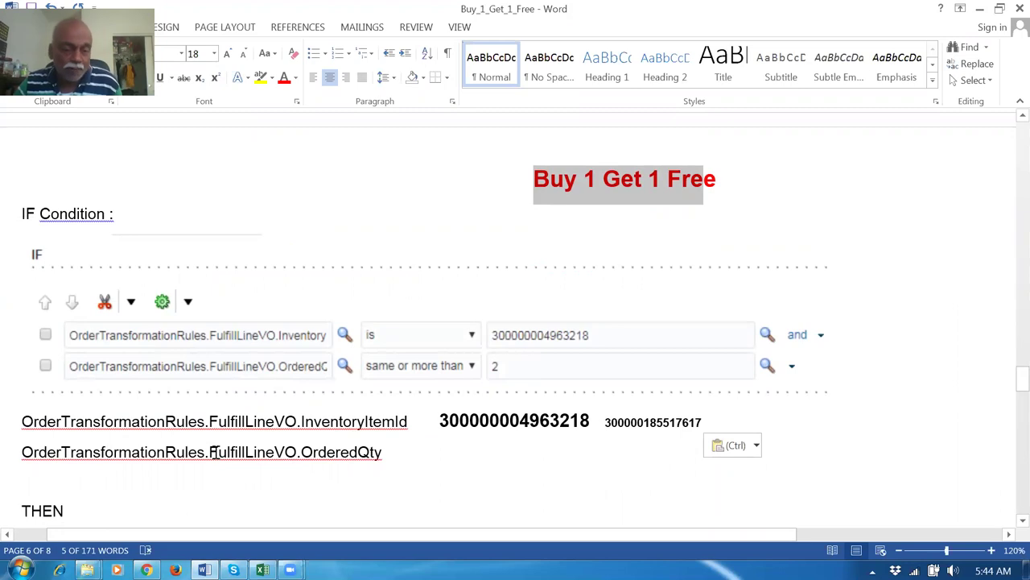
left_click_drag(24, 421, 377, 423)
key("ctrl+c")
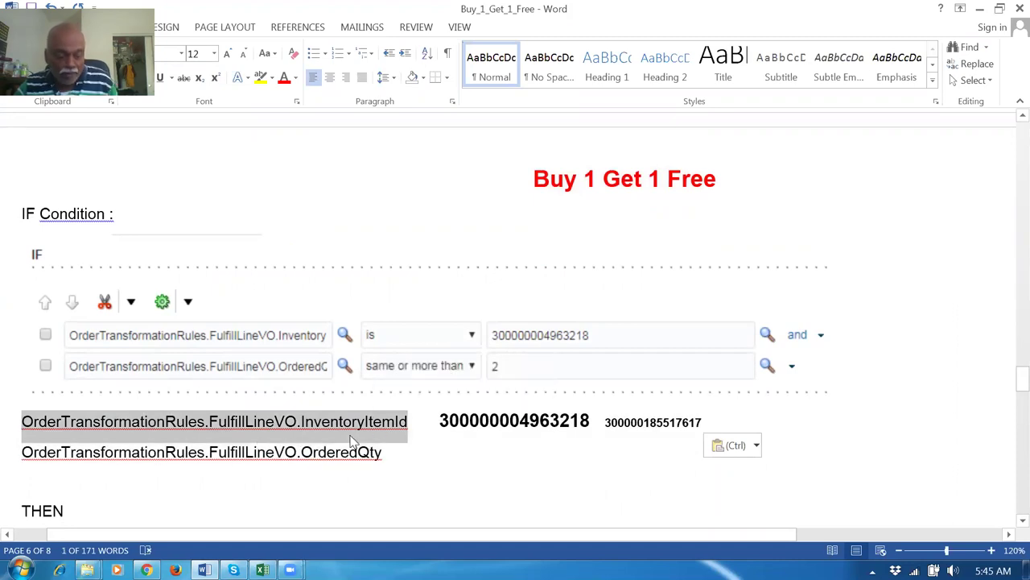
key("alt+Tab")
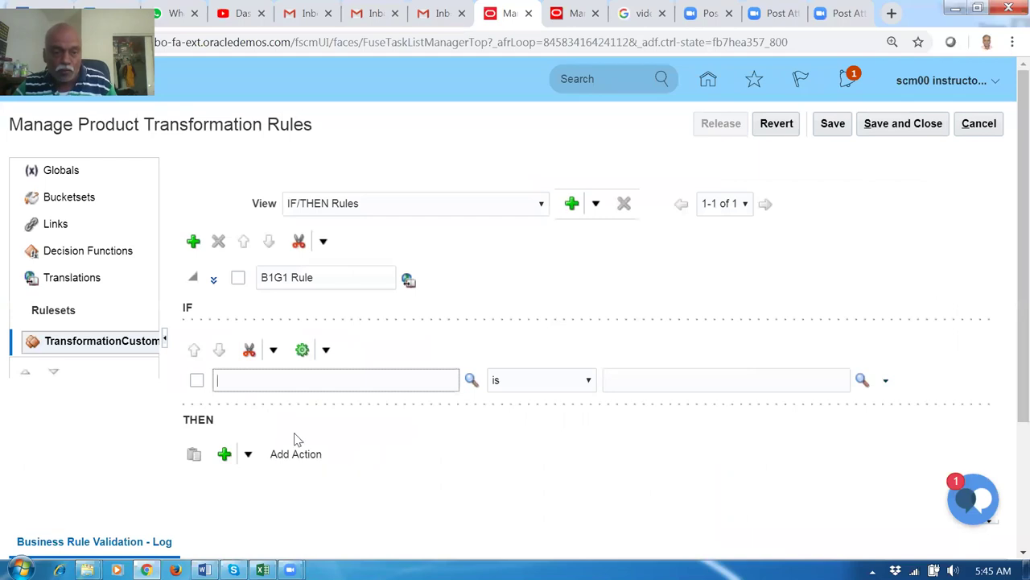
key("ctrl+v")
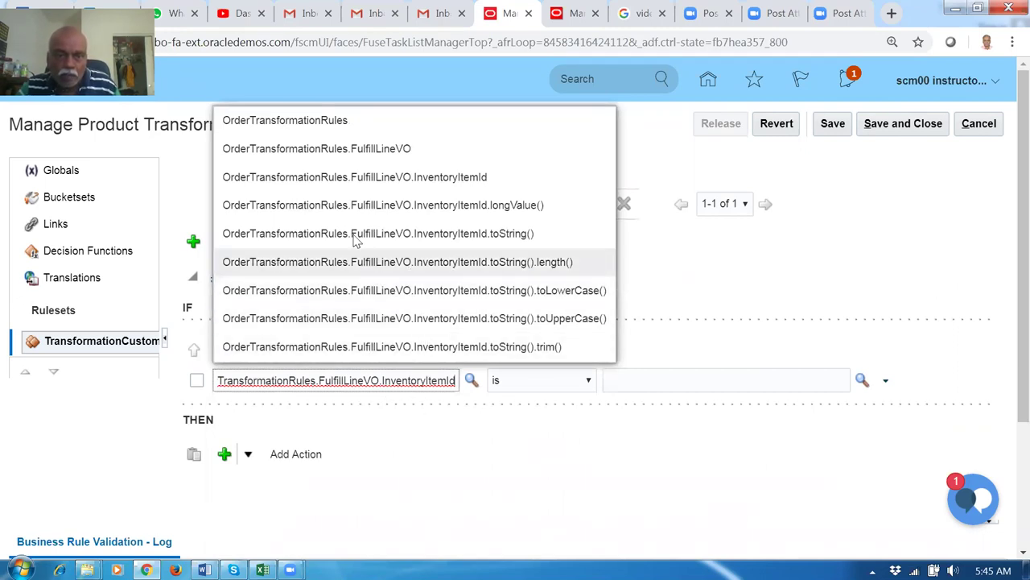
left_click(273, 179)
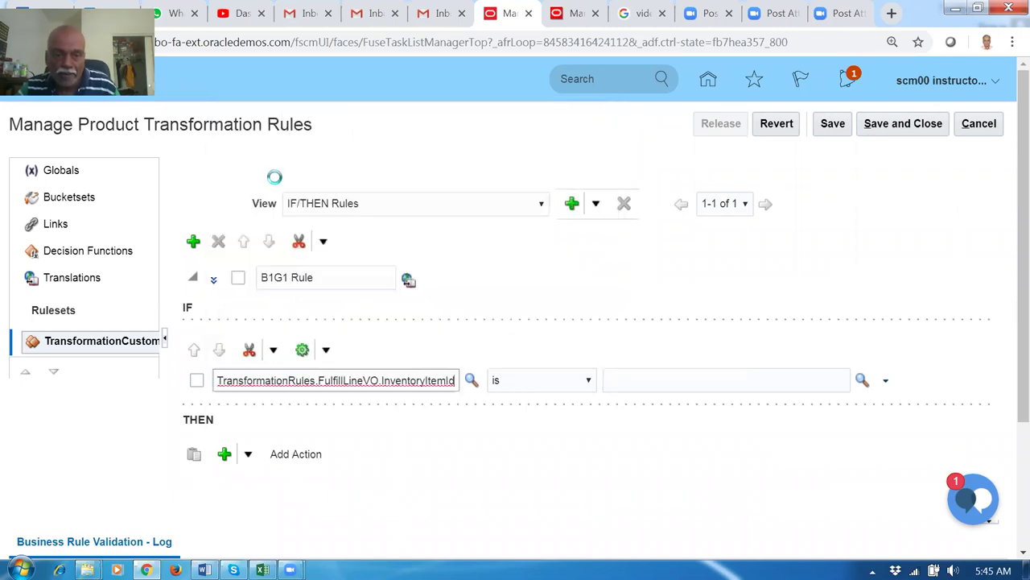
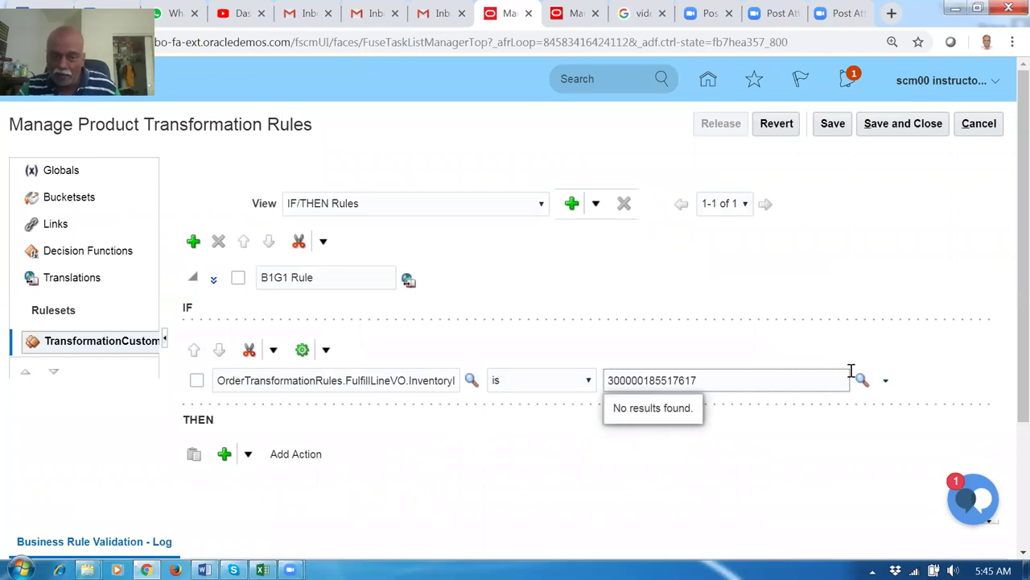
left_click(732, 507)
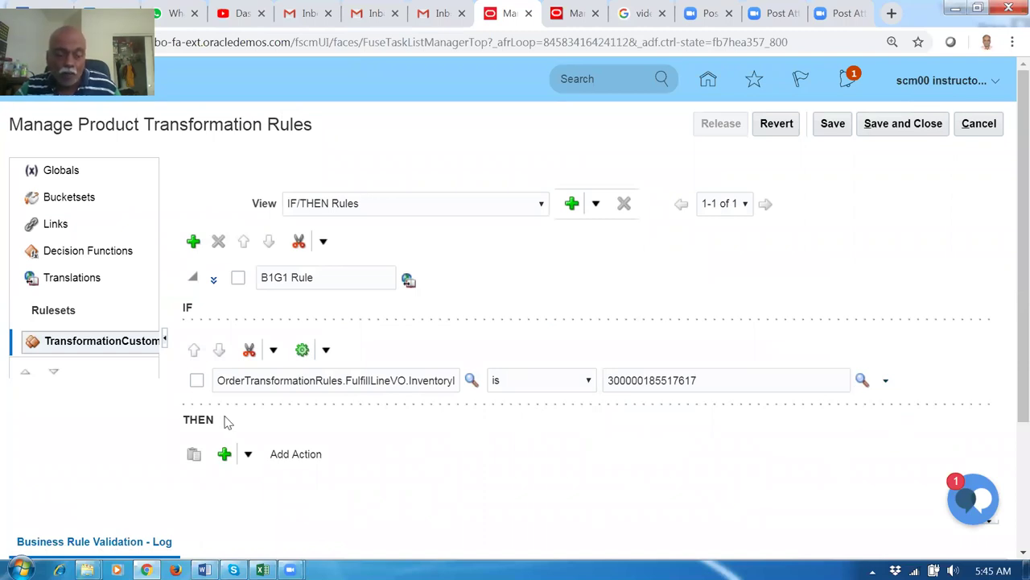
Add a second simple test to the IF condition and copy OrderTransformationRules.FulfillLineVO.OrderedQty from the Word guide for it.
left_click(888, 383)
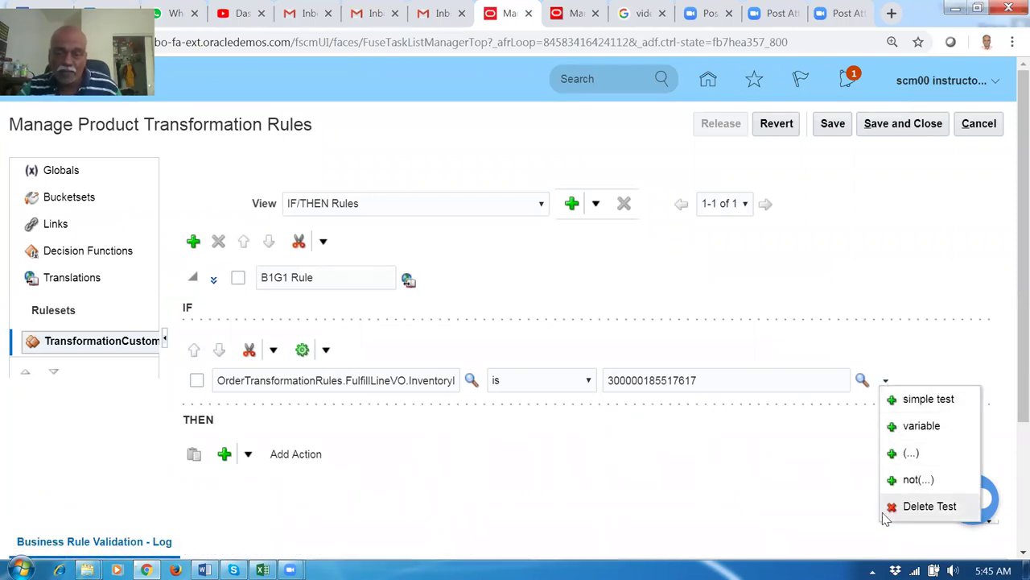
left_click(922, 403)
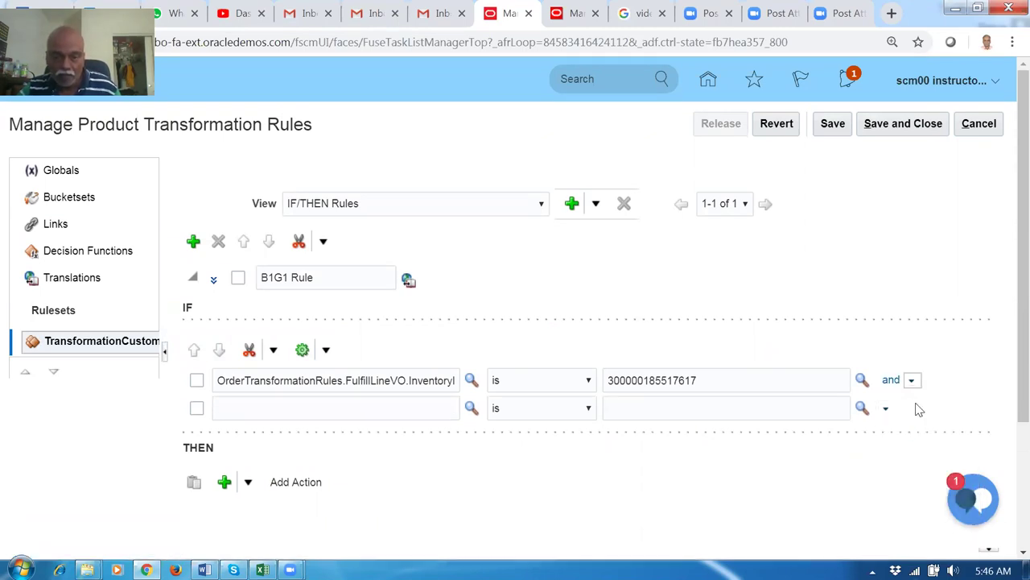
left_click(264, 411)
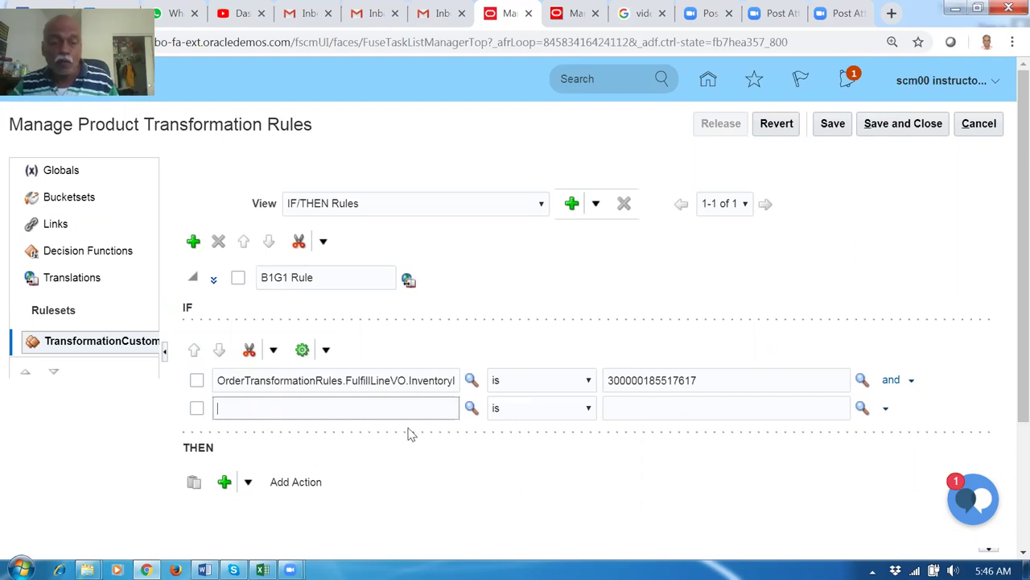
key("alt+Tab")
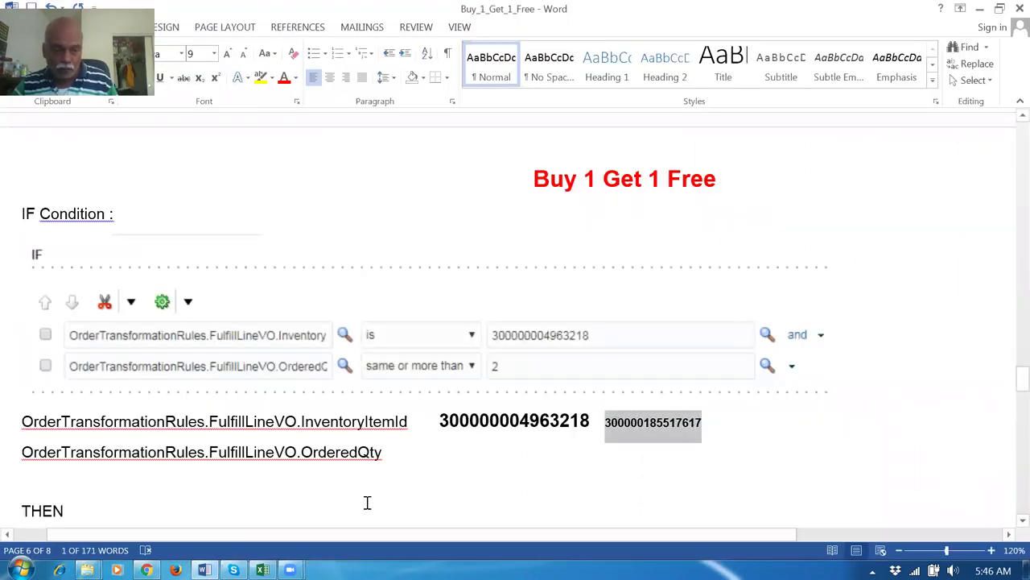
left_click_drag(25, 451, 350, 474)
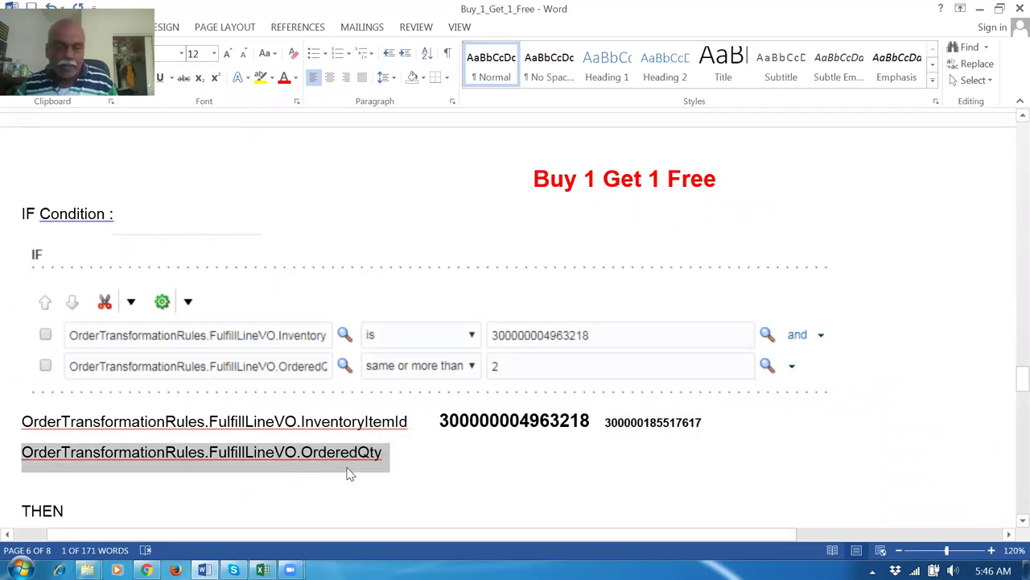
key("shift+Left")
key("ctrl+c")
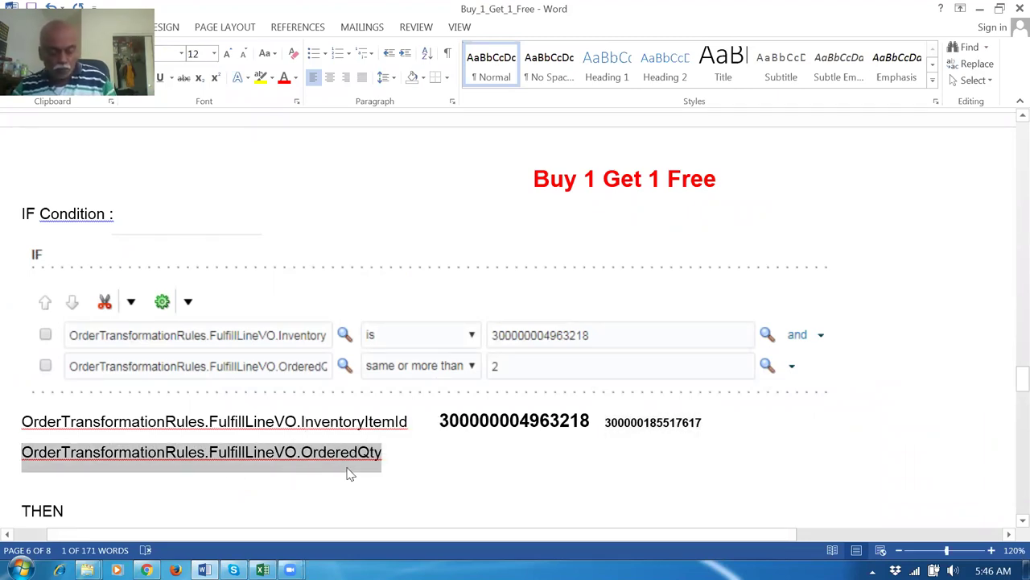
Return to the browser and set the second IF test to OrderTransformationRules.FulfillLineVO.OrderedQty same or more than 3.
key("alt+Tab")
left_click(227, 412)
key("ctrl+v")
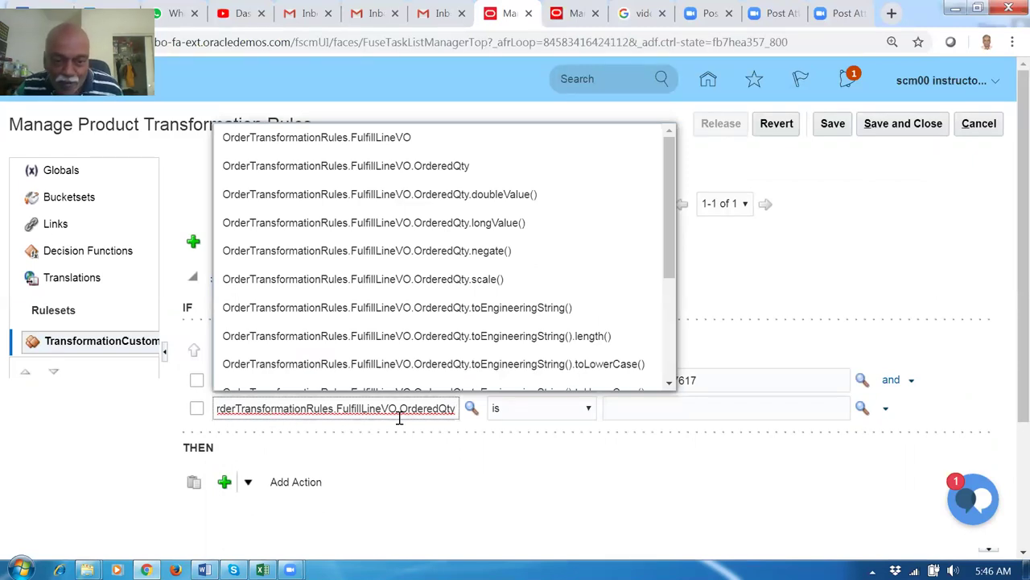
left_click(423, 166)
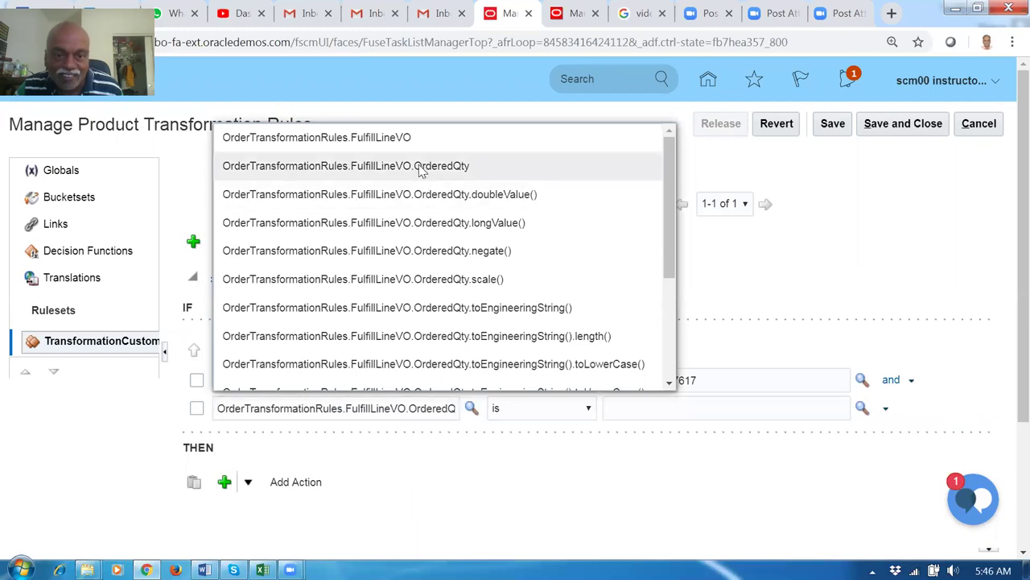
left_click(525, 411)
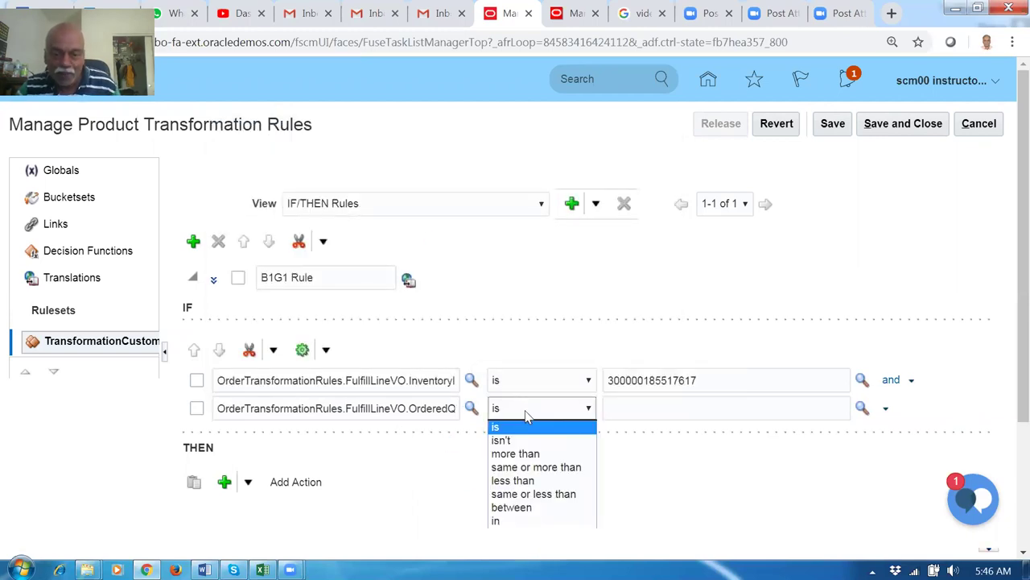
left_click(542, 467)
left_click(631, 409)
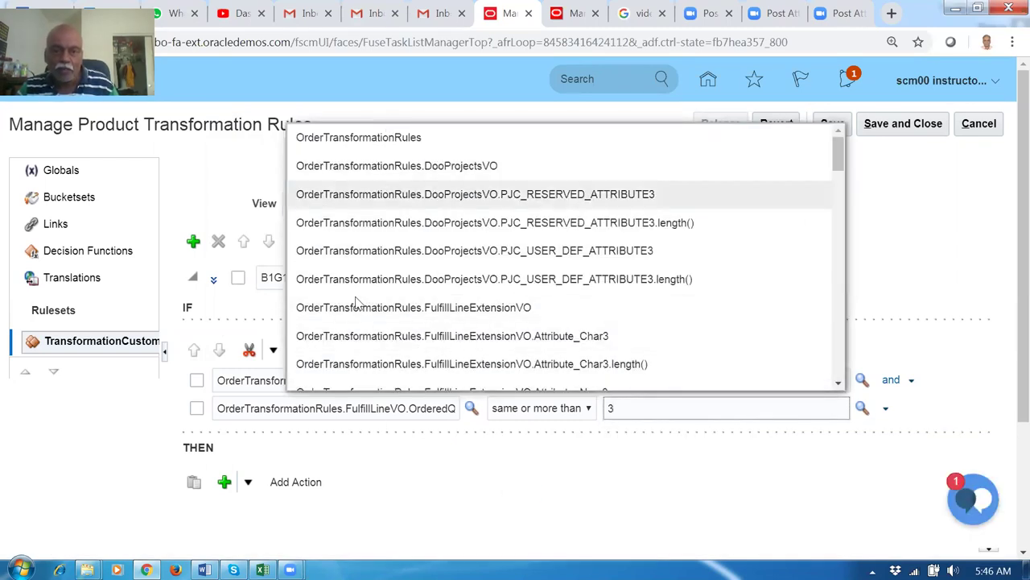
left_click(499, 455)
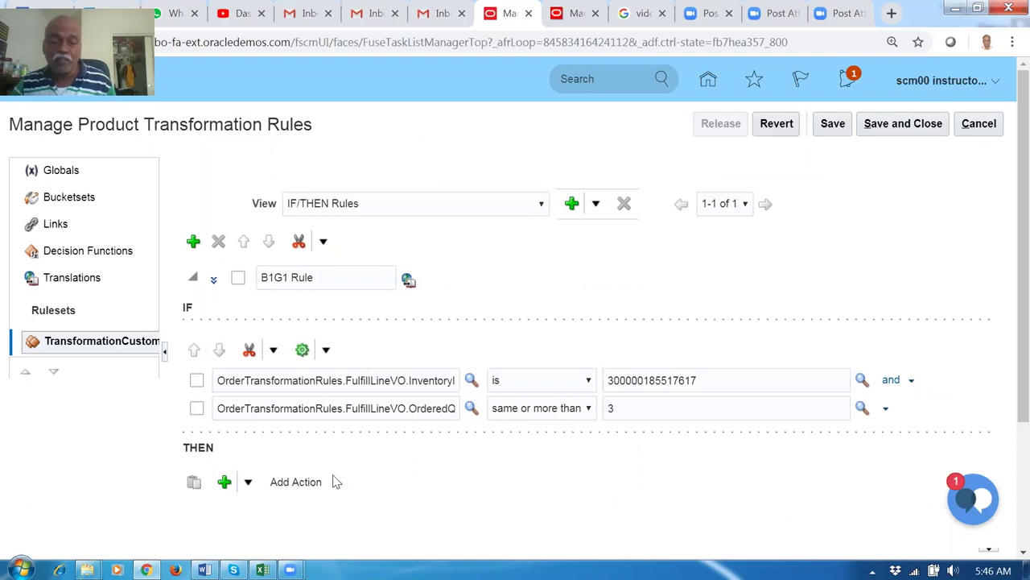
Switch to the Word guide and examine the THEN section, including the first and second actions and their properties.
scroll(226, 471, "down", 1)
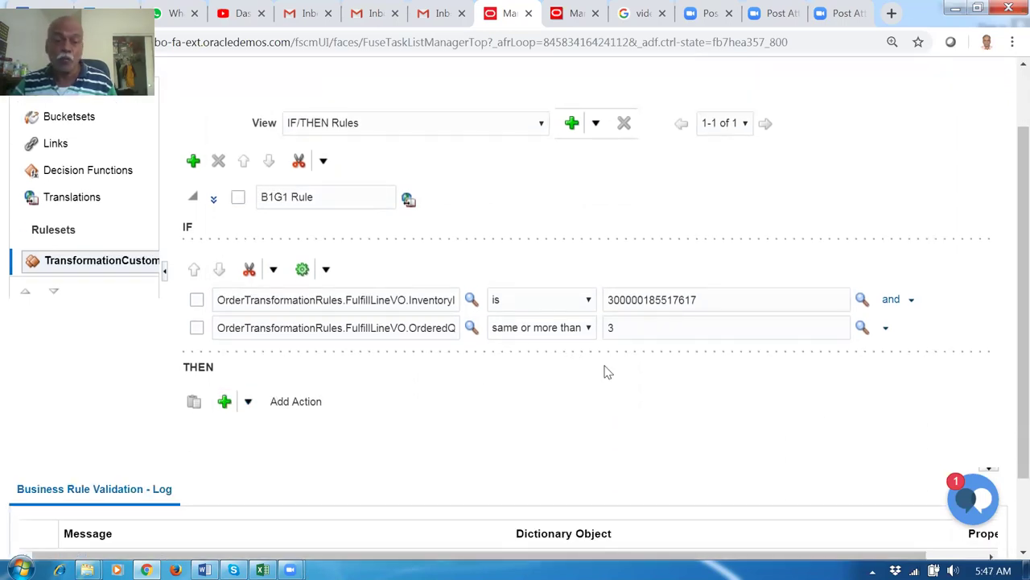
key("alt+Tab")
left_click(259, 514)
scroll(262, 512, "down", 5)
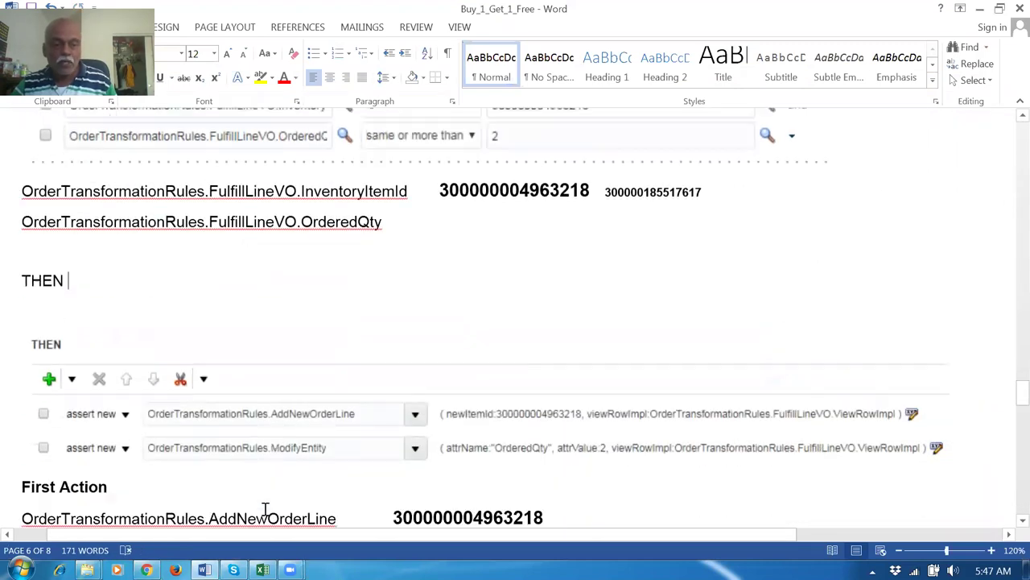
scroll(261, 507, "down", 1)
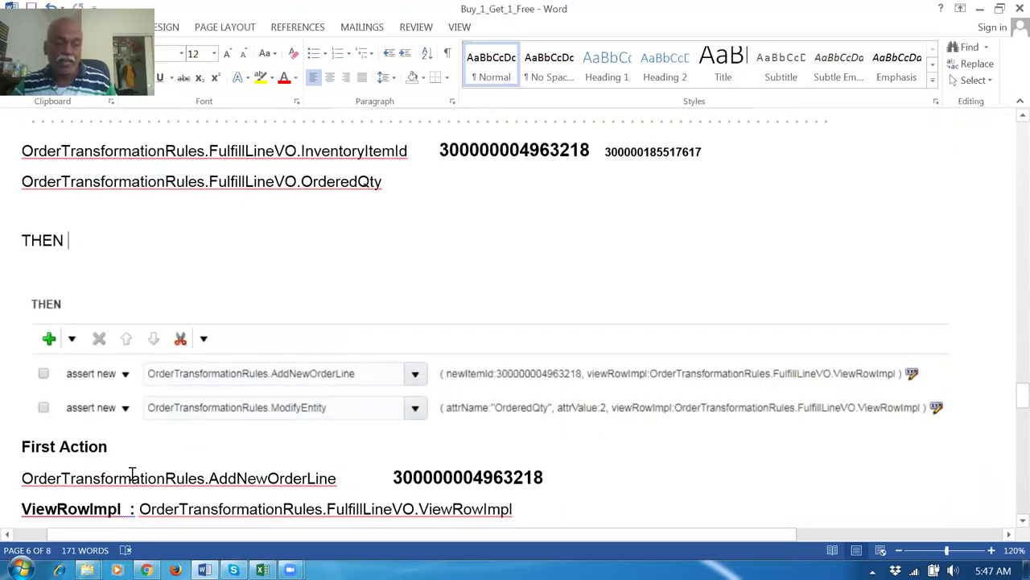
scroll(125, 482, "down", 13)
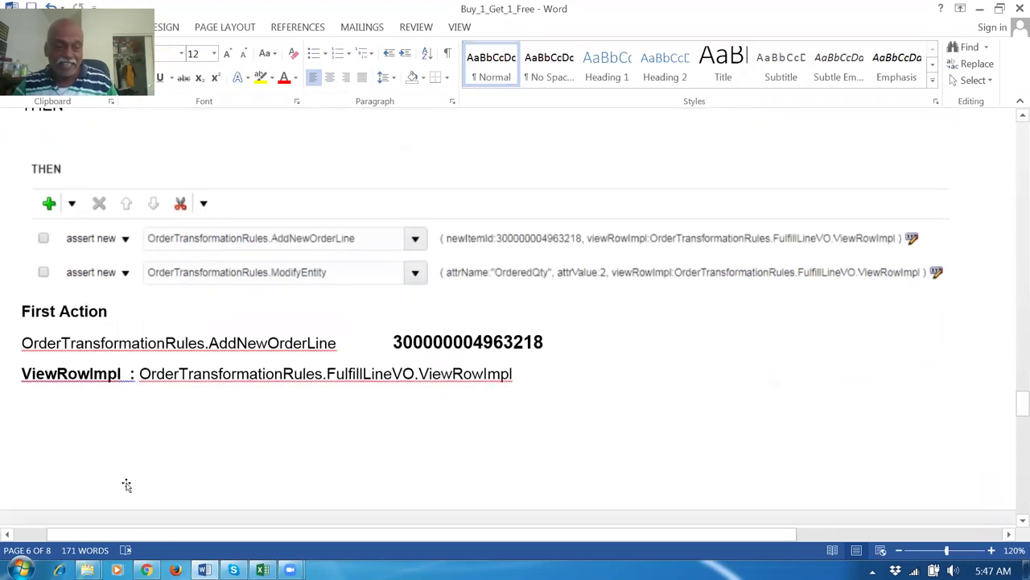
scroll(126, 486, "down", 5)
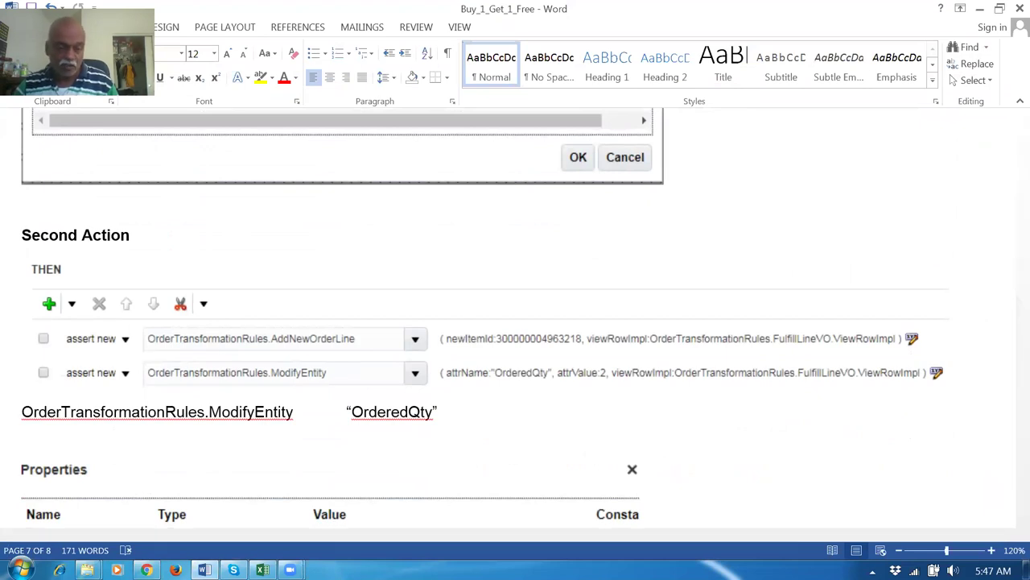
scroll(491, 550, "down", 3)
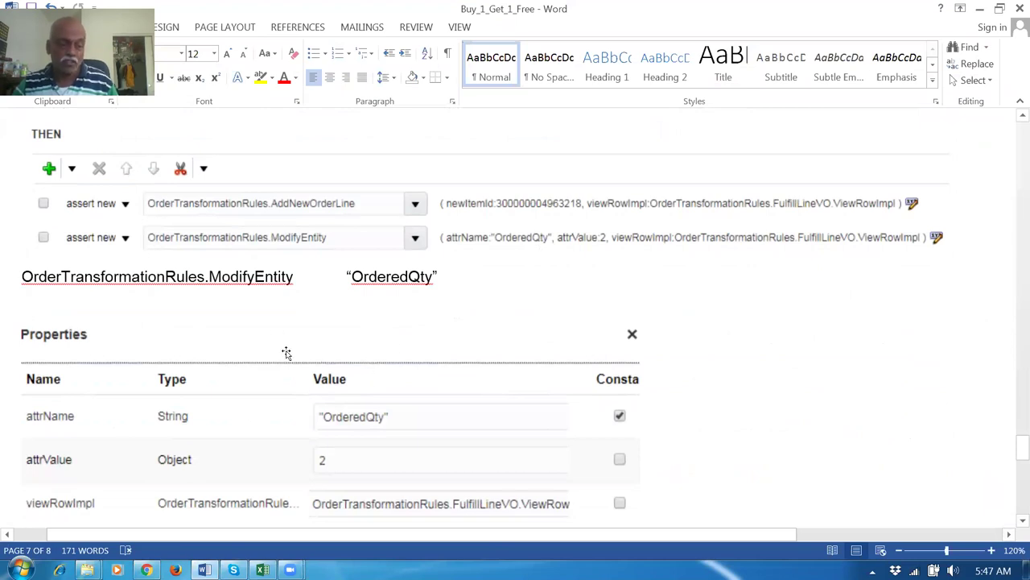
scroll(286, 352, "up", 7)
scroll(286, 358, "up", 7)
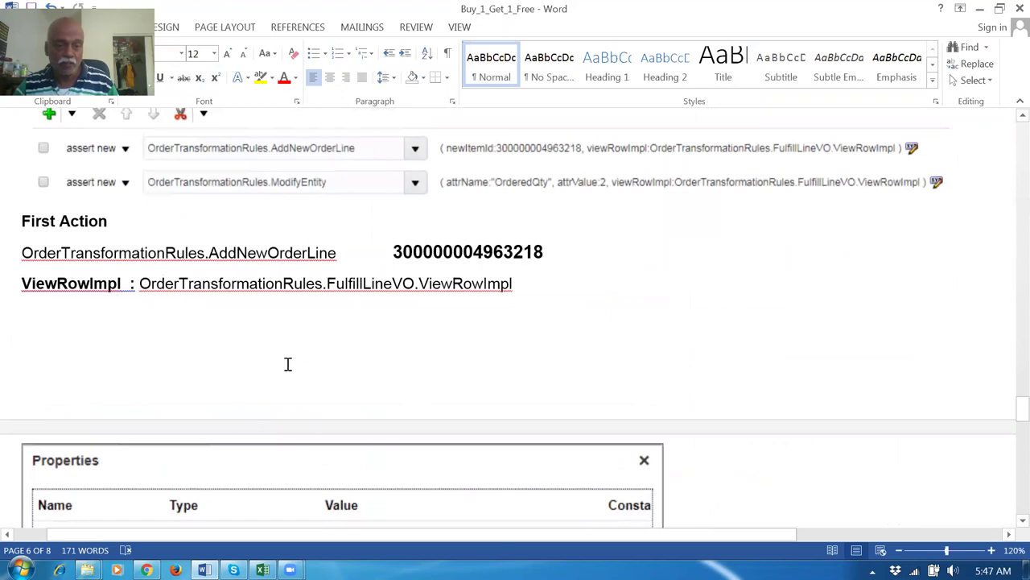
scroll(294, 352, "up", 2)
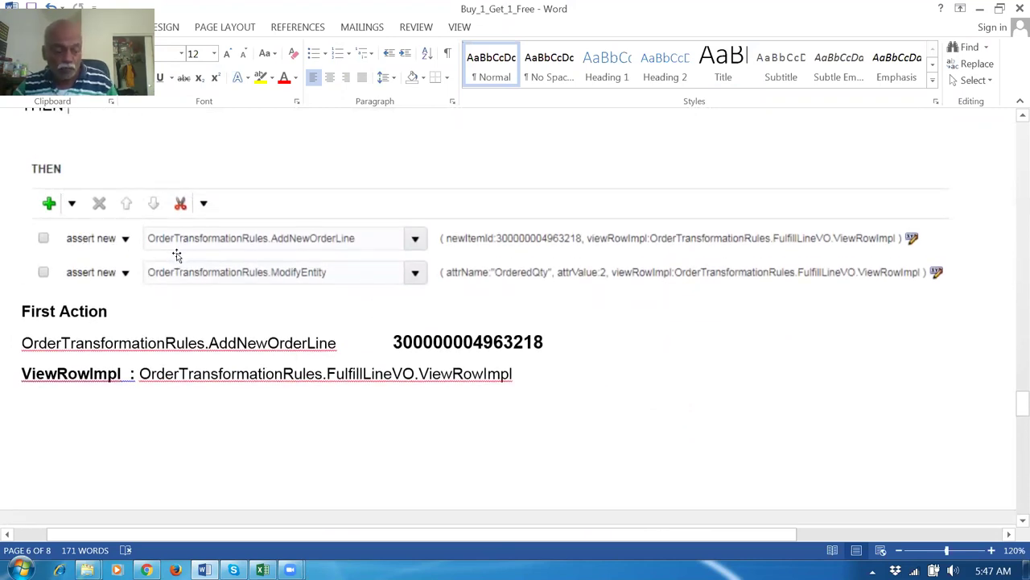
Return to the browser and add an assert new action to the THEN section of B1G1 Rule.
key("alt+Tab")
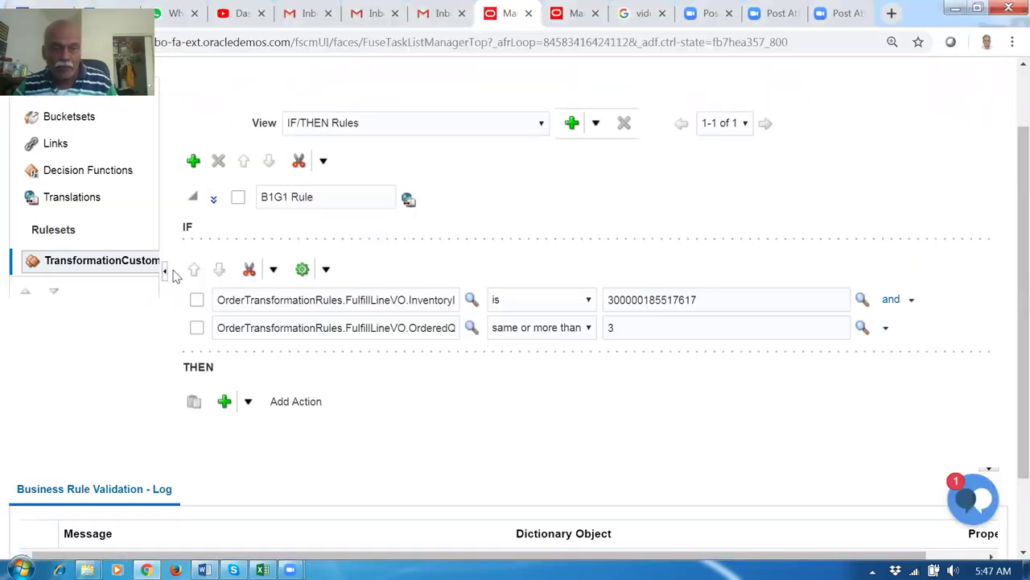
left_click(248, 403)
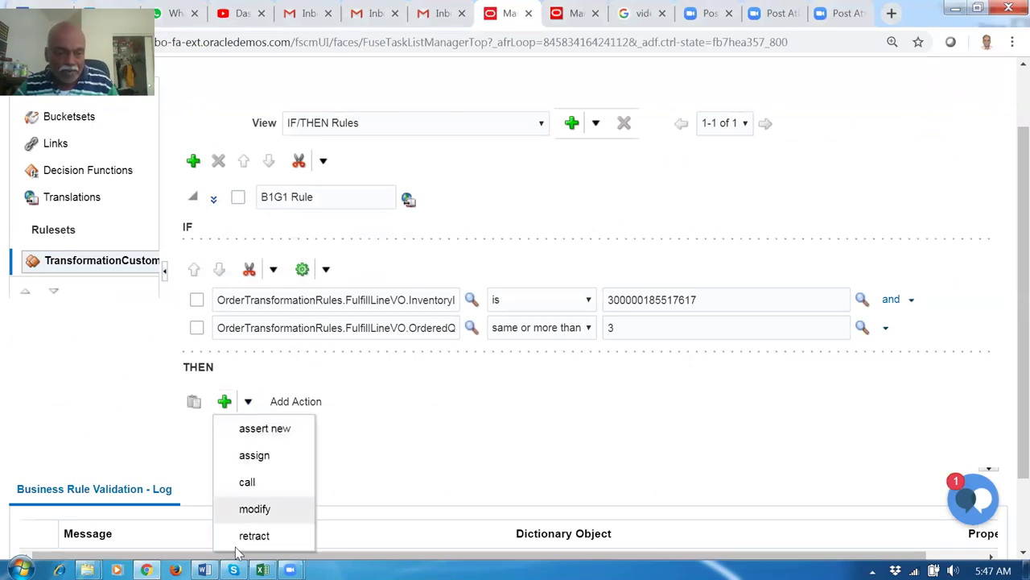
left_click(260, 433)
left_click(394, 437)
Copy OrderTransformationRules.AddNewOrderLine from First Action in the Word guide and return to the empty assert new action in the browser.
key("alt+Tab")
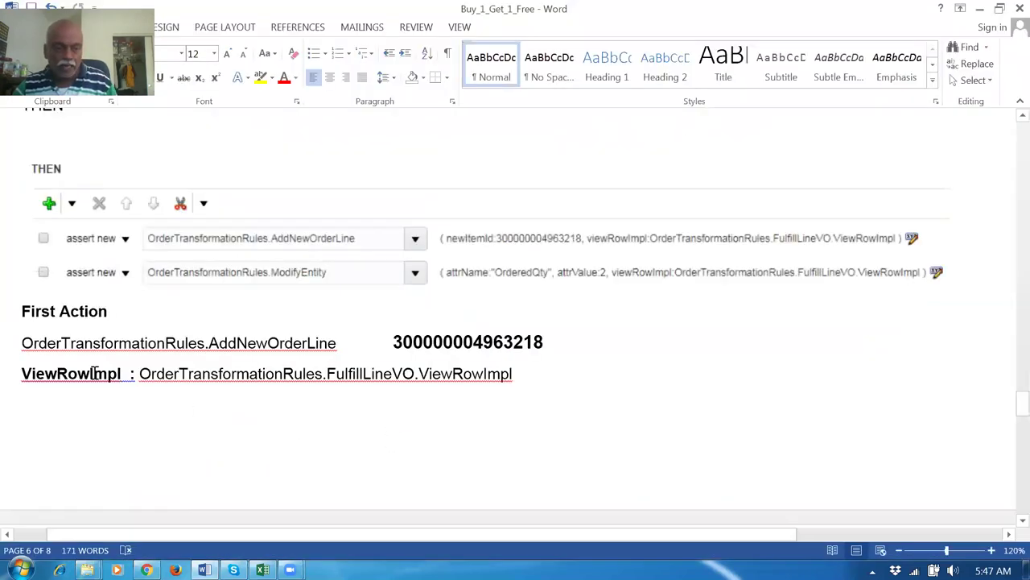
left_click_drag(24, 342, 285, 357)
key("ctrl+c")
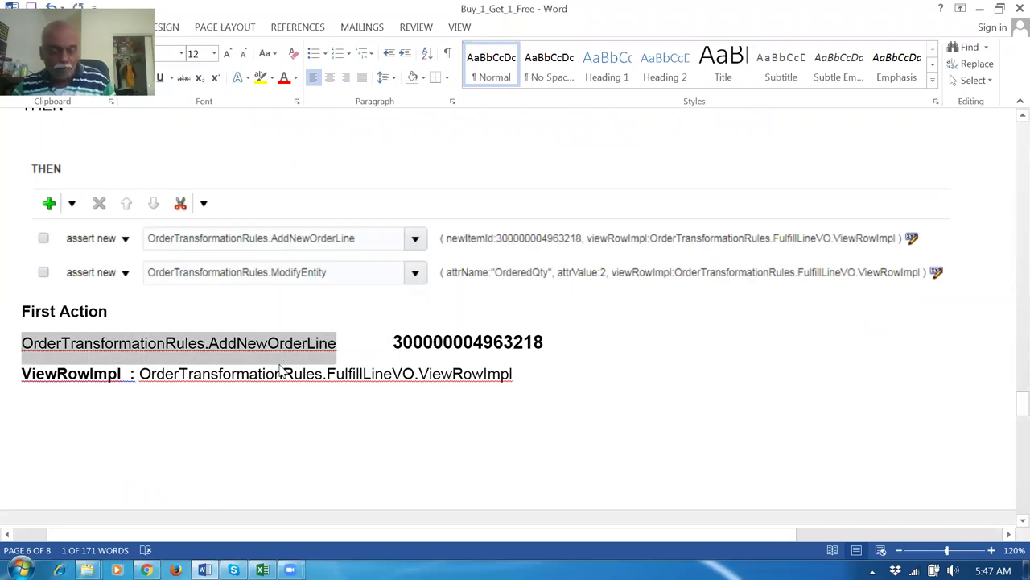
key("alt+Tab")
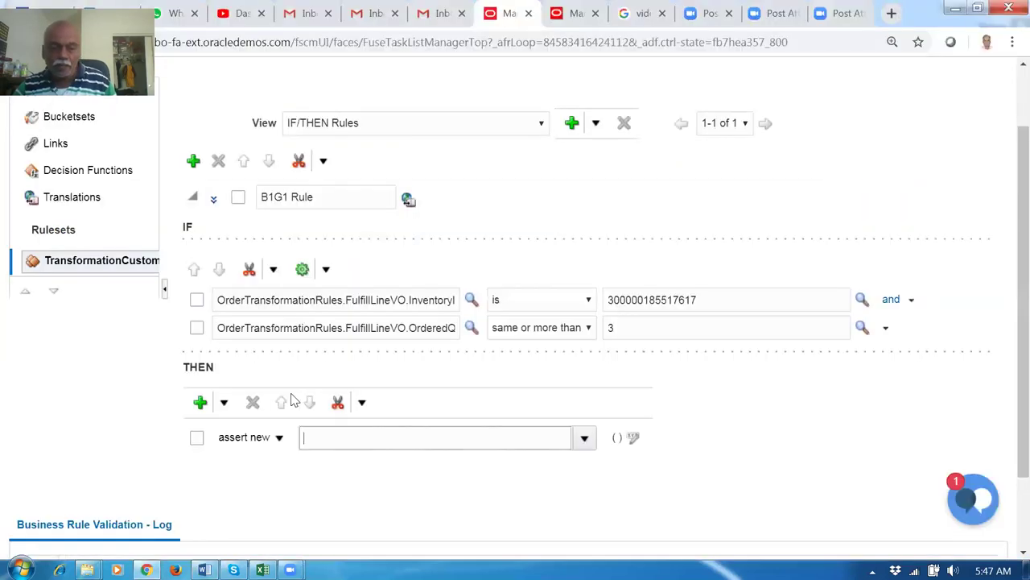
Set the empty assert new action to OrderTransformationRules.AddNewOrderLine and open its properties.
left_click(317, 433)
key("ctrl+v")
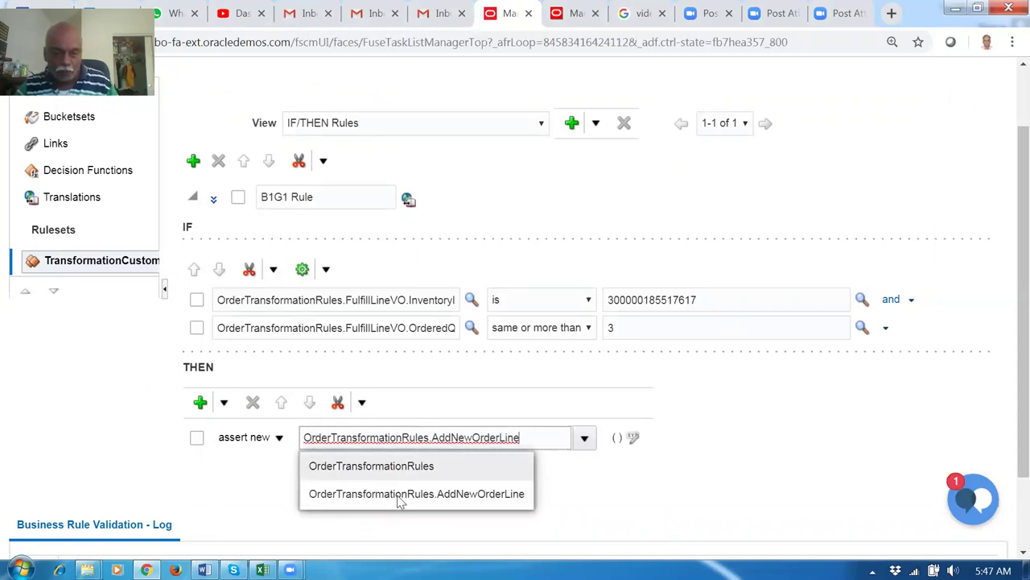
left_click(400, 494)
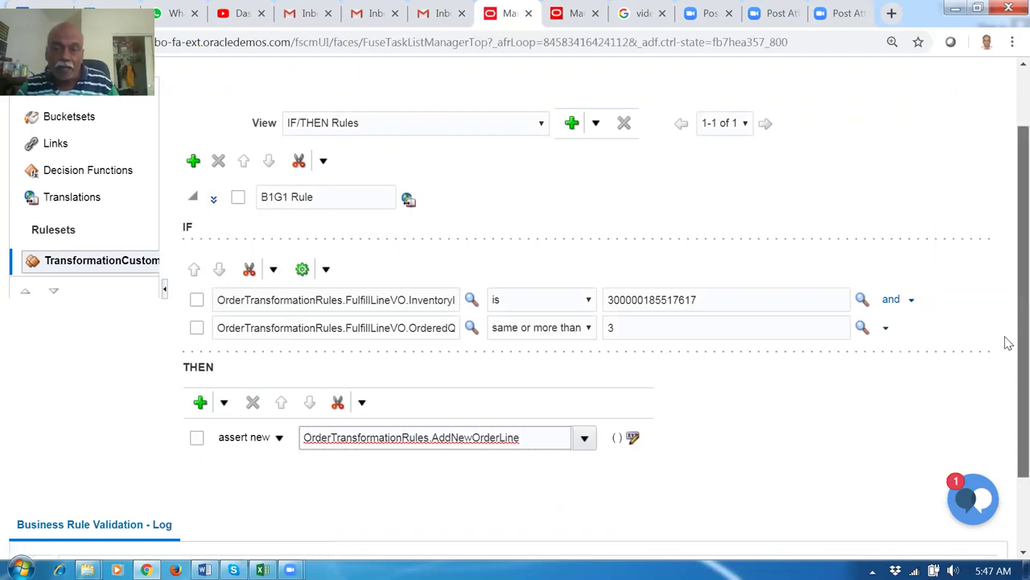
scroll(1006, 338, "up", 1)
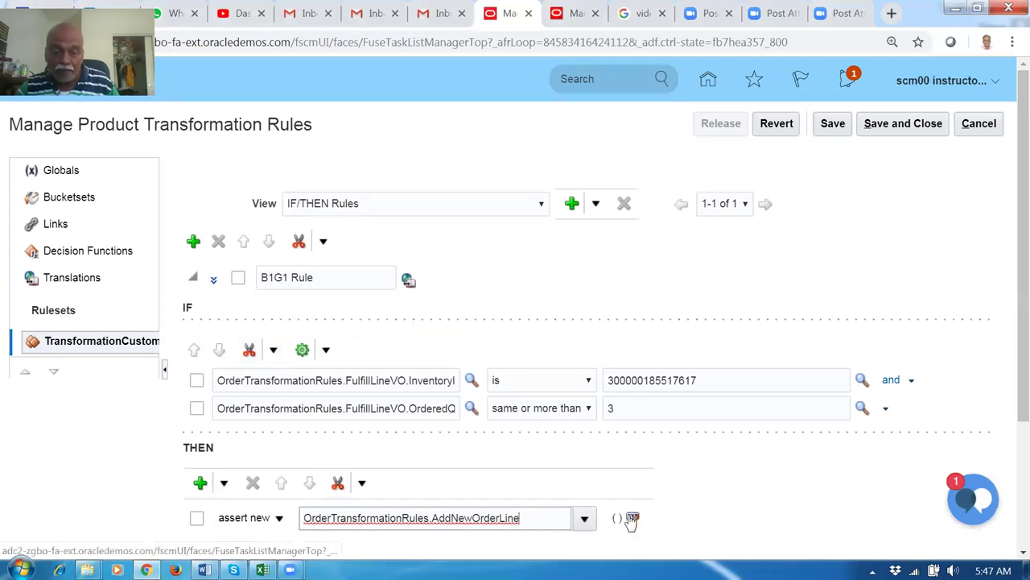
scroll(1006, 391, "down", 1)
scroll(1006, 391, "down", 1)
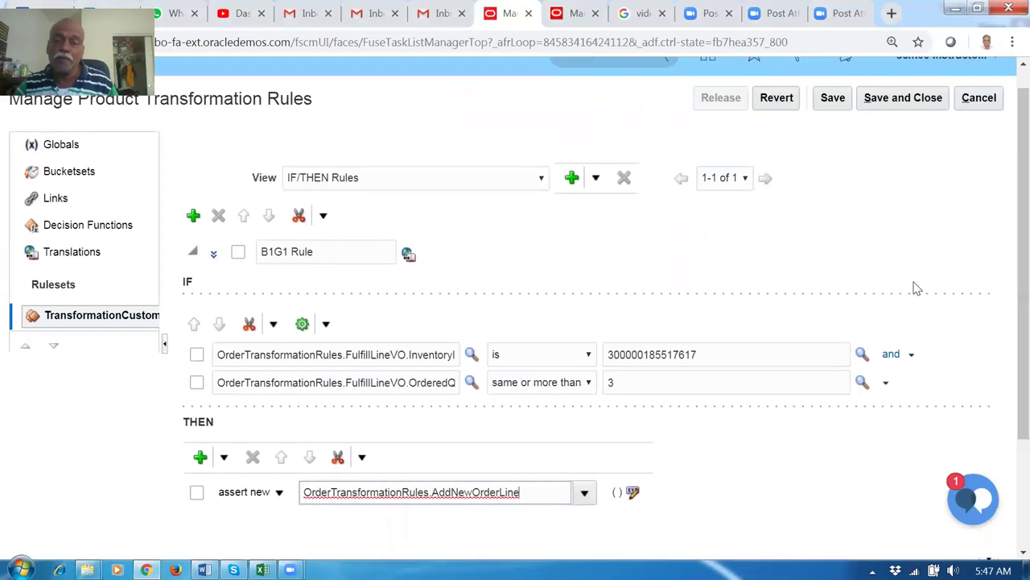
left_click(633, 493)
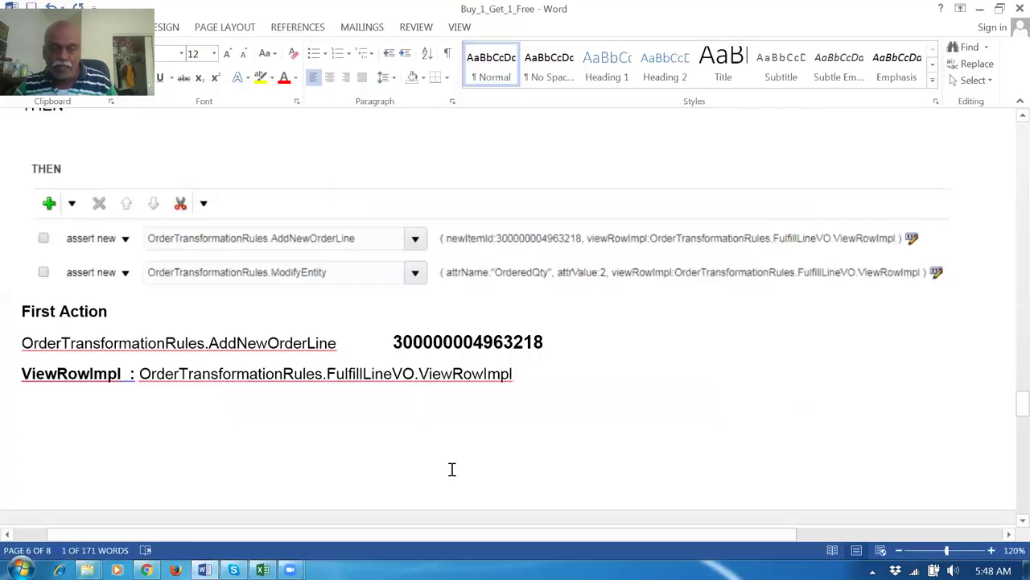
key("alt+Tab")
left_click(599, 442)
scroll(612, 346, "up", 4)
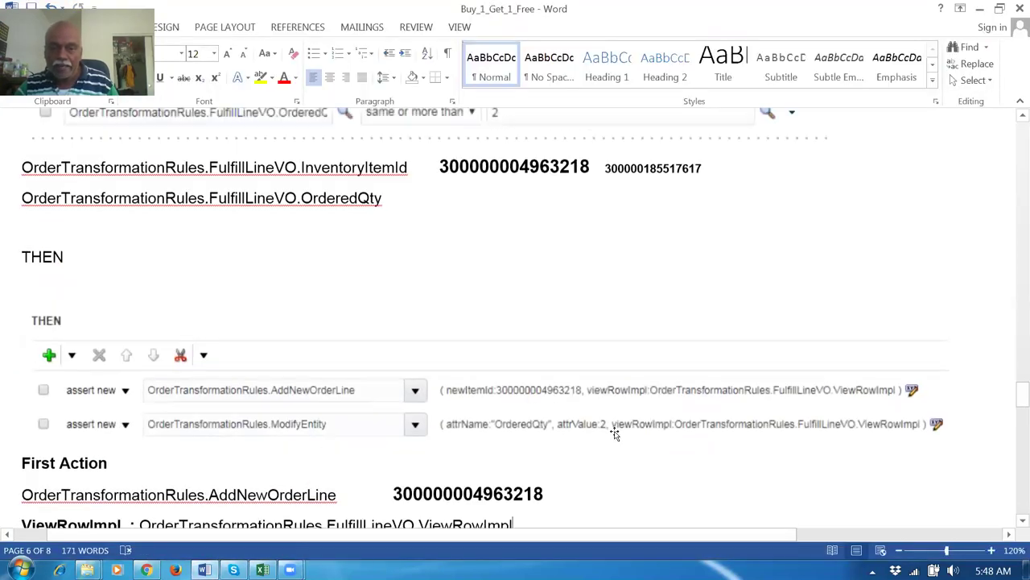
left_click_drag(607, 200, 697, 208)
left_click_drag(711, 255, 730, 255)
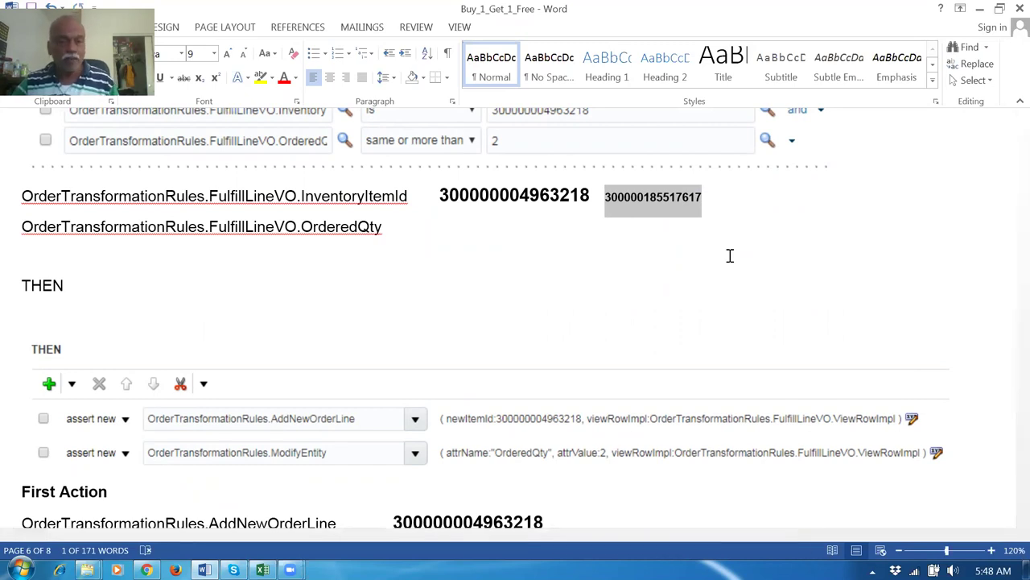
key("alt+Tab")
left_click(613, 294)
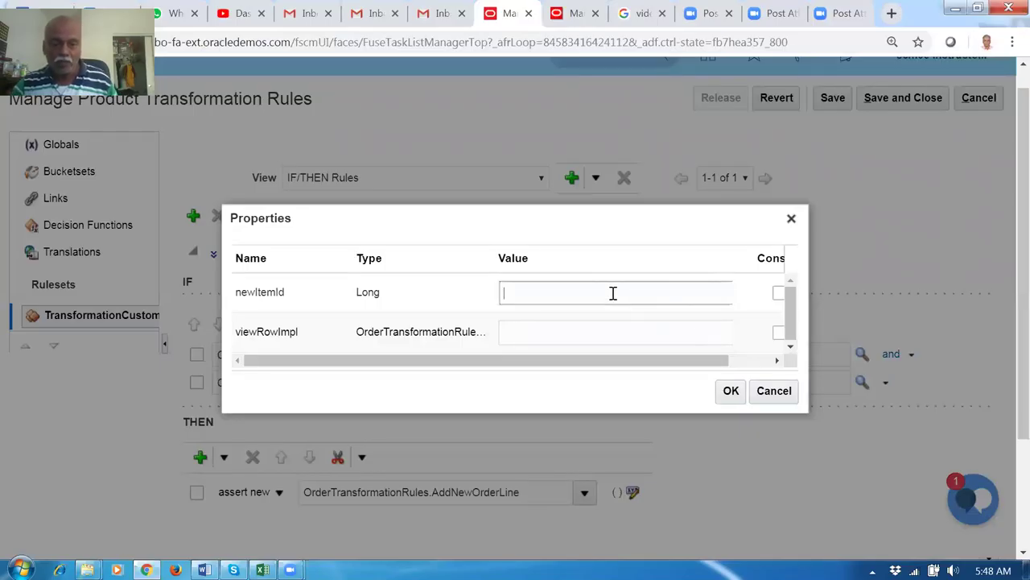
key("ctrl+v")
Switch to the Word guide and copy OrderTransformationRules.FulfillLineVO.ViewRowImpl from the ViewRowImpl line under First Action.
left_click(576, 330)
key("alt+Tab")
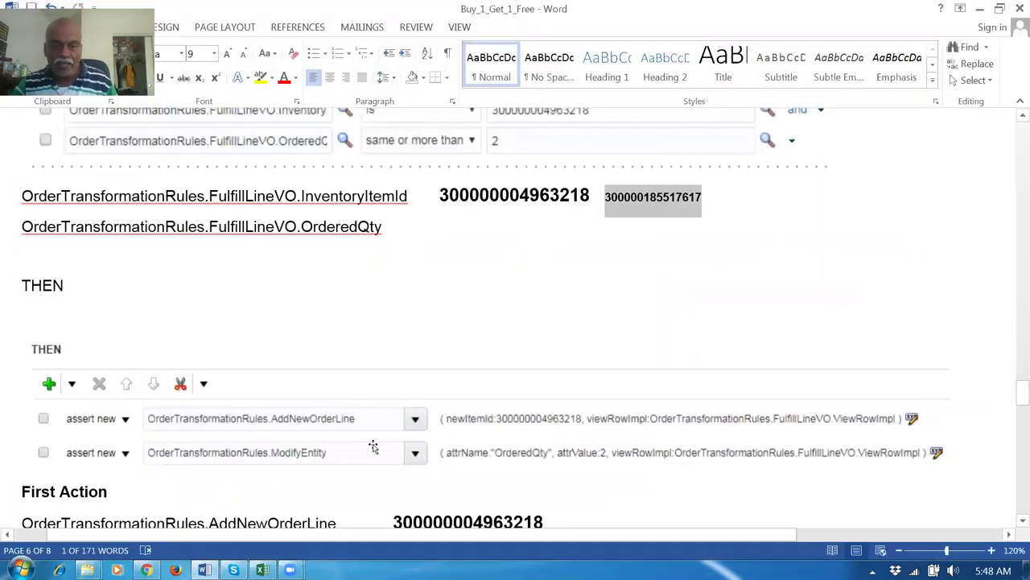
scroll(386, 484, "down", 2)
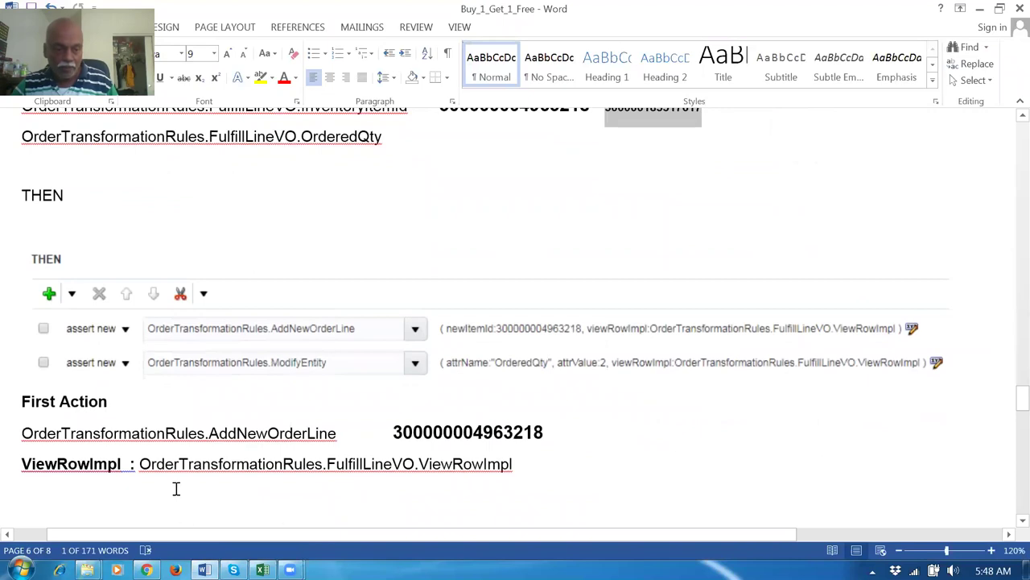
left_click_drag(142, 464, 441, 467)
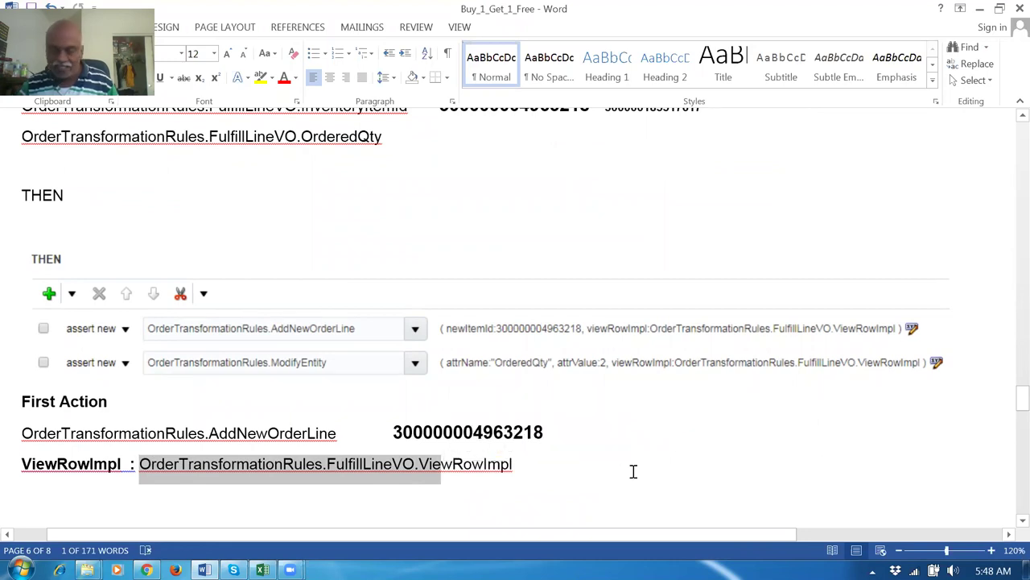
key("shift+Right")
key("shift+Right")
key("shift+Right")
key("shift+Right")
key("shift+Right")
key("shift+Right")
key("shift+Right")
key("shift+Right")
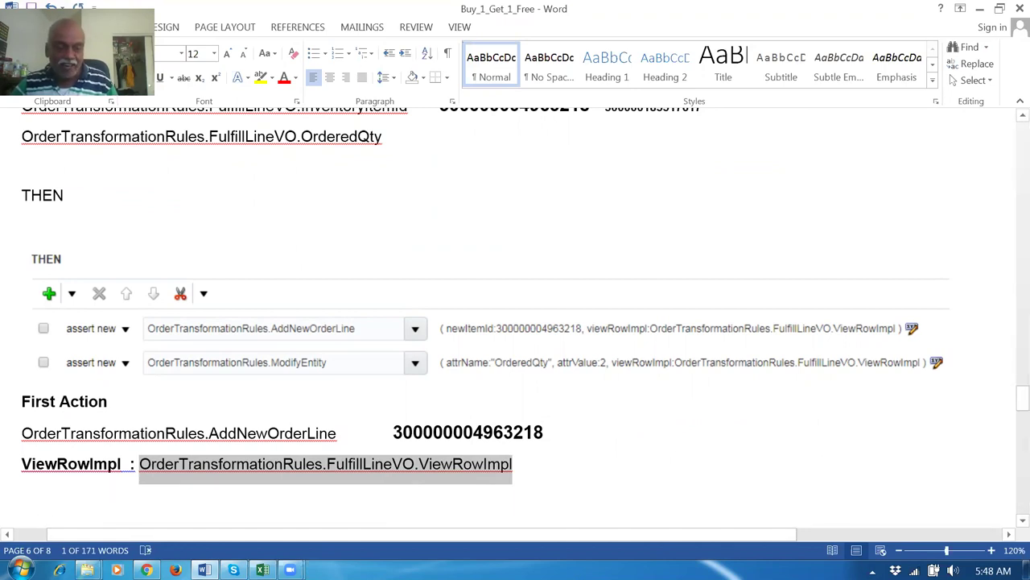
Return to the browser, set viewRowImpl to OrderTransformationRules.FulfillLineVO.ViewRowImpl, accept the properties and save the rule.
key("alt+Tab")
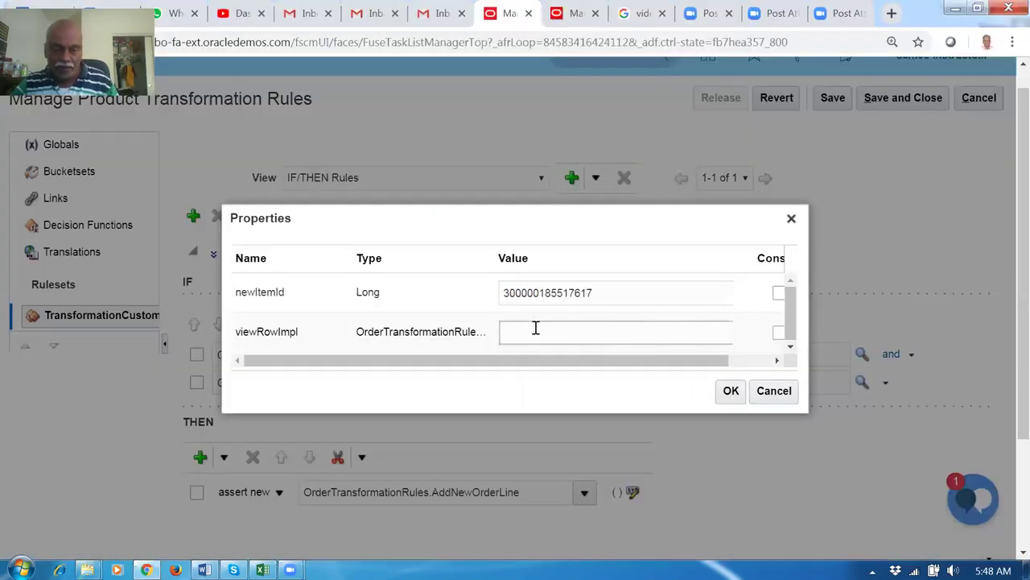
key("ctrl+v")
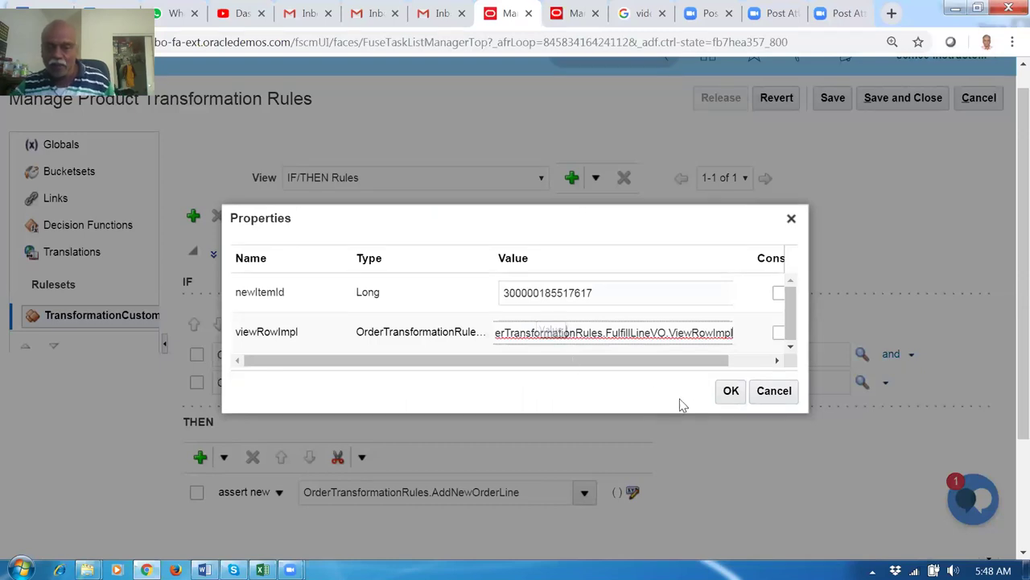
left_click(730, 392)
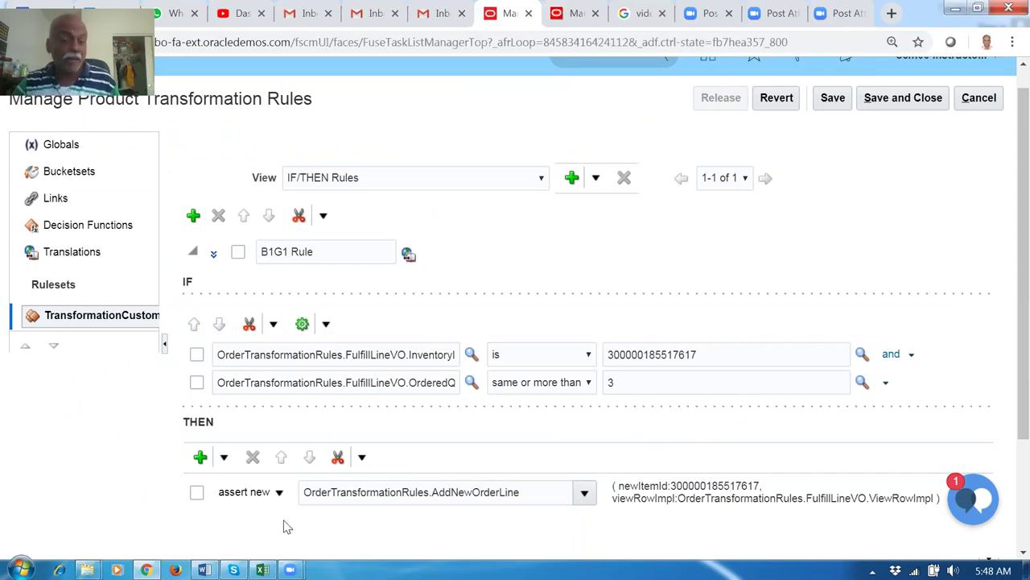
left_click(837, 103)
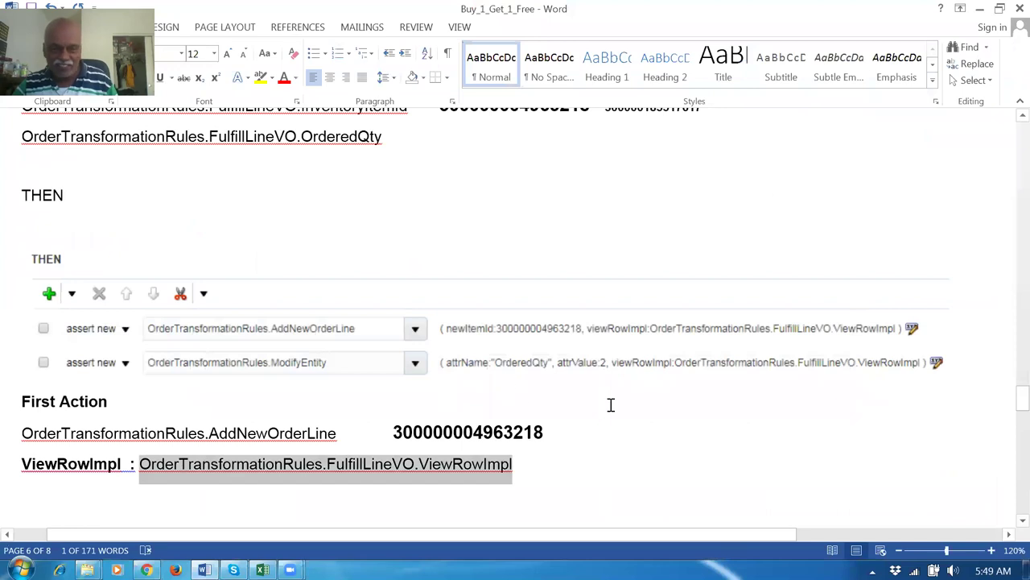
Switch to the Word guide and examine the Second Action section with its ModifyEntity action and properties.
left_click(587, 456)
scroll(587, 456, "down", 6)
scroll(587, 455, "down", 6)
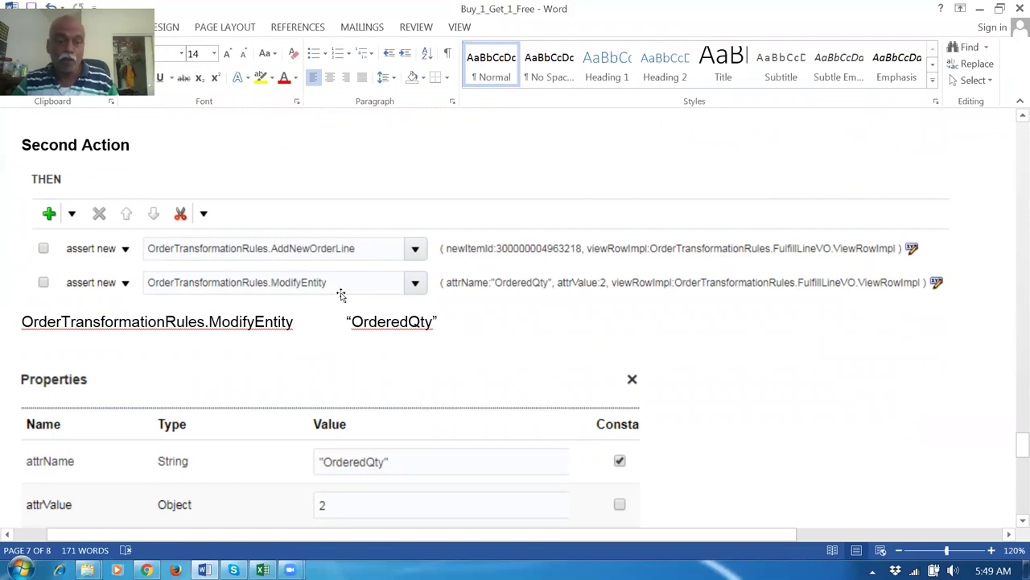
Return to the browser, release the transformation rules to production, then save and close them.
key("alt+Tab")
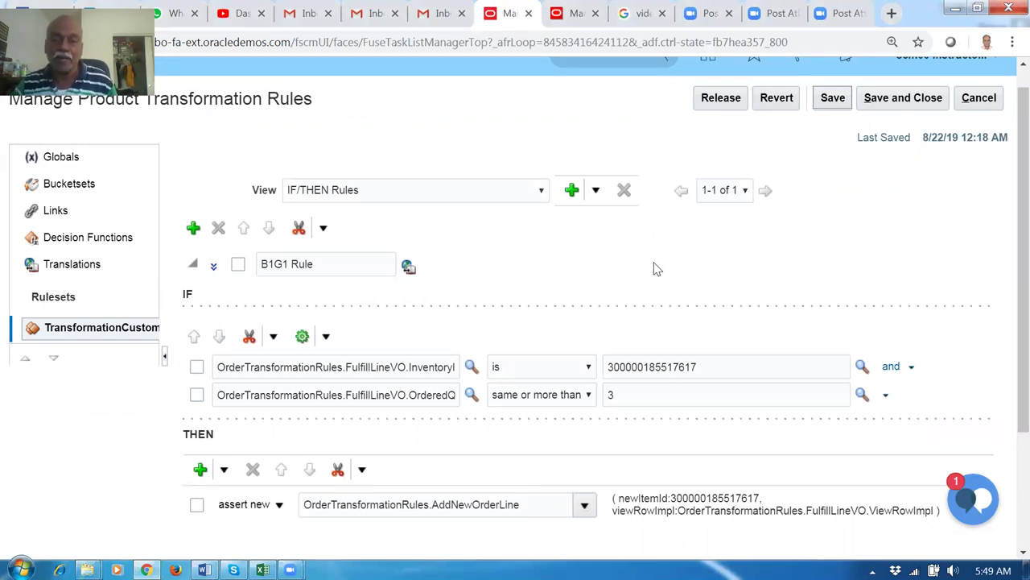
left_click(718, 100)
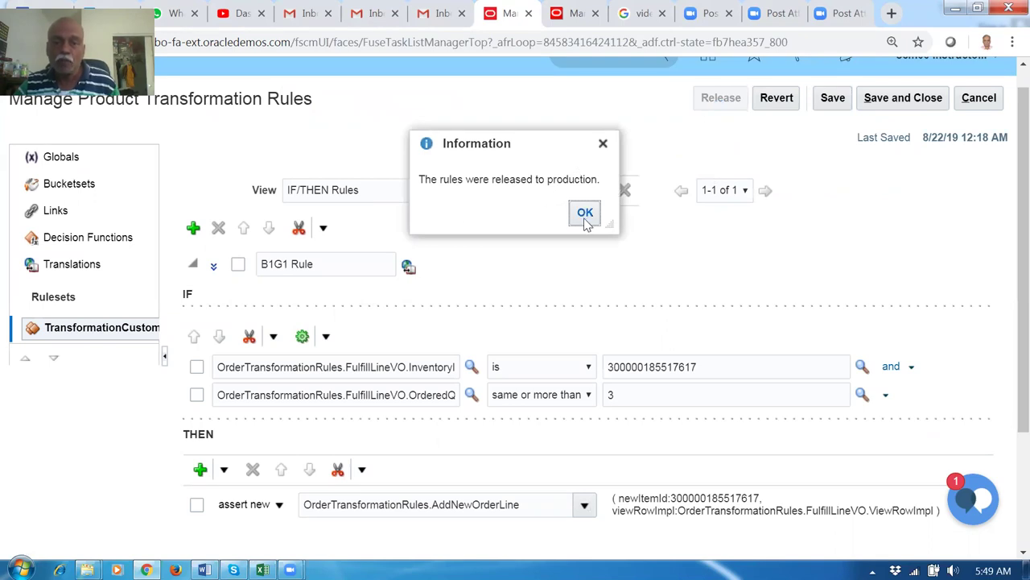
left_click(585, 214)
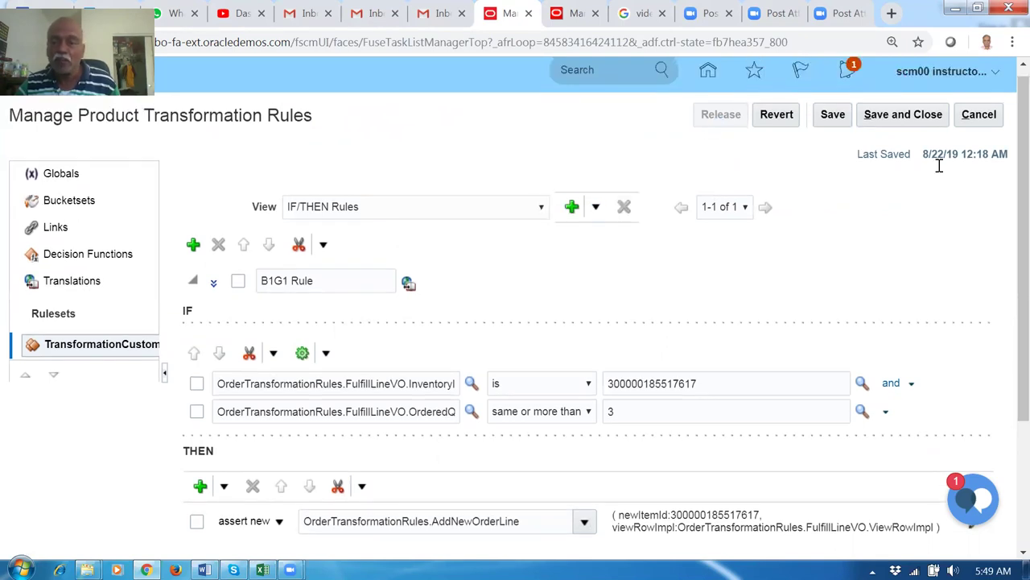
left_click(902, 114)
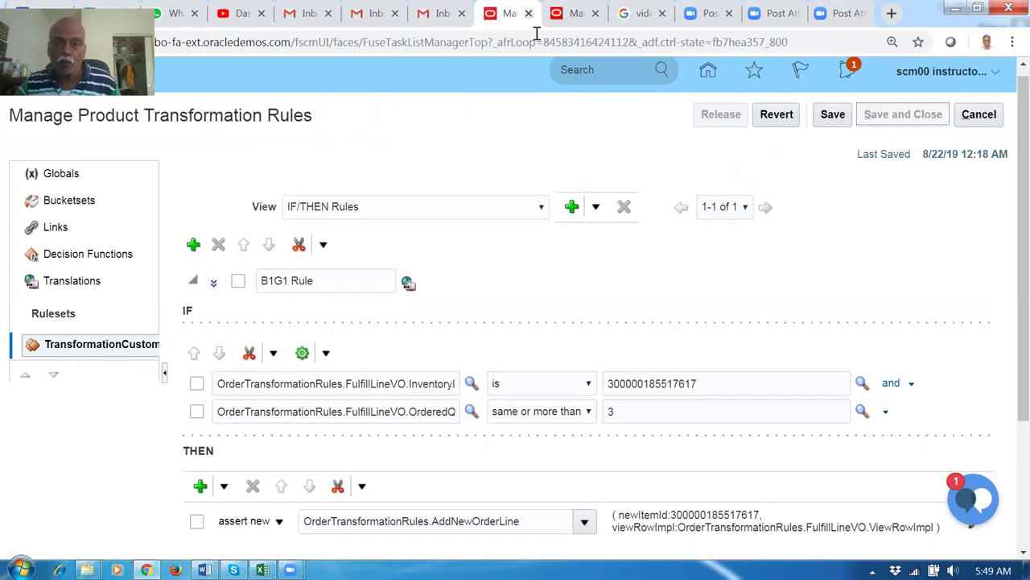
Switch to the browser page with the existing sales order, finish viewing it and start creating a new order.
left_click(573, 14)
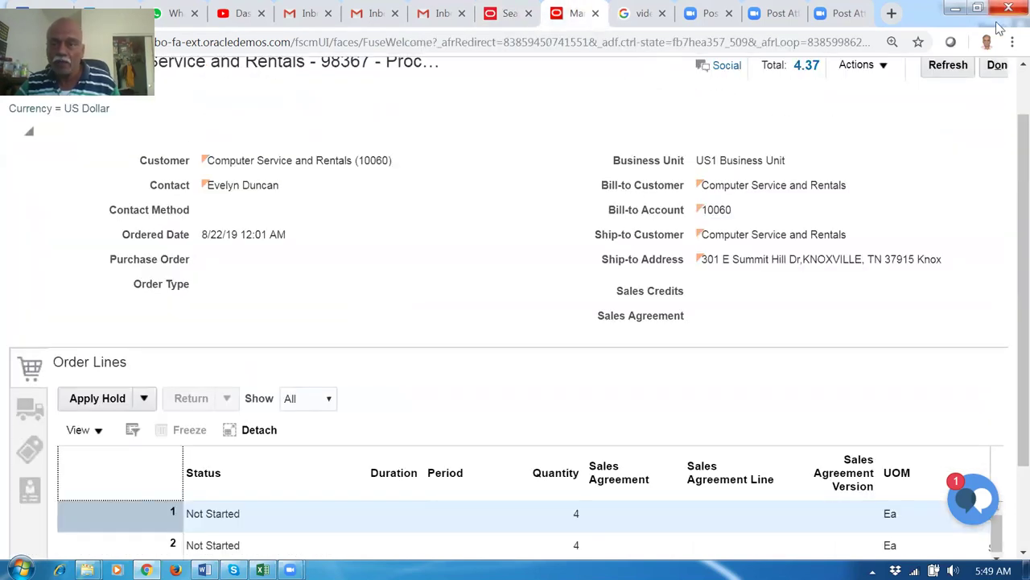
left_click(996, 68)
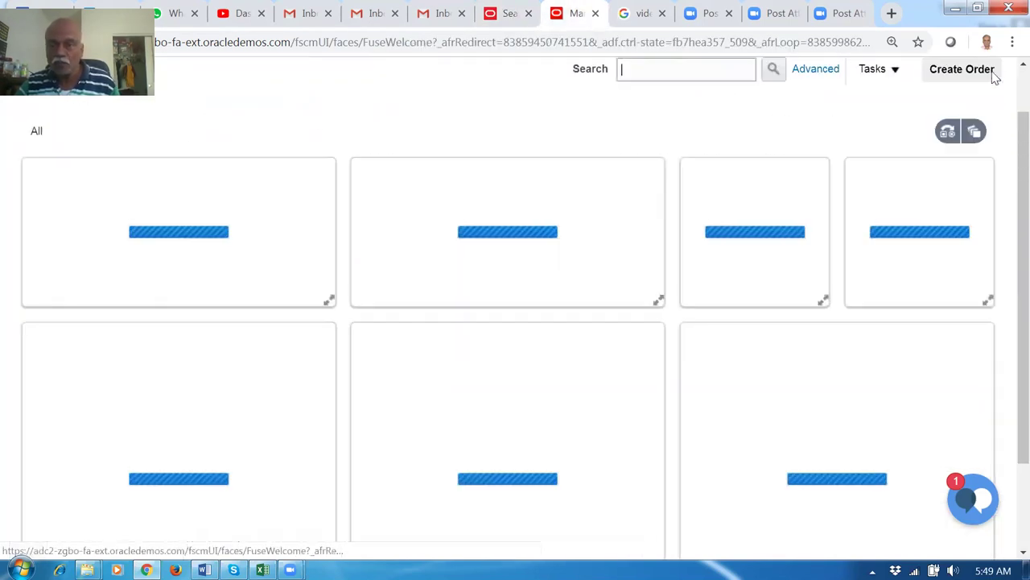
left_click(966, 128)
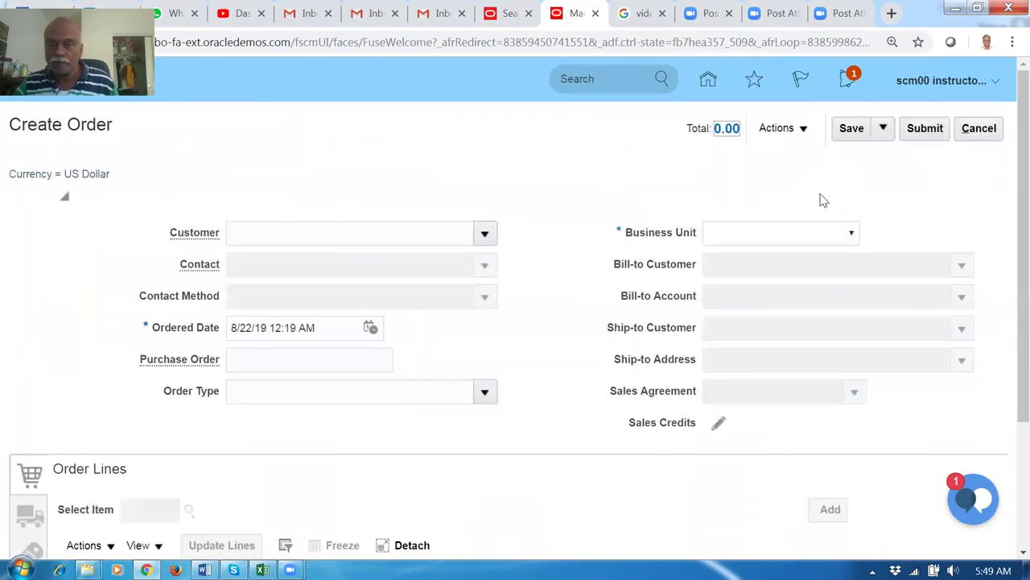
Set the new order's business unit to US1 Business Unit and its customer to Computer Service and Rentals.
left_click(786, 237)
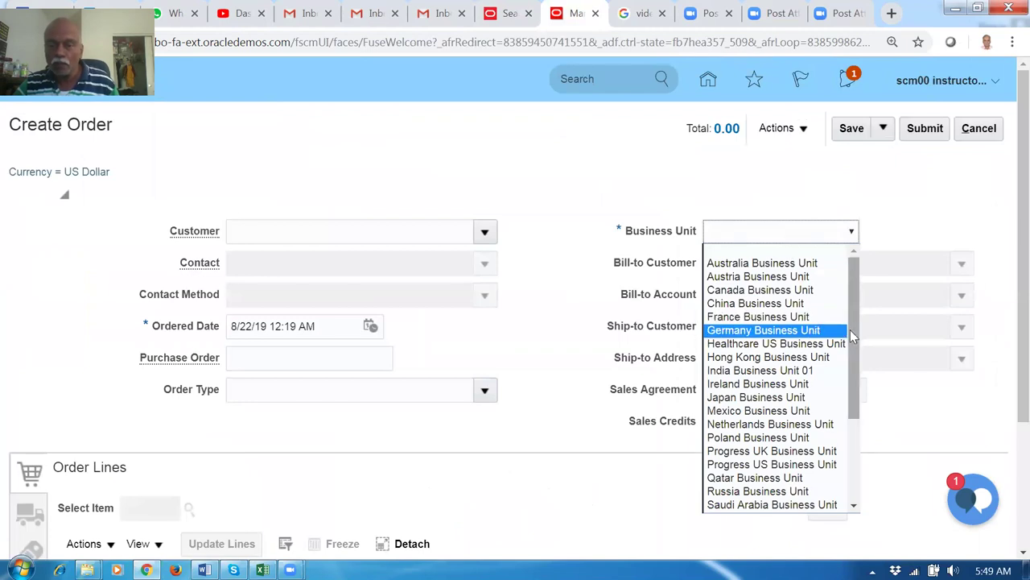
left_click_drag(854, 334, 875, 437)
scroll(850, 428, "up", 1)
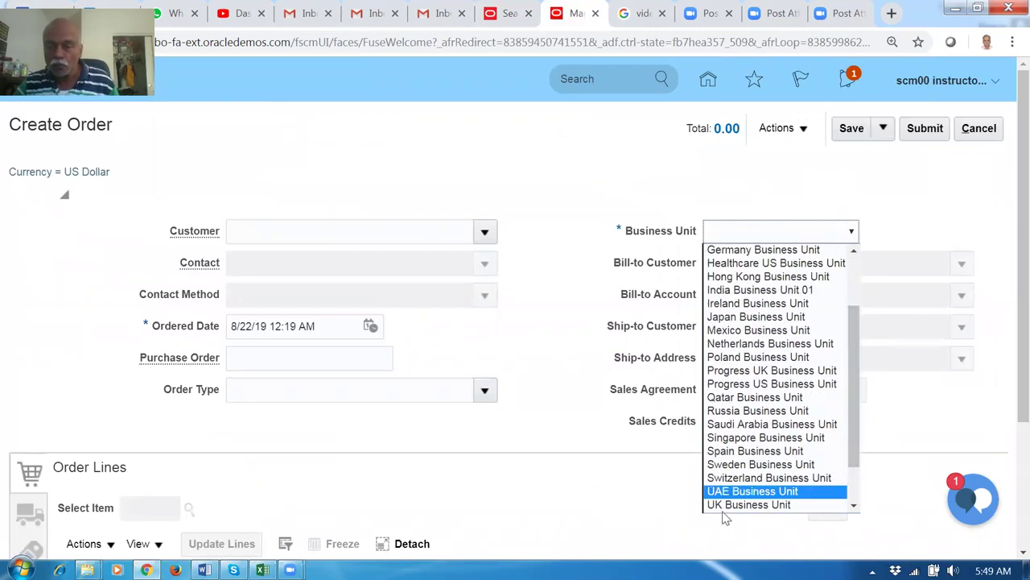
scroll(845, 432, "down", 1)
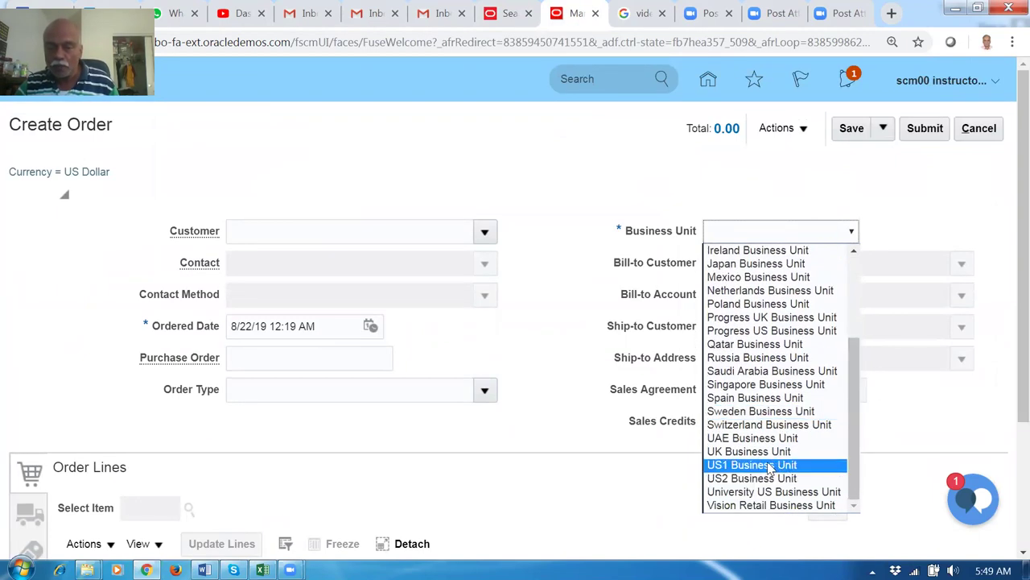
left_click(757, 467)
left_click(391, 230)
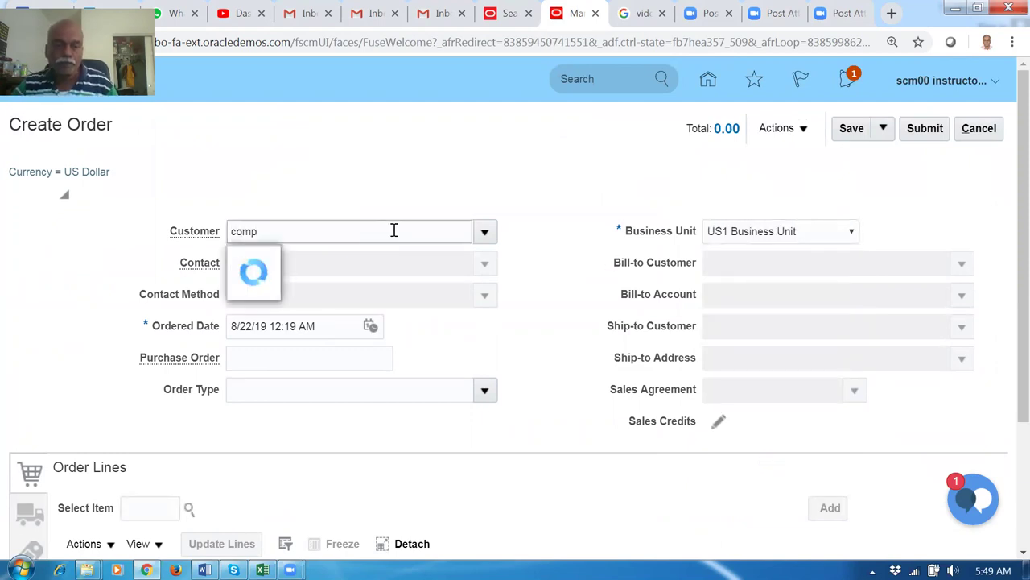
left_click(361, 259)
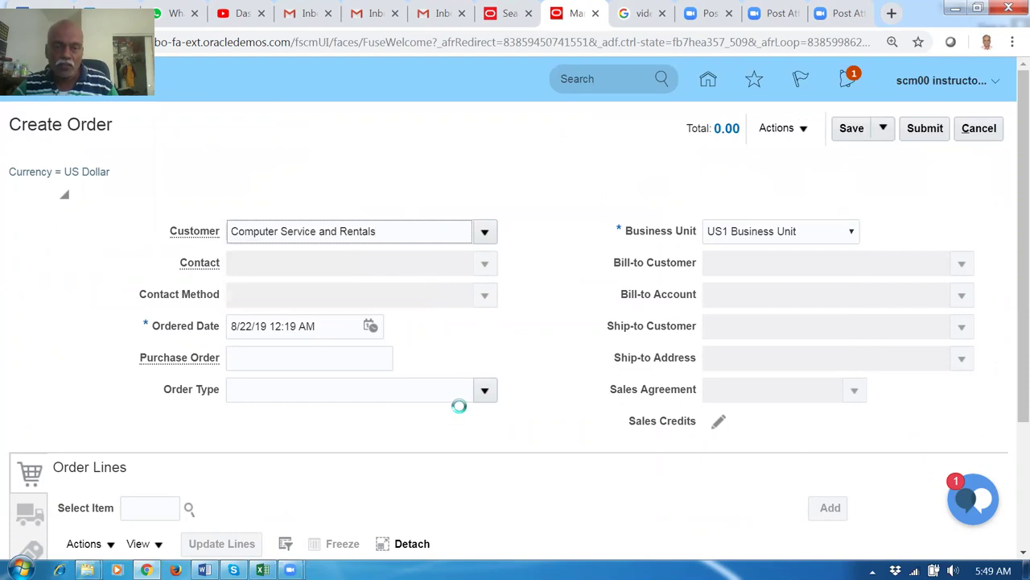
Copy d0122_Buy_1_Get_1_Free from the Excel item list and select it as the order line item in the browser.
scroll(435, 426, "down", 2)
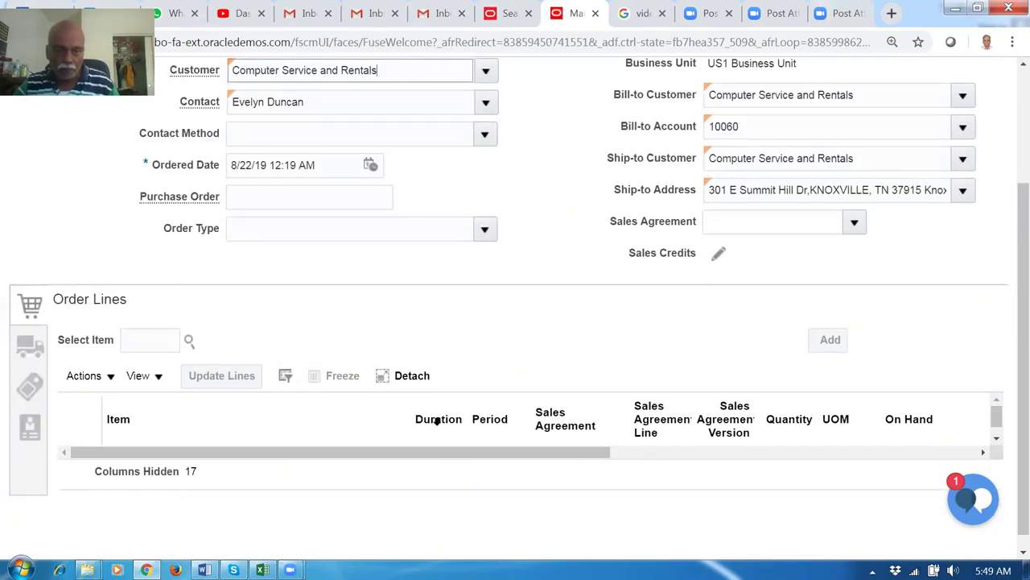
left_click(131, 340)
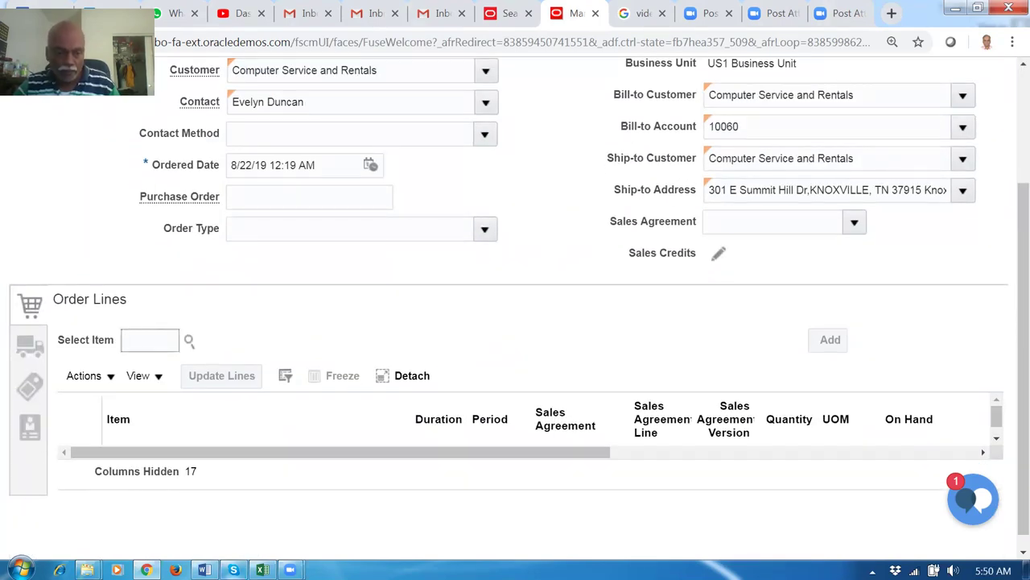
left_click(262, 570)
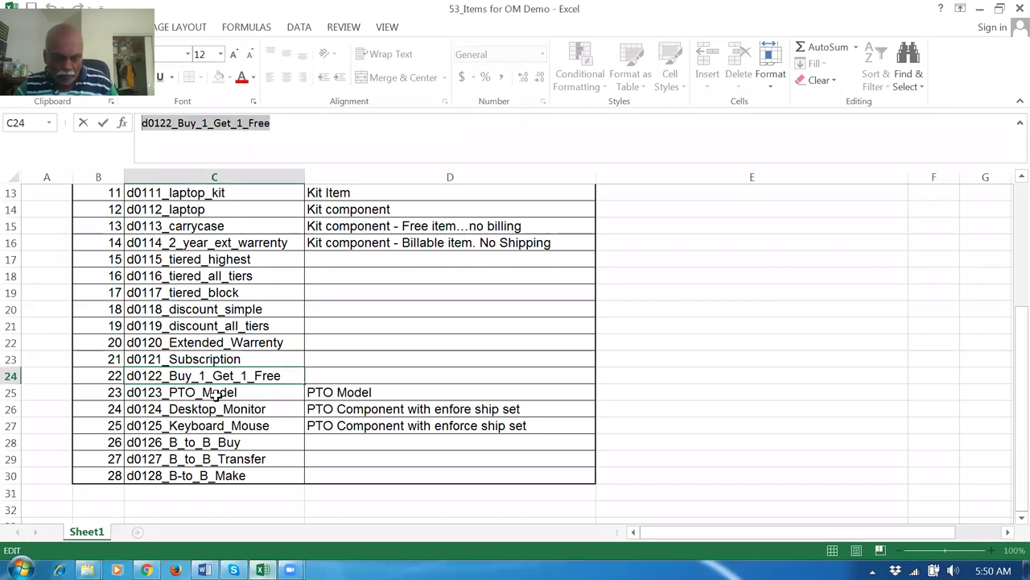
key("alt+Tab")
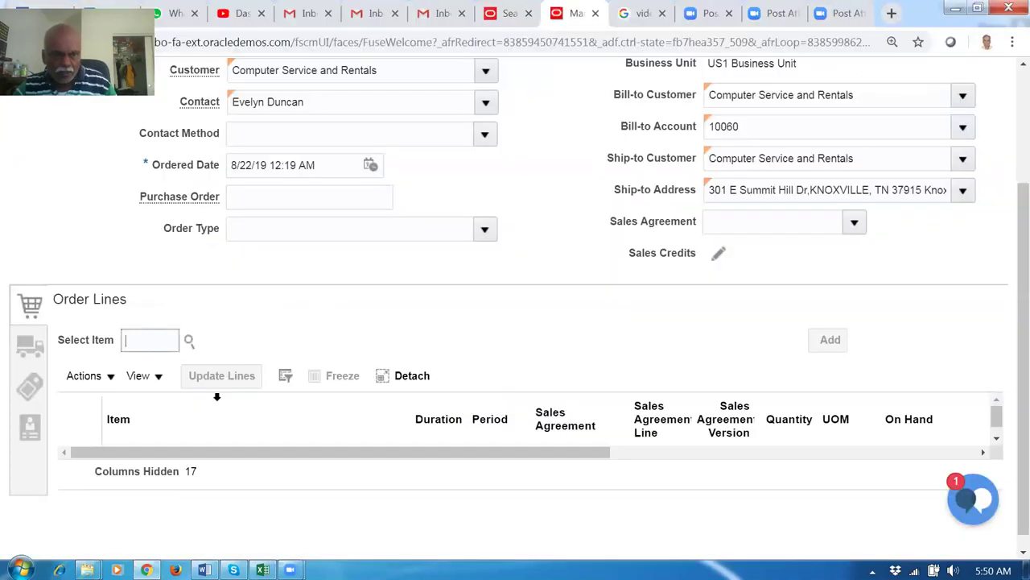
key("ctrl+v")
key("Tab")
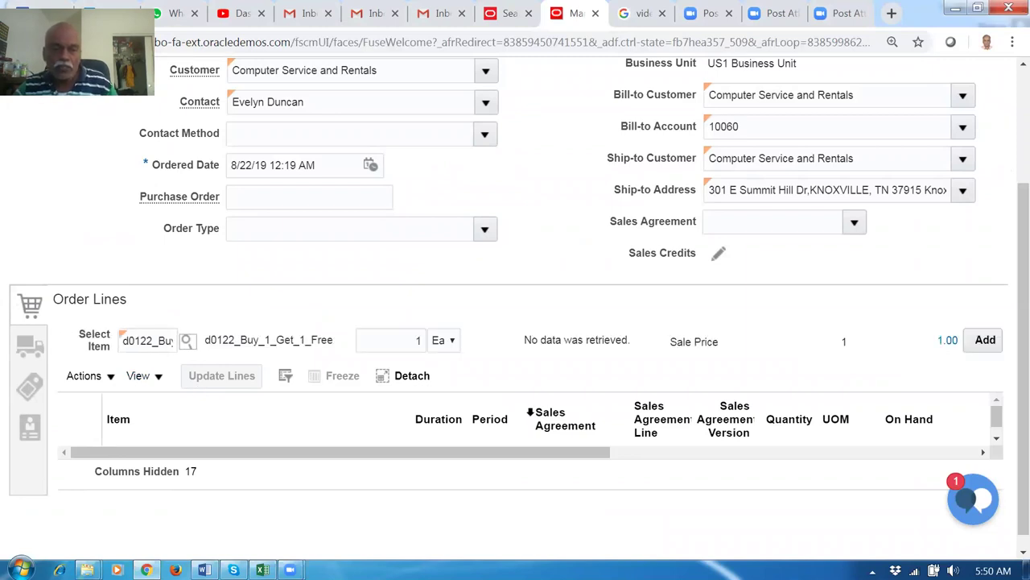
Set the d0122_Buy_1_Get_1_Free item's quantity to 7 and add it as an order line.
double_click(418, 341)
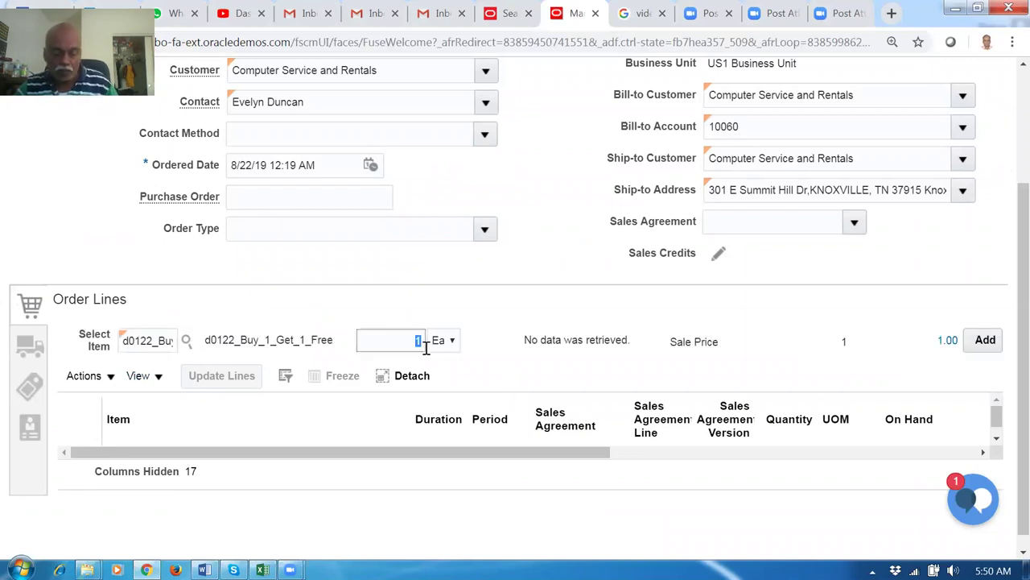
type("7")
key("Tab")
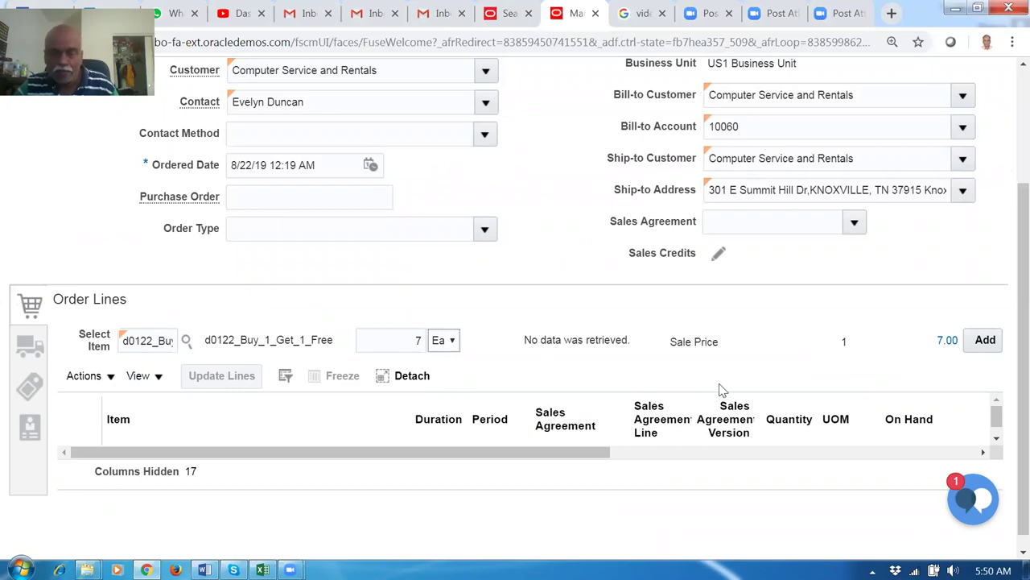
left_click(987, 341)
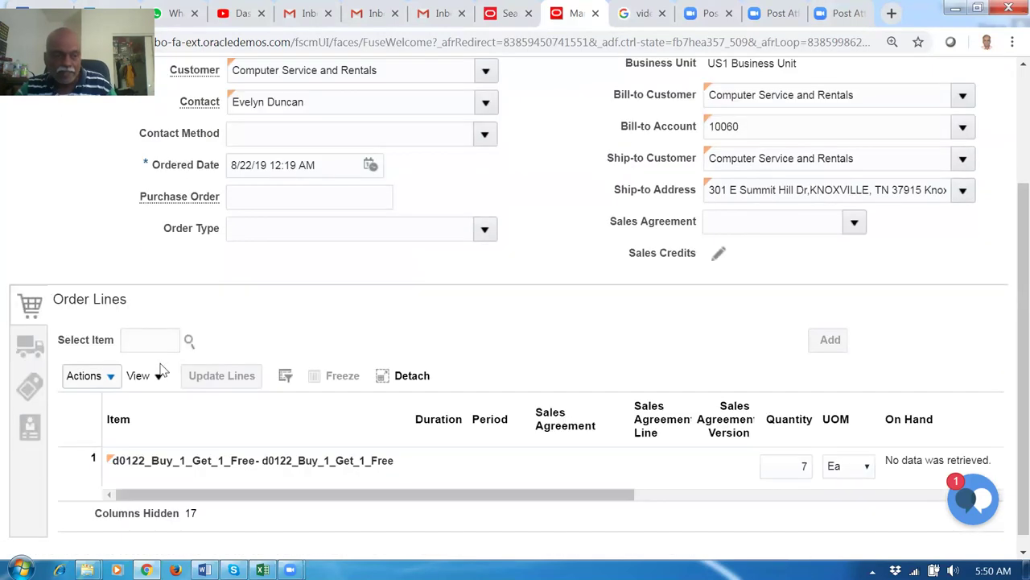
Set the warehouse to 001 - Seattle in the supply section of the order's shipment details.
left_click(15, 349)
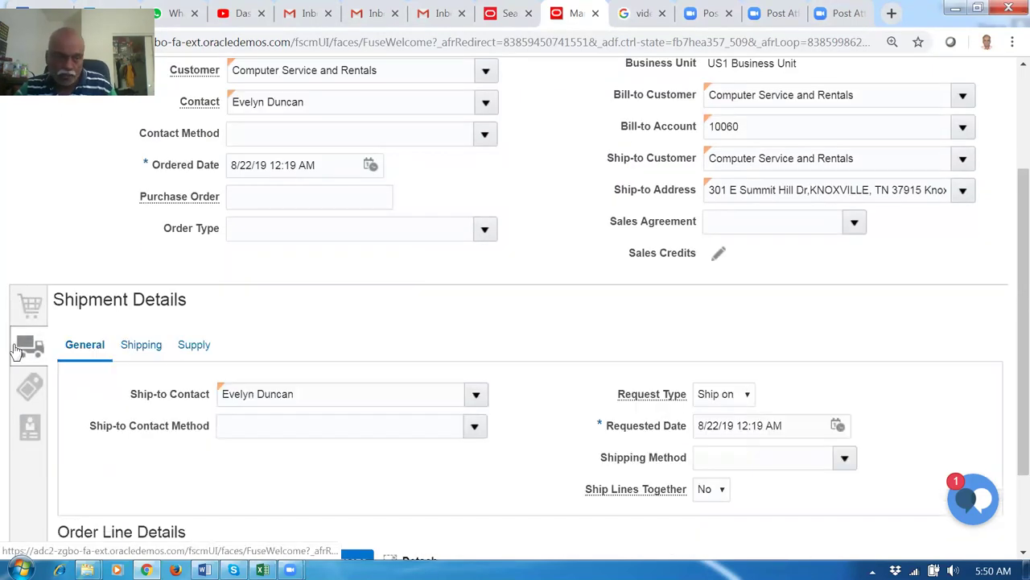
left_click(189, 346)
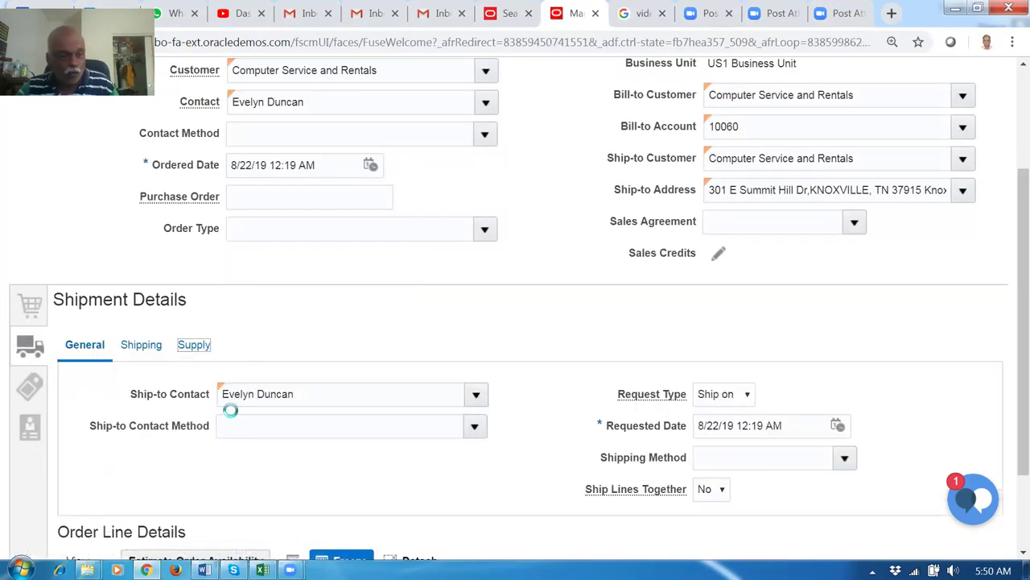
left_click(252, 394)
type("001")
key("Tab")
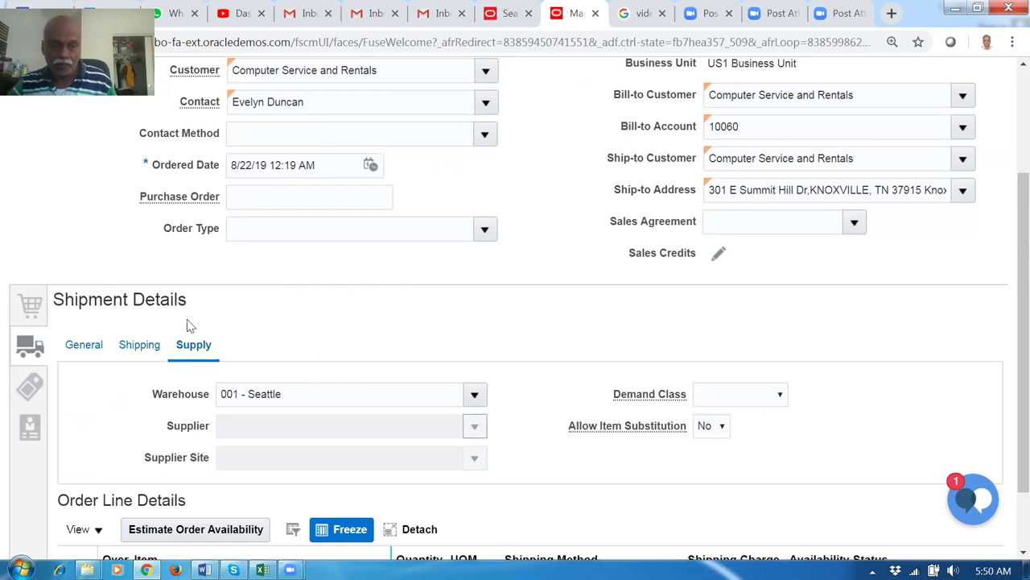
Return to the order lines, check the d0122_Buy_1_Get_1_Free line's price and amount, and save the order.
left_click(34, 317)
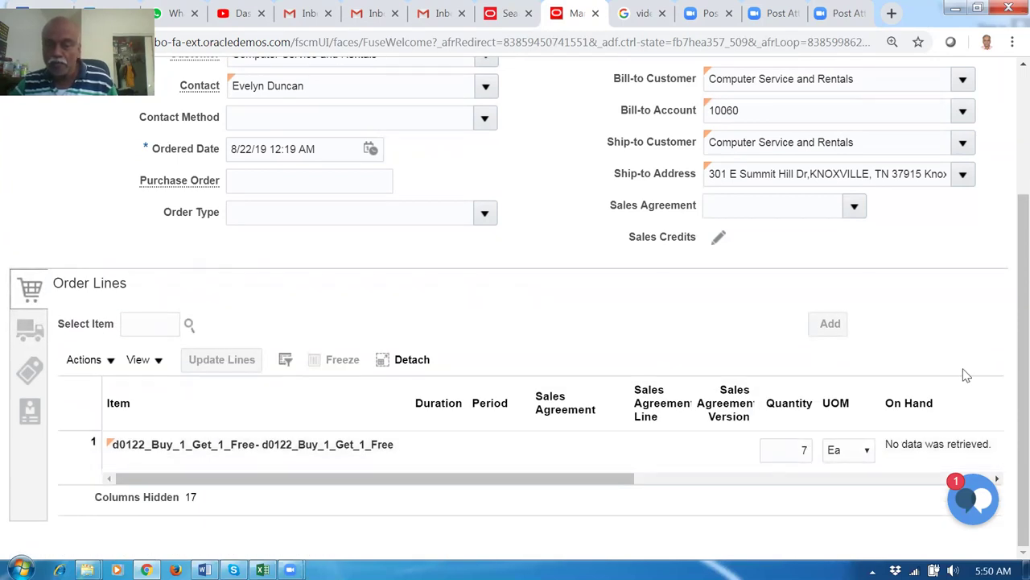
left_click_drag(668, 483, 822, 467)
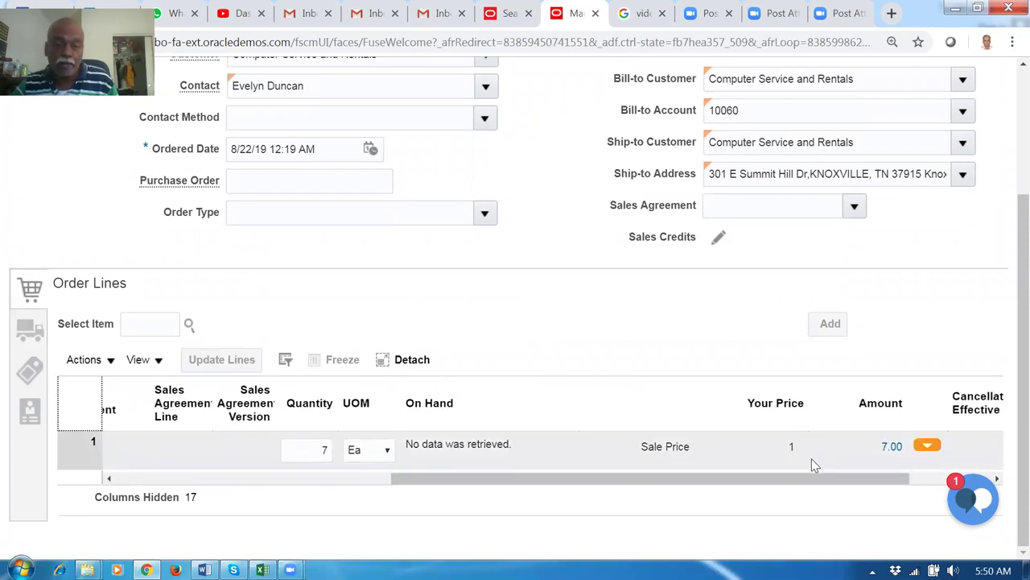
left_click_drag(1007, 344, 898, 193)
left_click(852, 128)
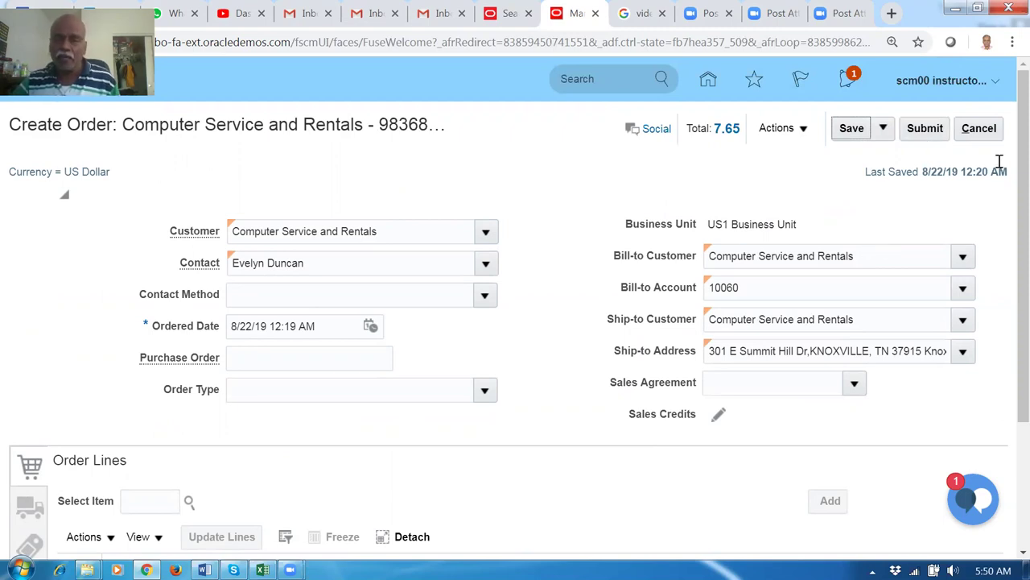
Submit the sales order and review the quantity, price and amount of each of its order lines.
left_click(925, 130)
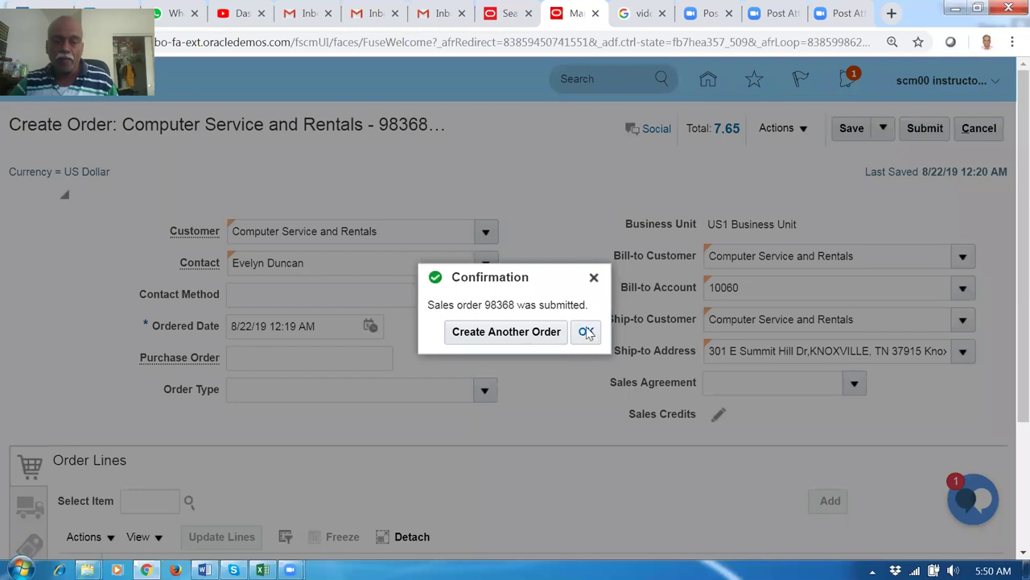
left_click(587, 332)
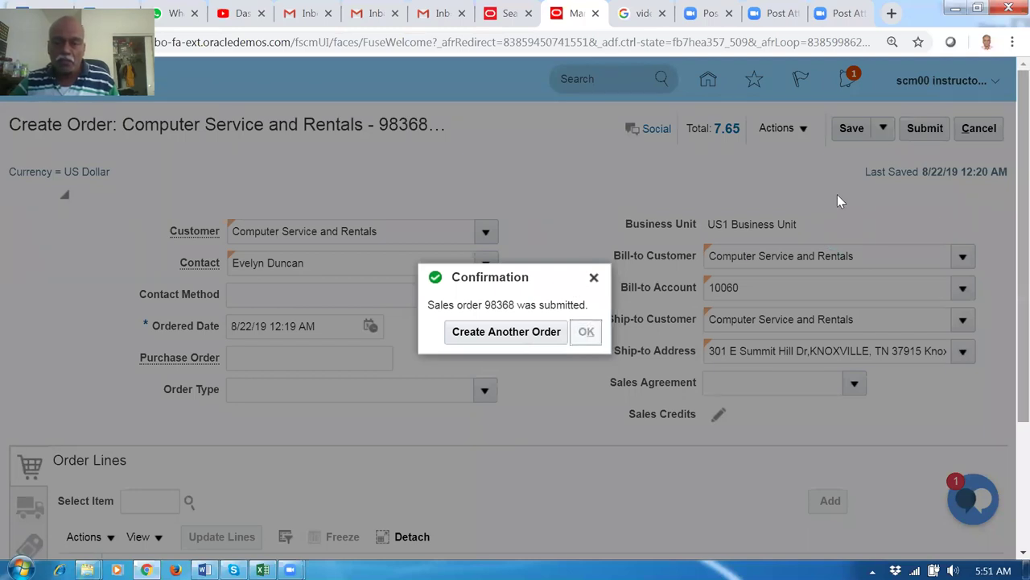
scroll(1003, 322, "down", 2)
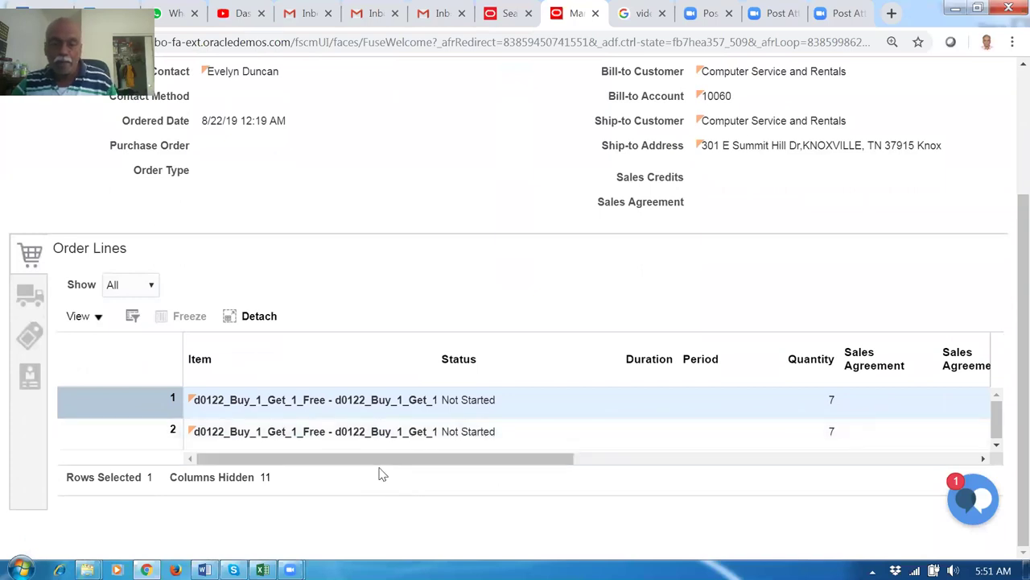
left_click_drag(538, 460, 906, 494)
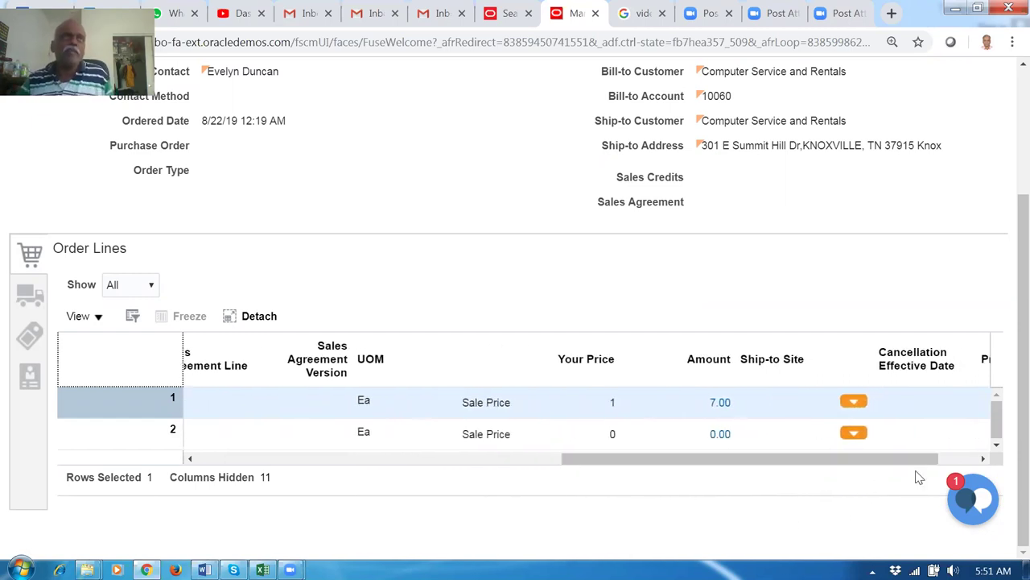